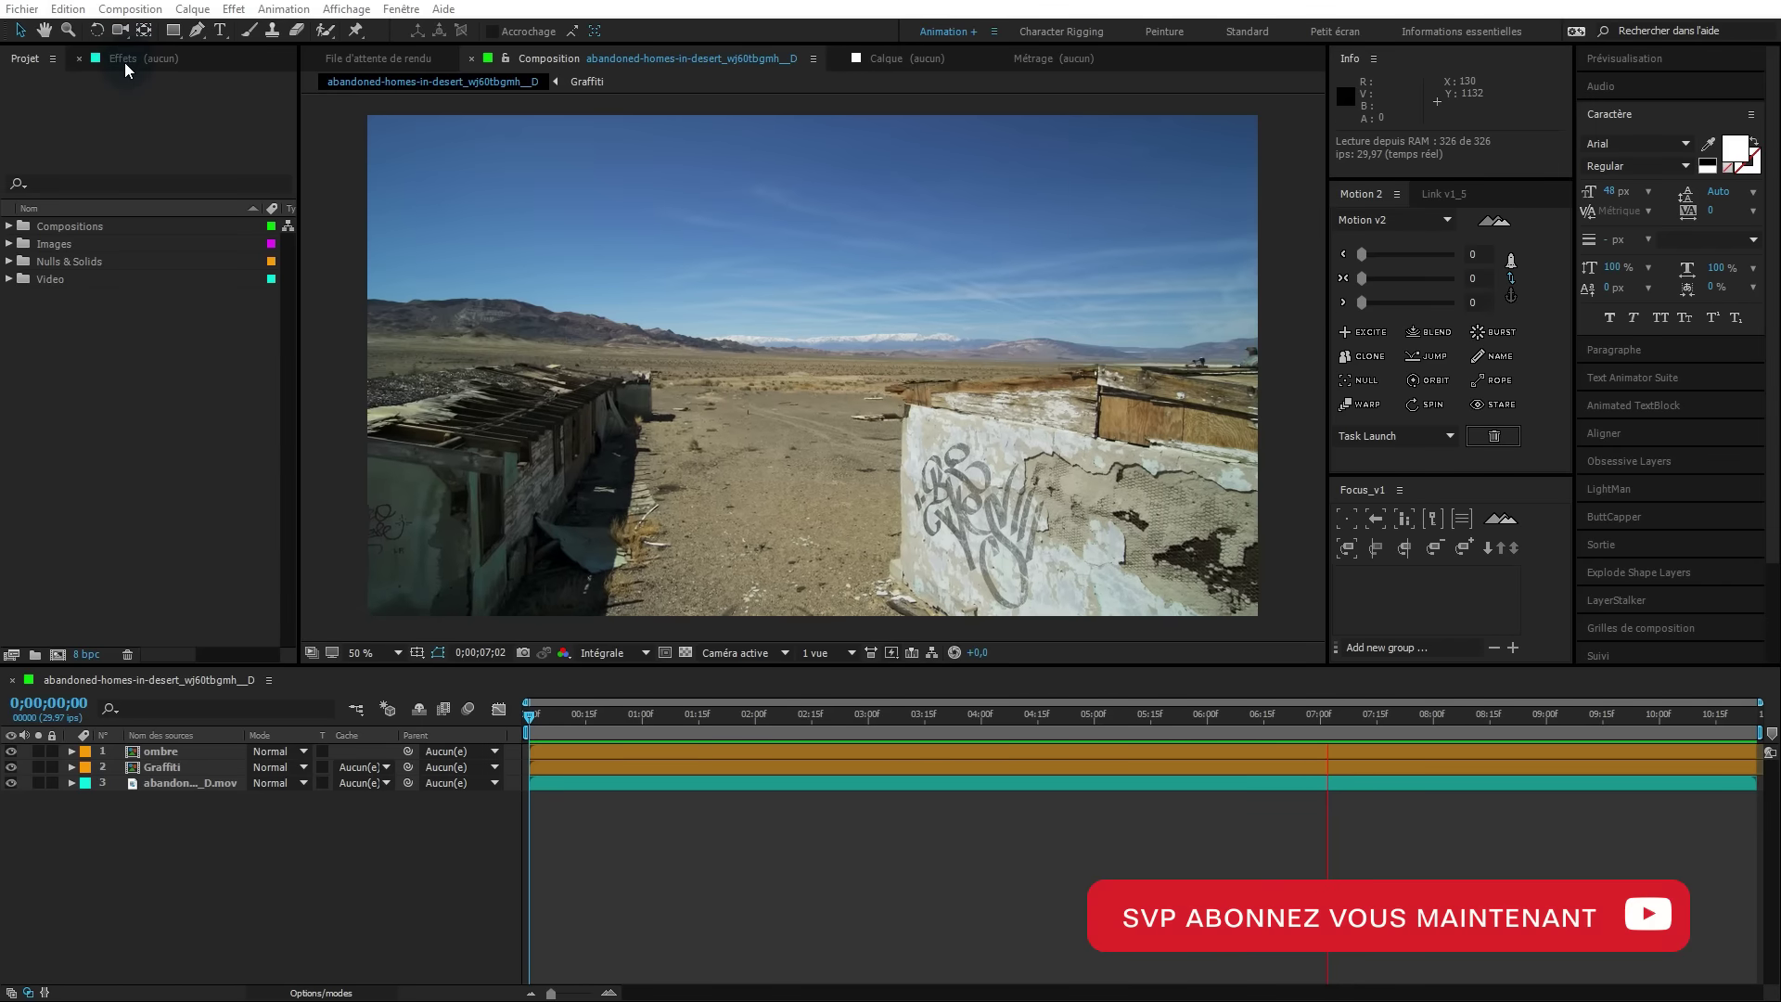
Show the fayIN effect controls of the abandoned-homes footage layer and widen the area that displays them.
click(193, 785)
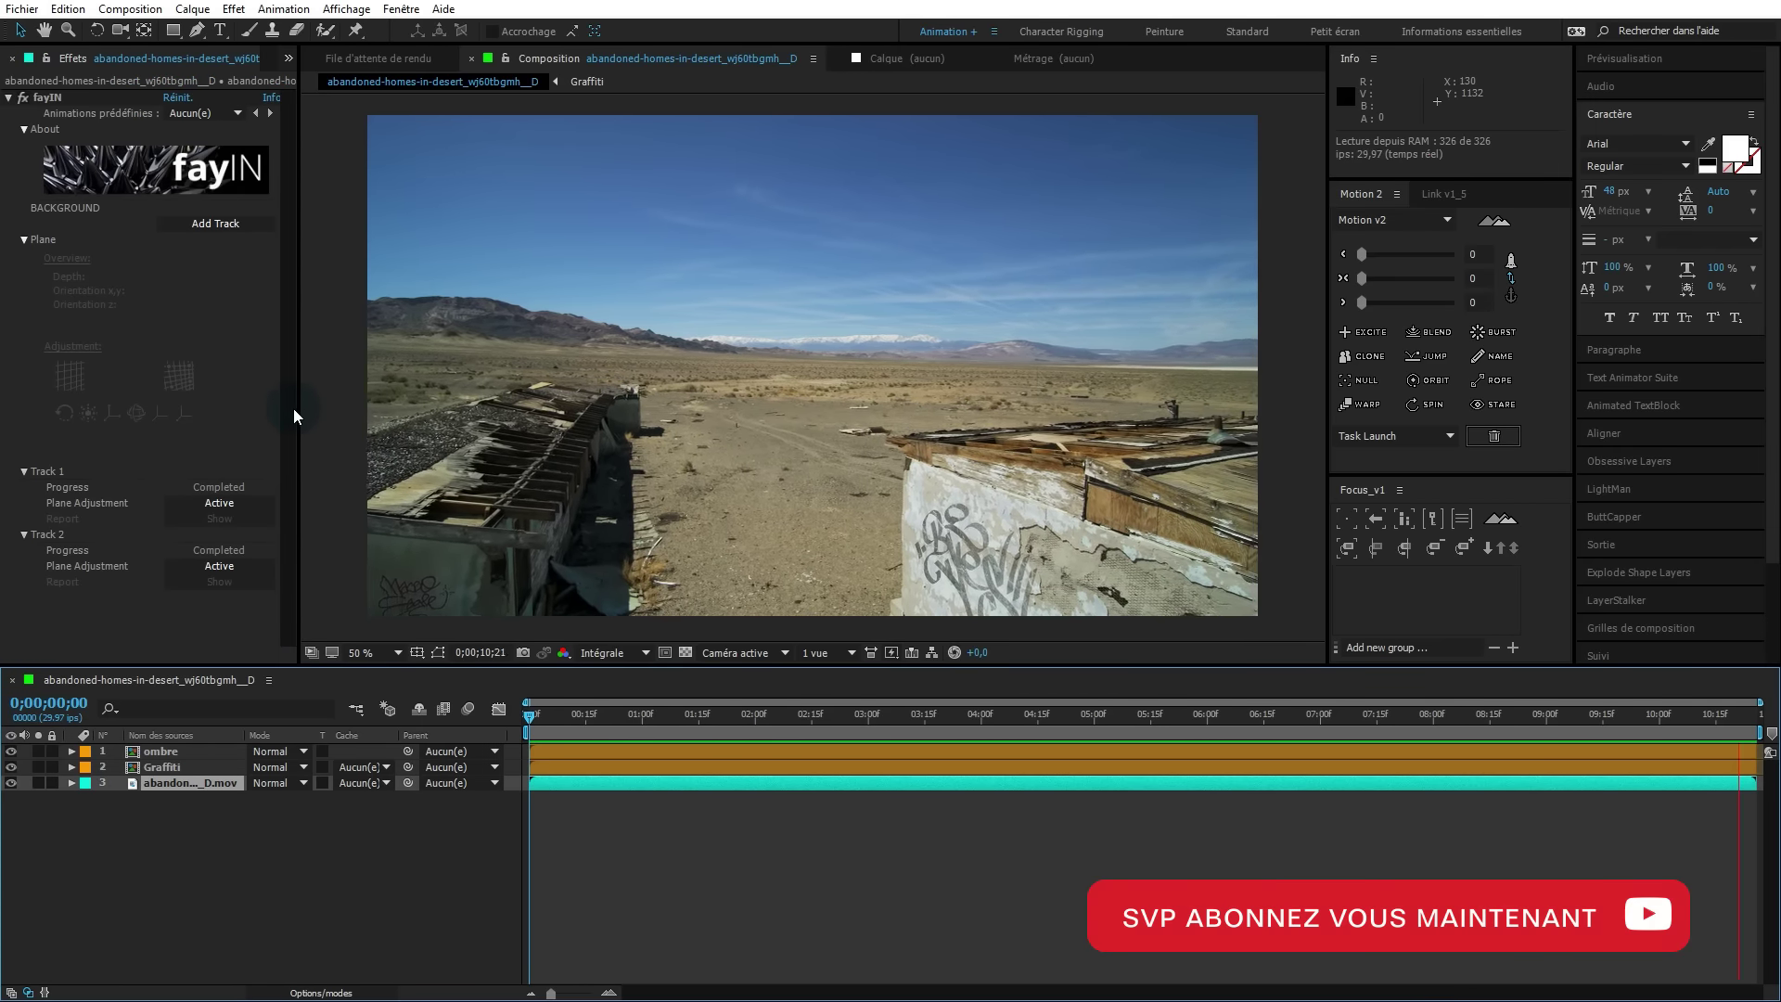
drag(298, 402, 347, 399)
click(1137, 410)
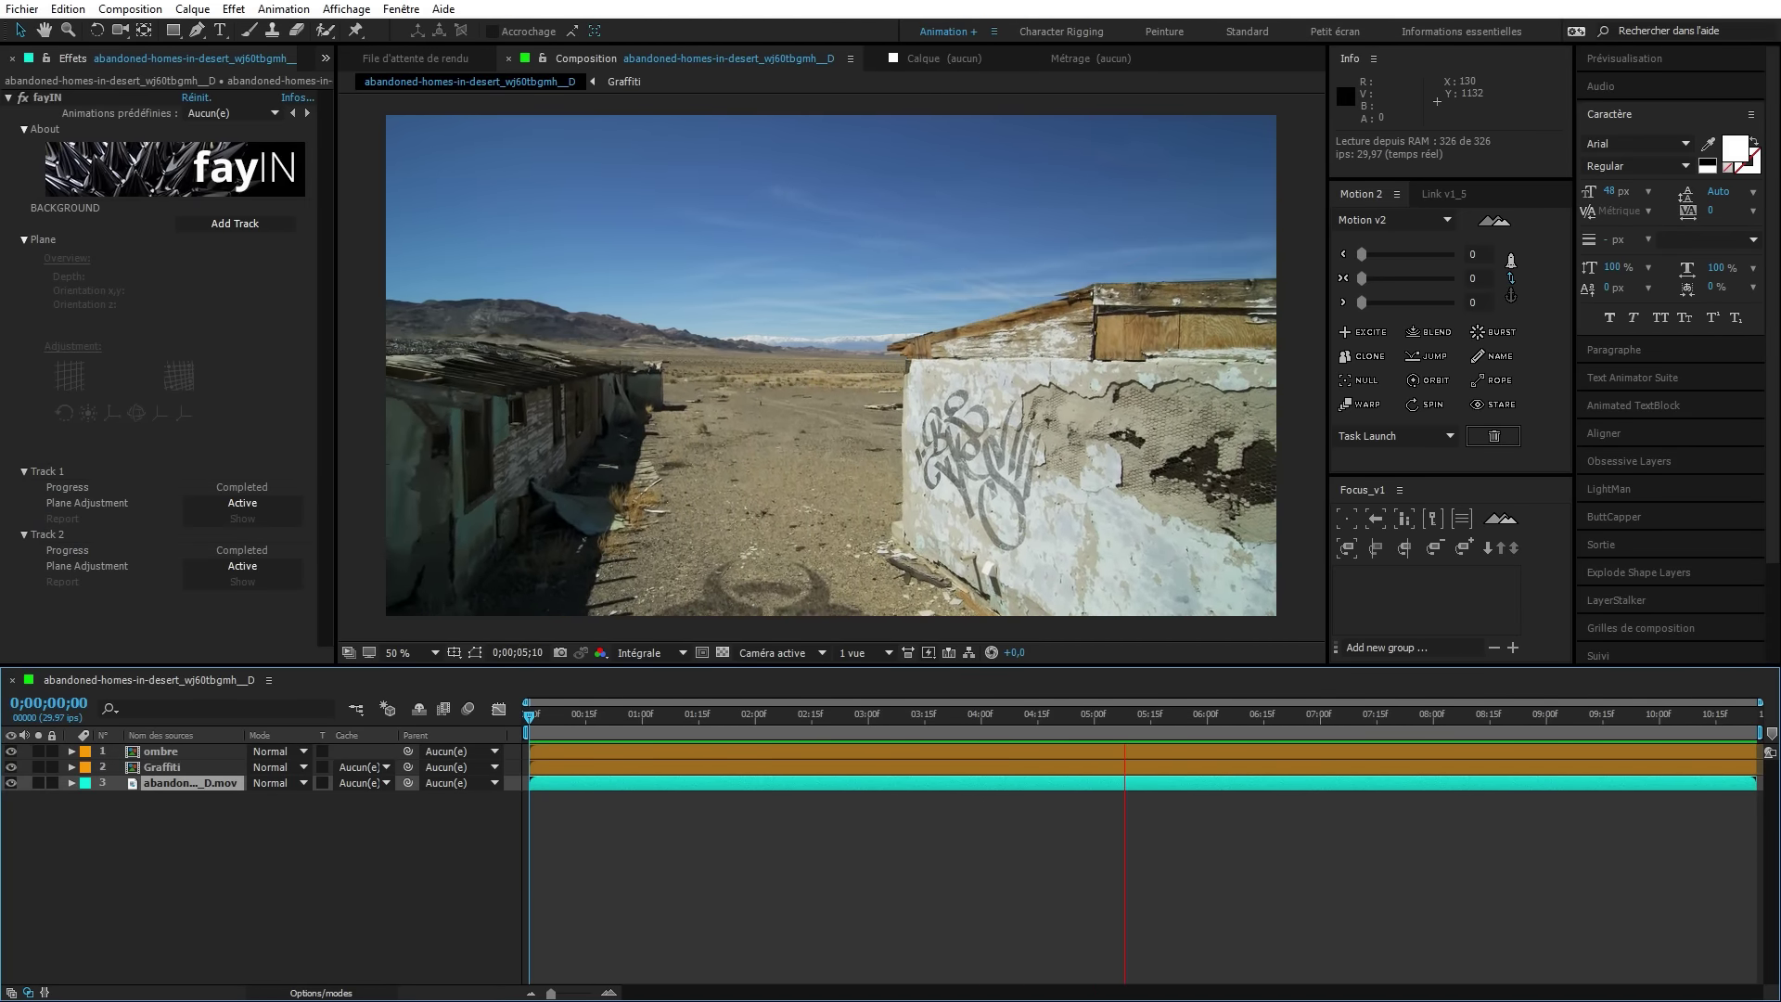
Switch to the browser to view the fayIN product page on fayteq.com, and return to After Effects.
key(alt+Tab)
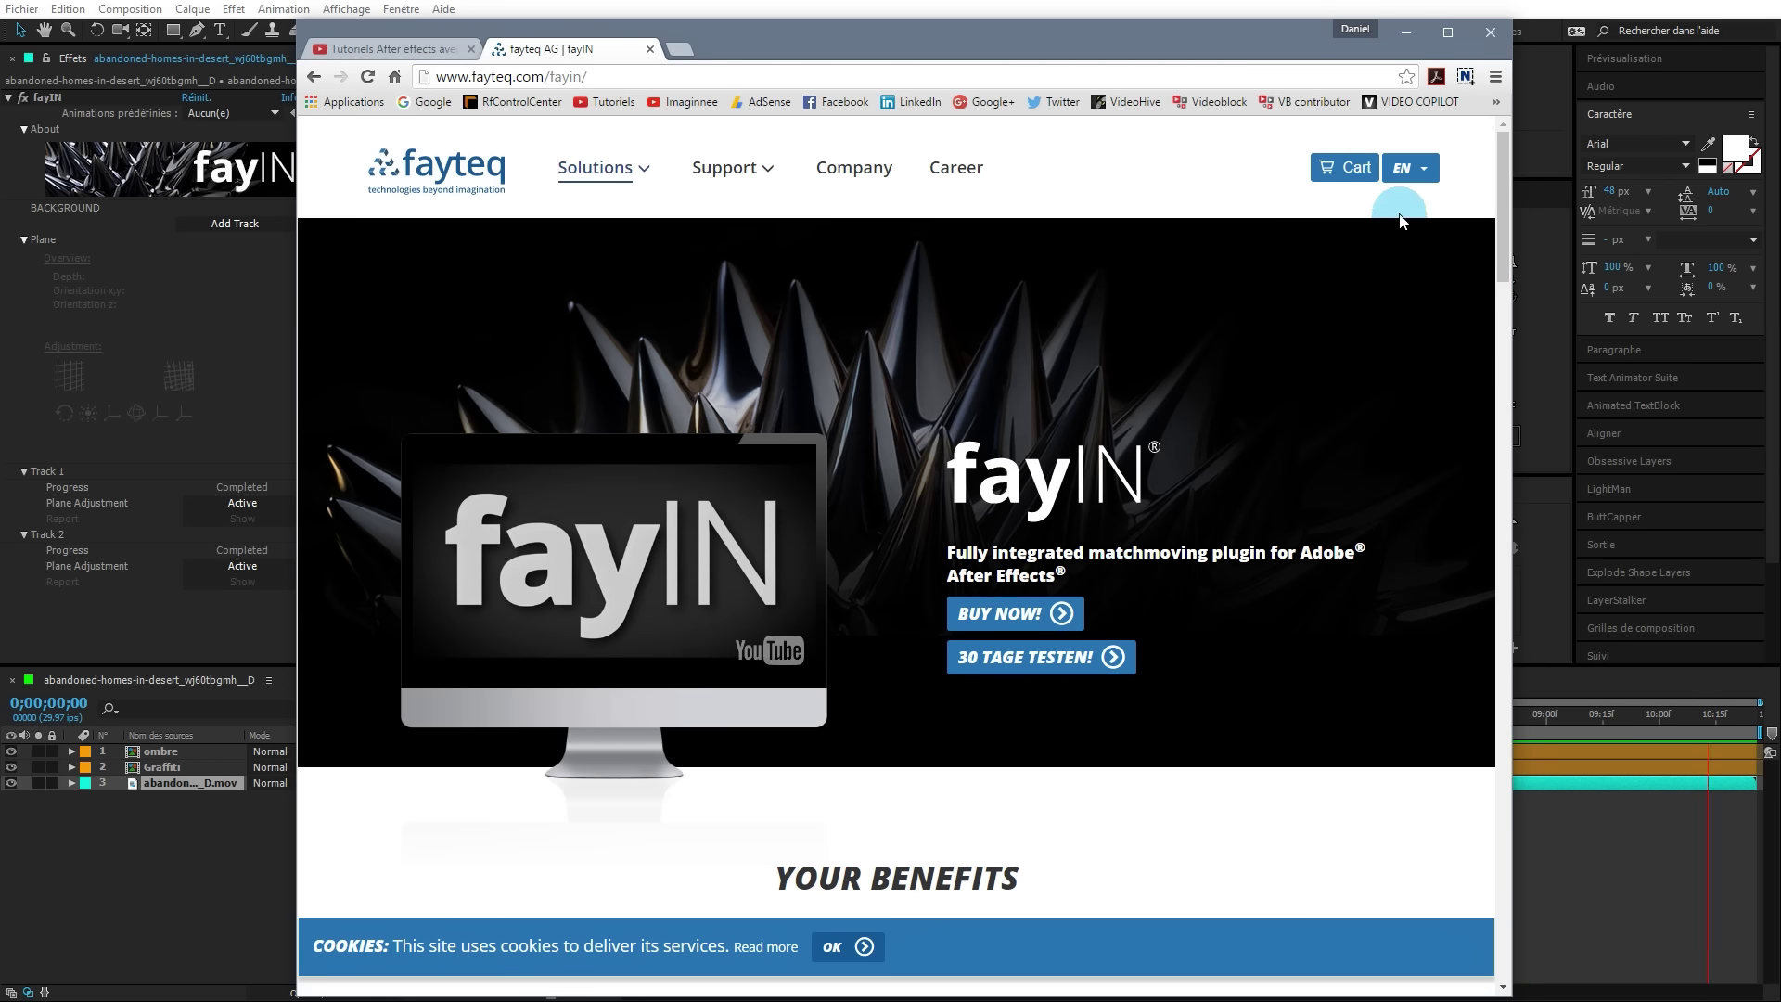
click(1409, 40)
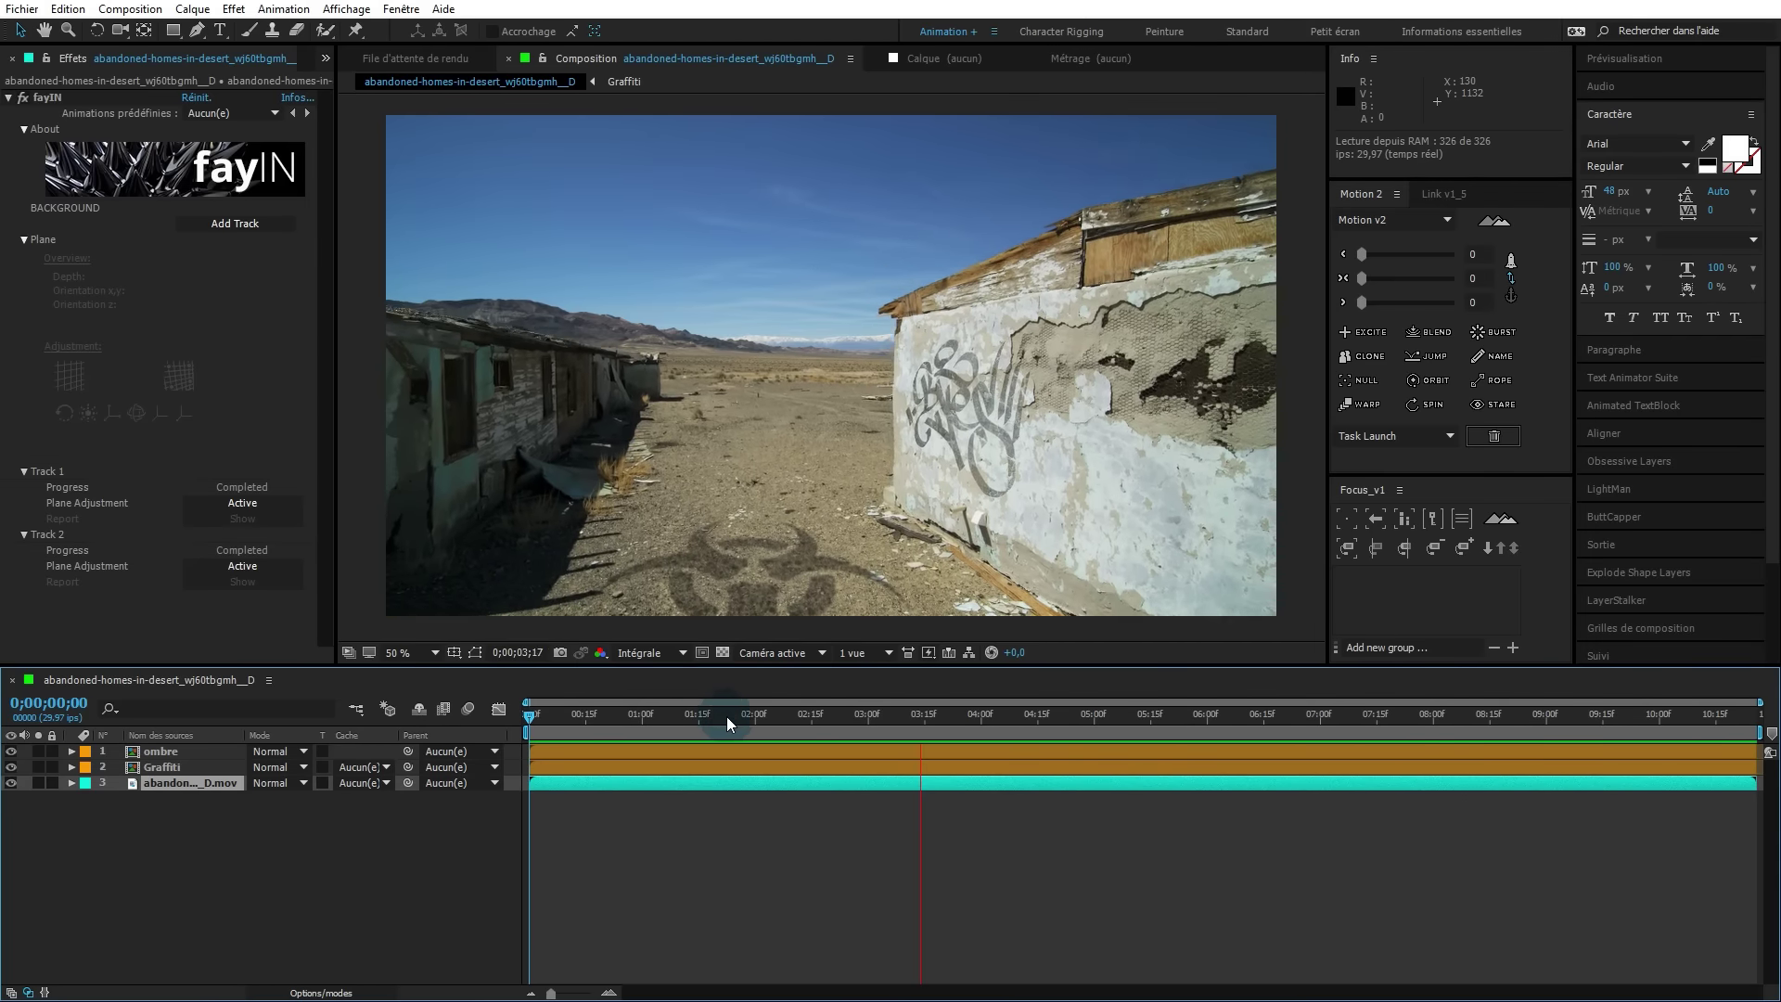
Scrub through the first seconds of the finished composition to review the wall graffiti and ground symbol, ending at the first frame.
click(547, 716)
drag(757, 725, 715, 805)
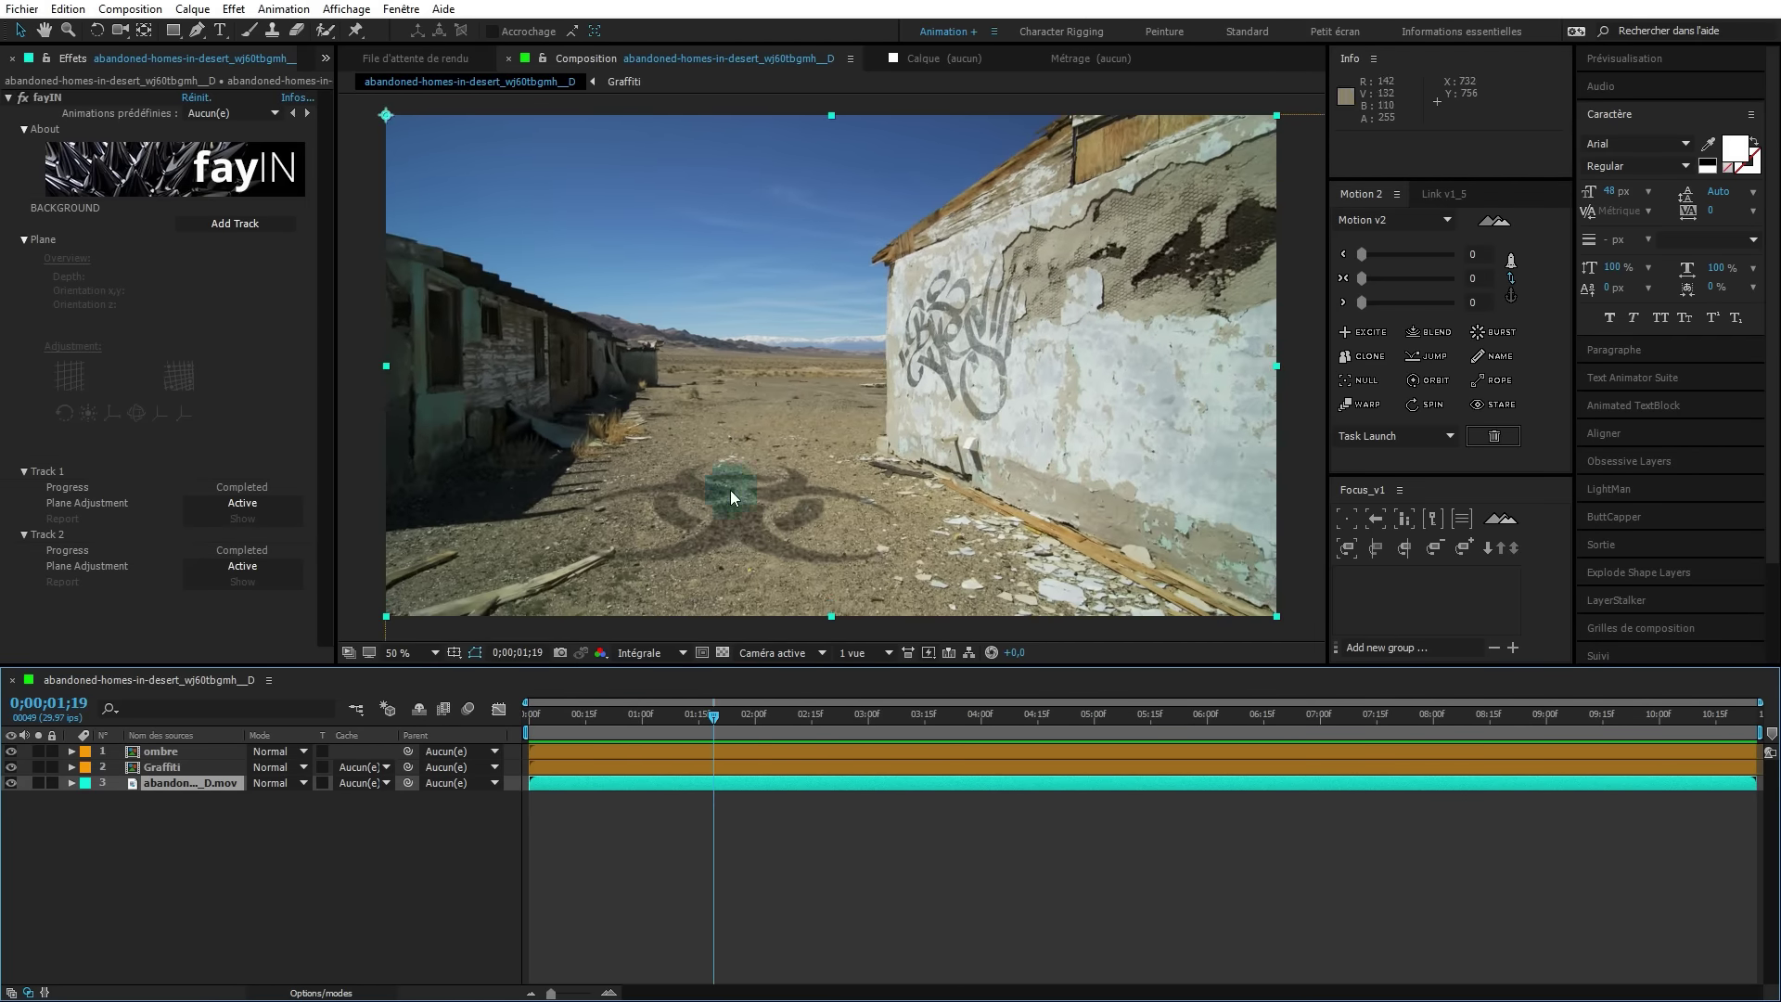
drag(719, 722, 516, 796)
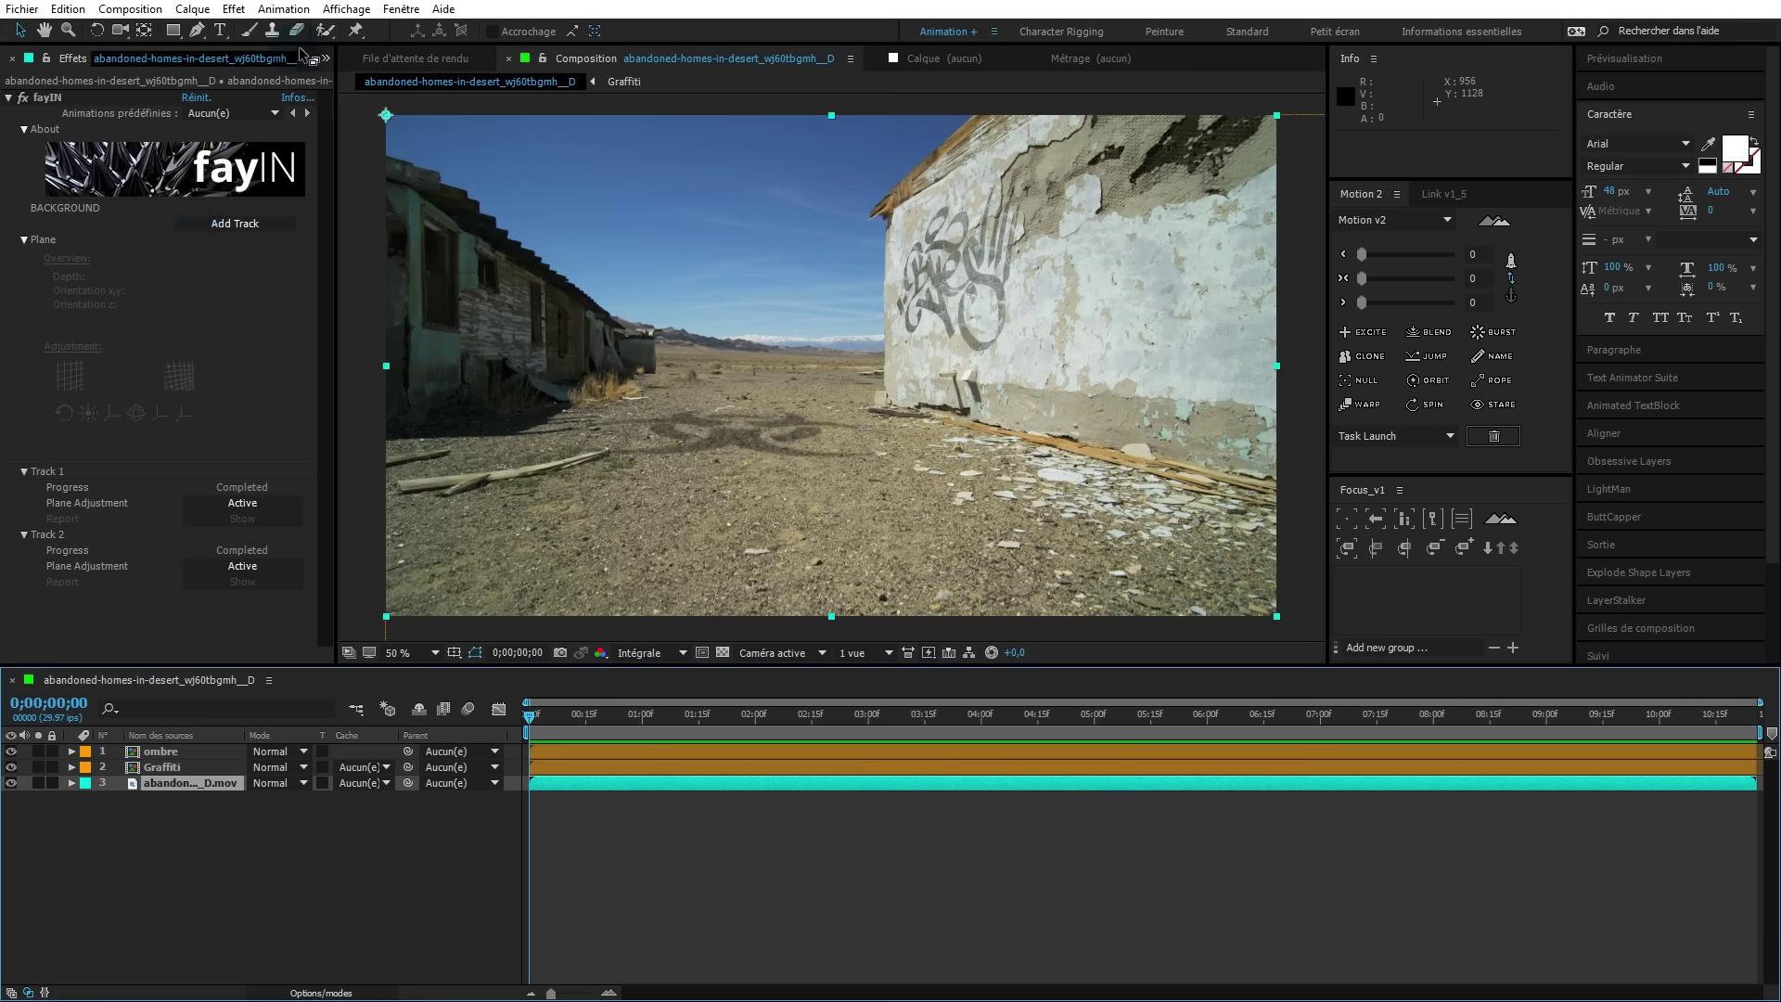
Create a new composition from the abandoned-homes-in-desert video in the Video folder and preview it.
click(327, 63)
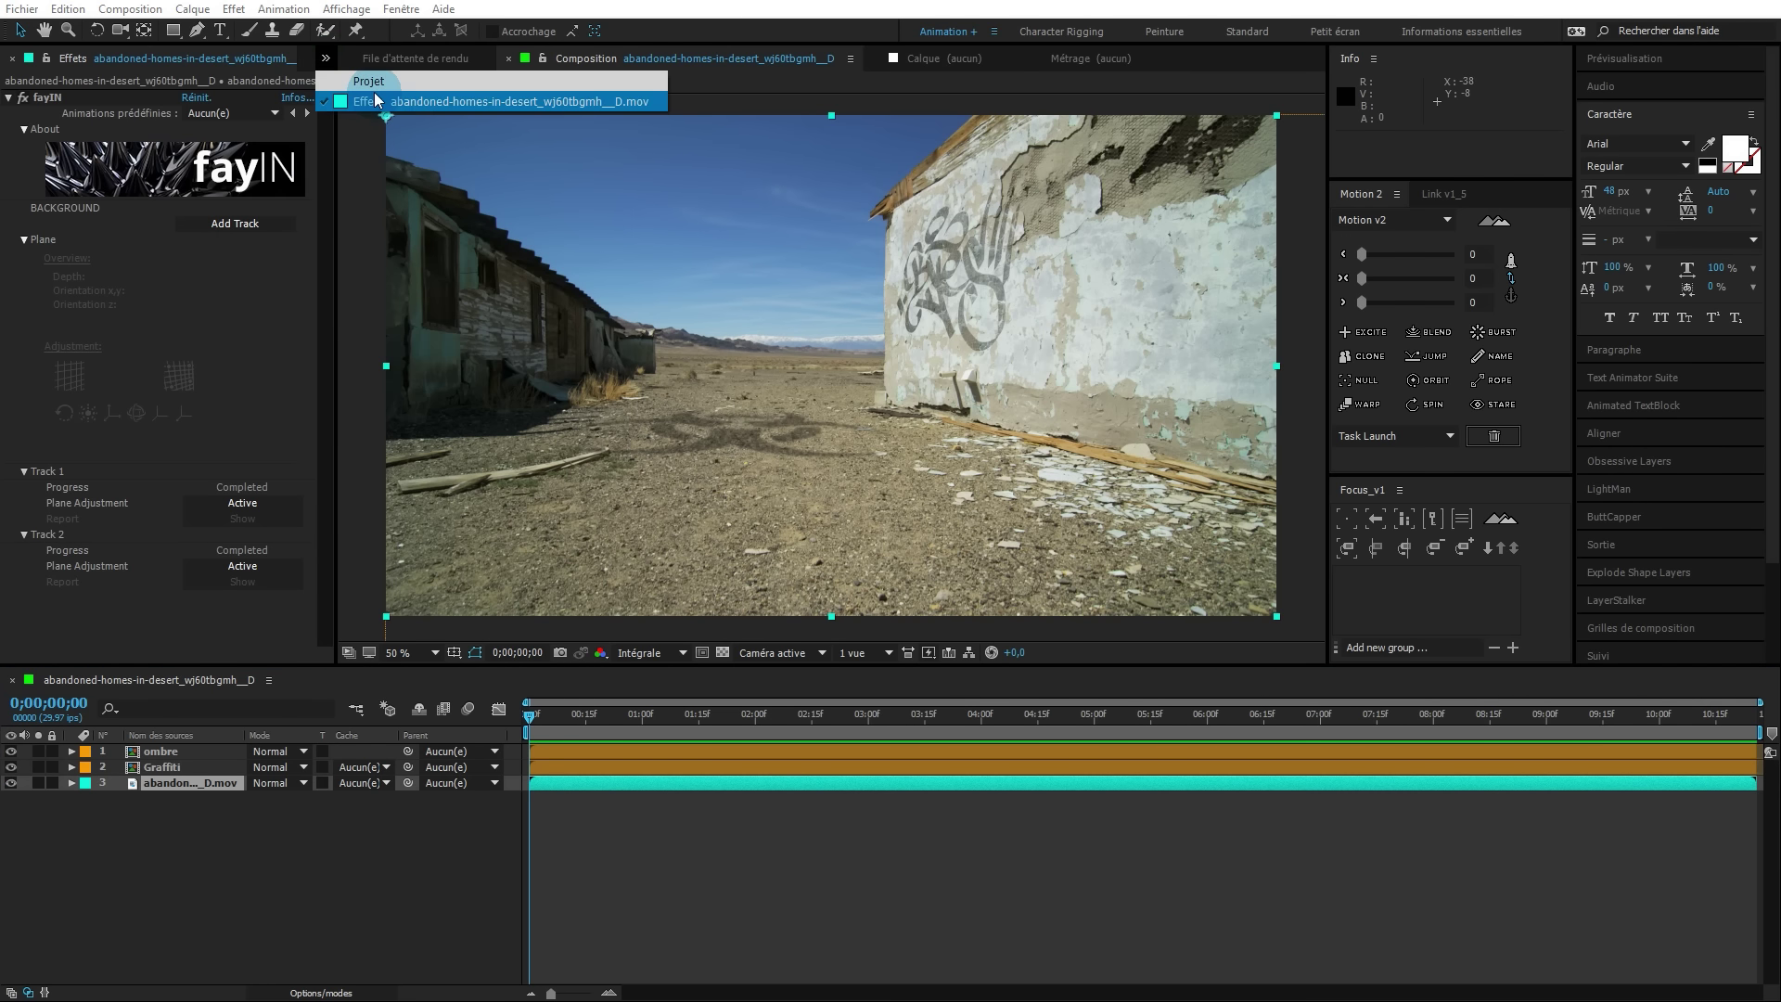
click(351, 75)
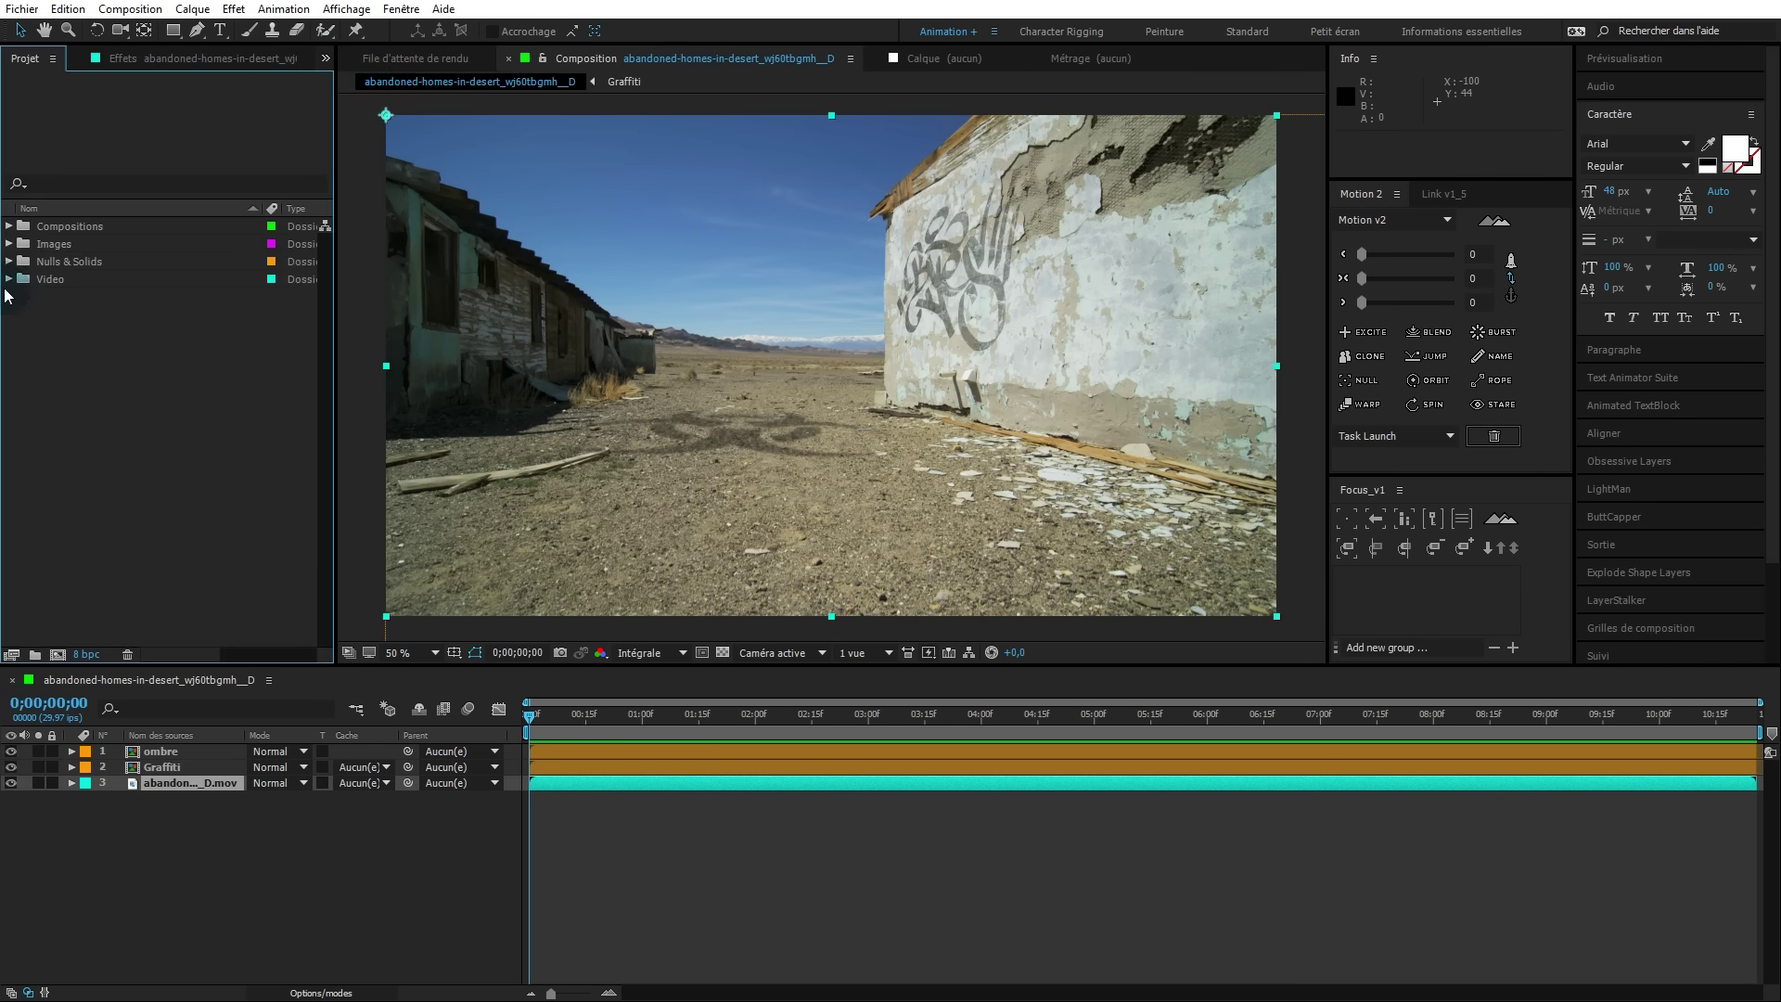
click(10, 279)
click(84, 298)
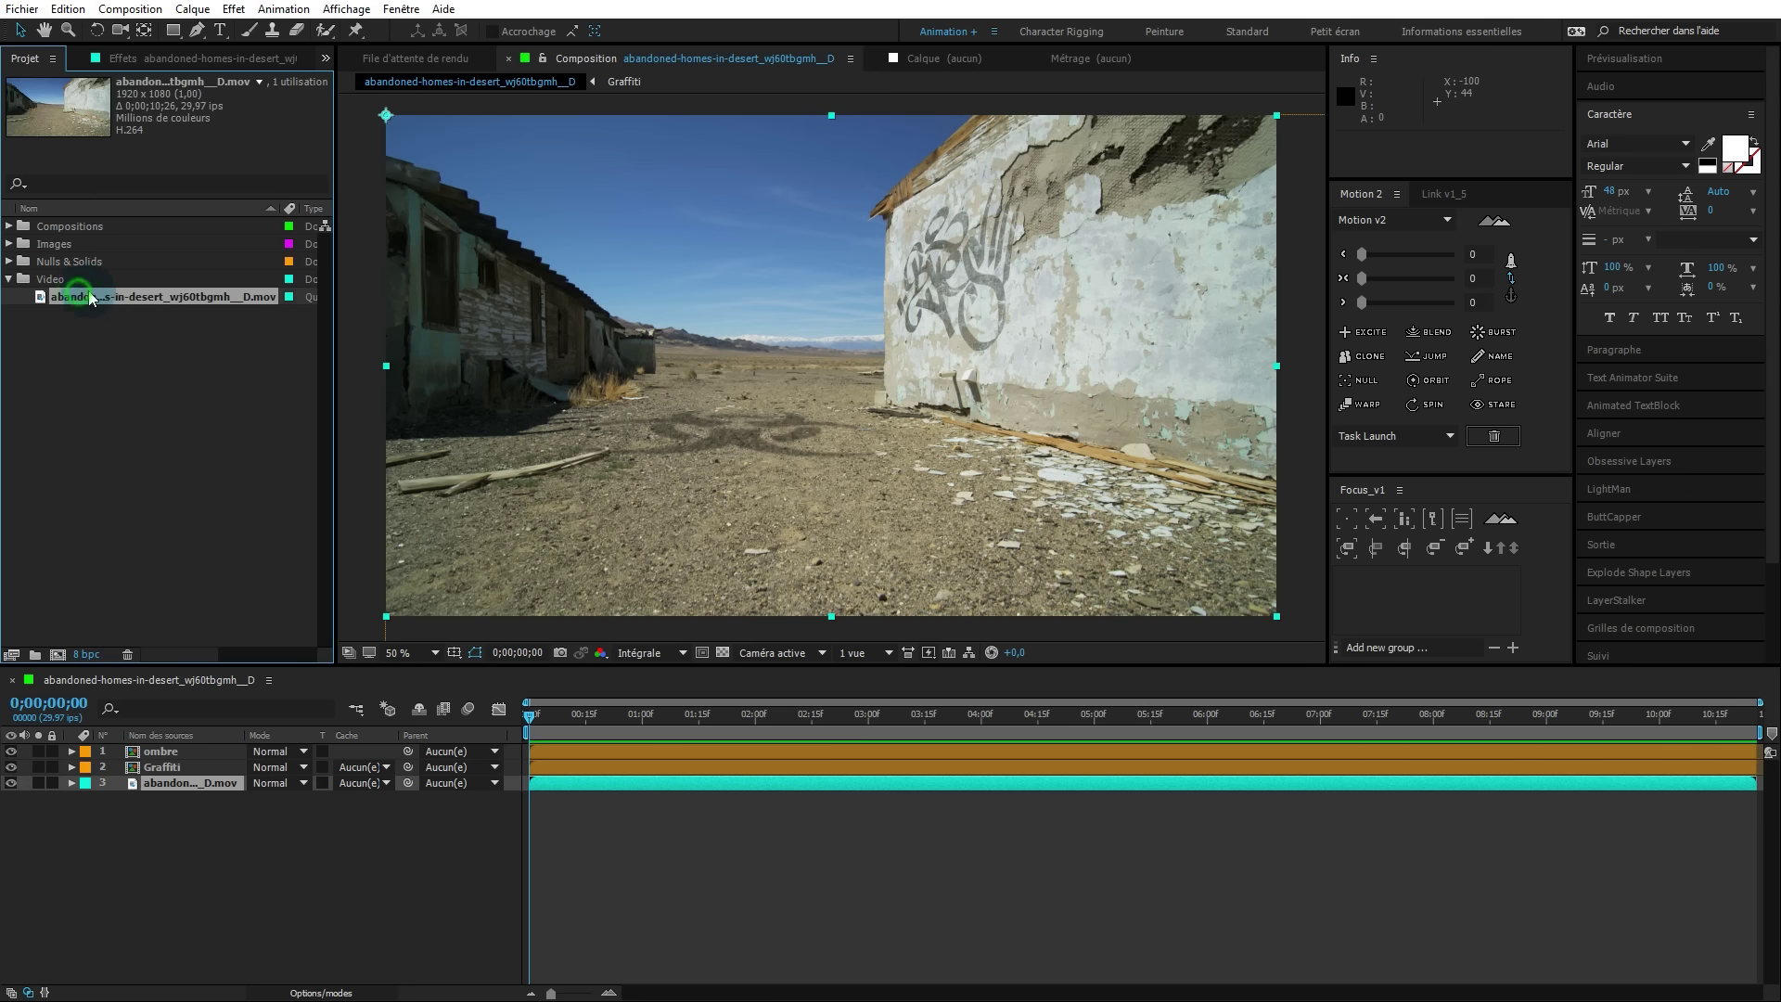
drag(95, 298, 62, 660)
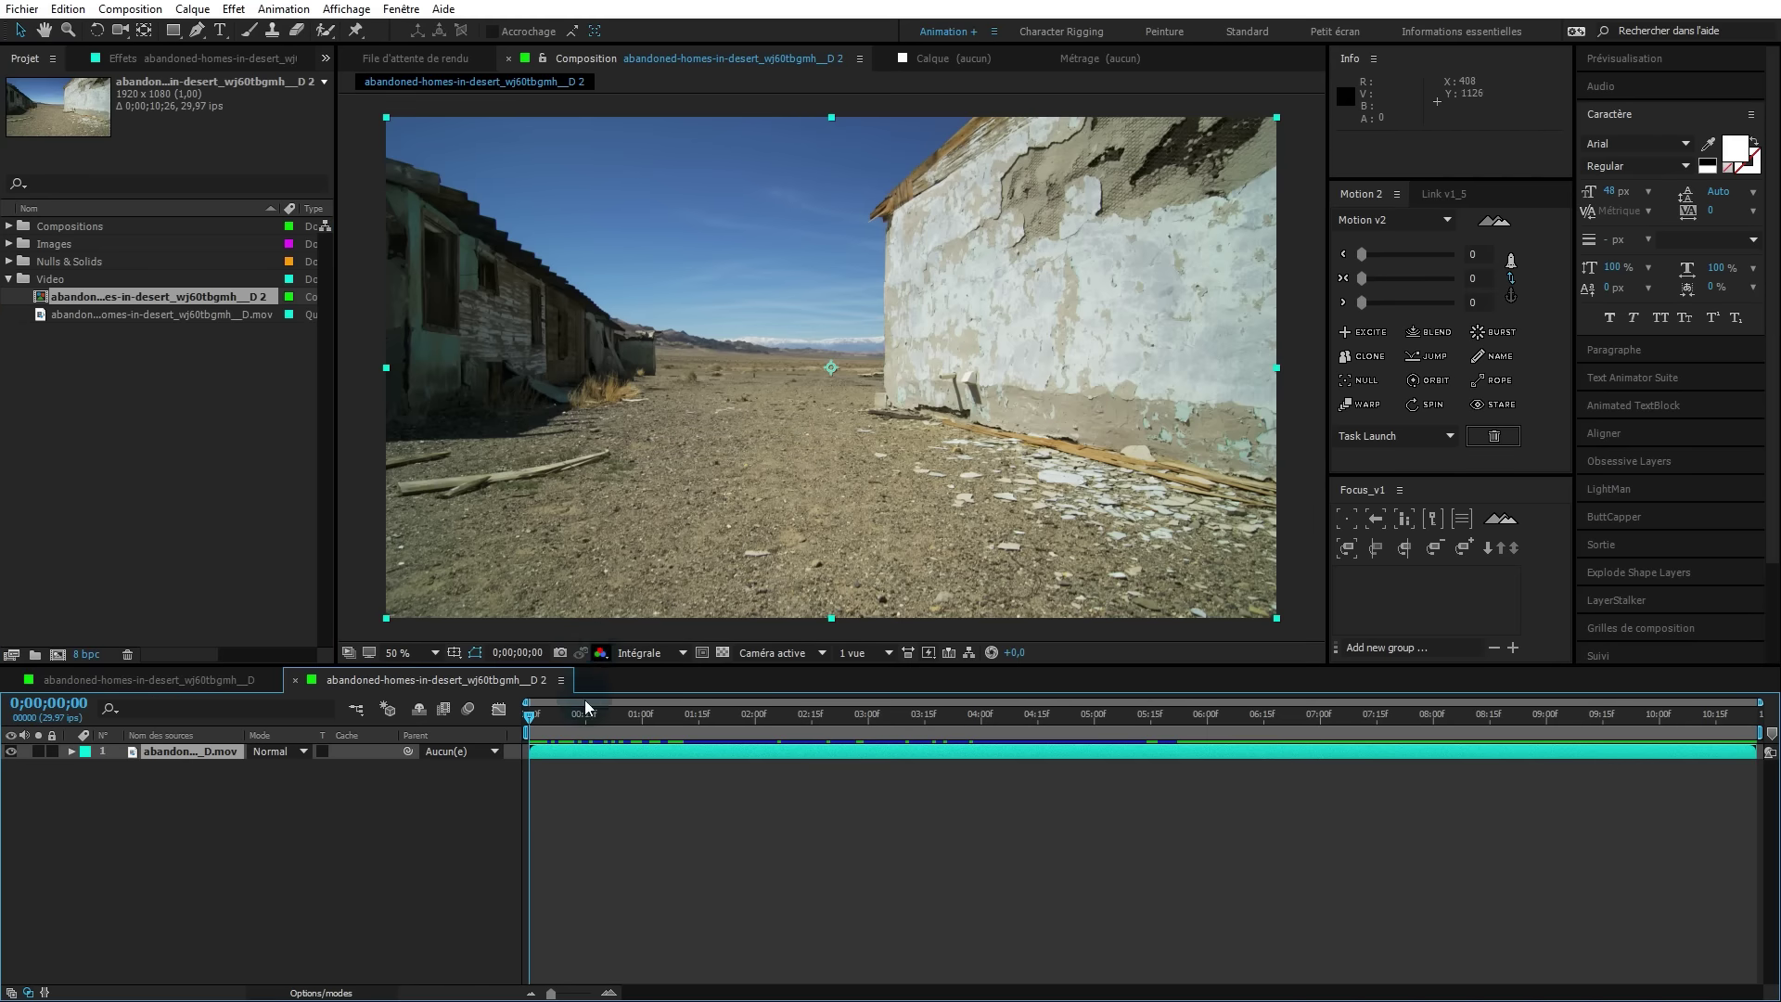
key(space)
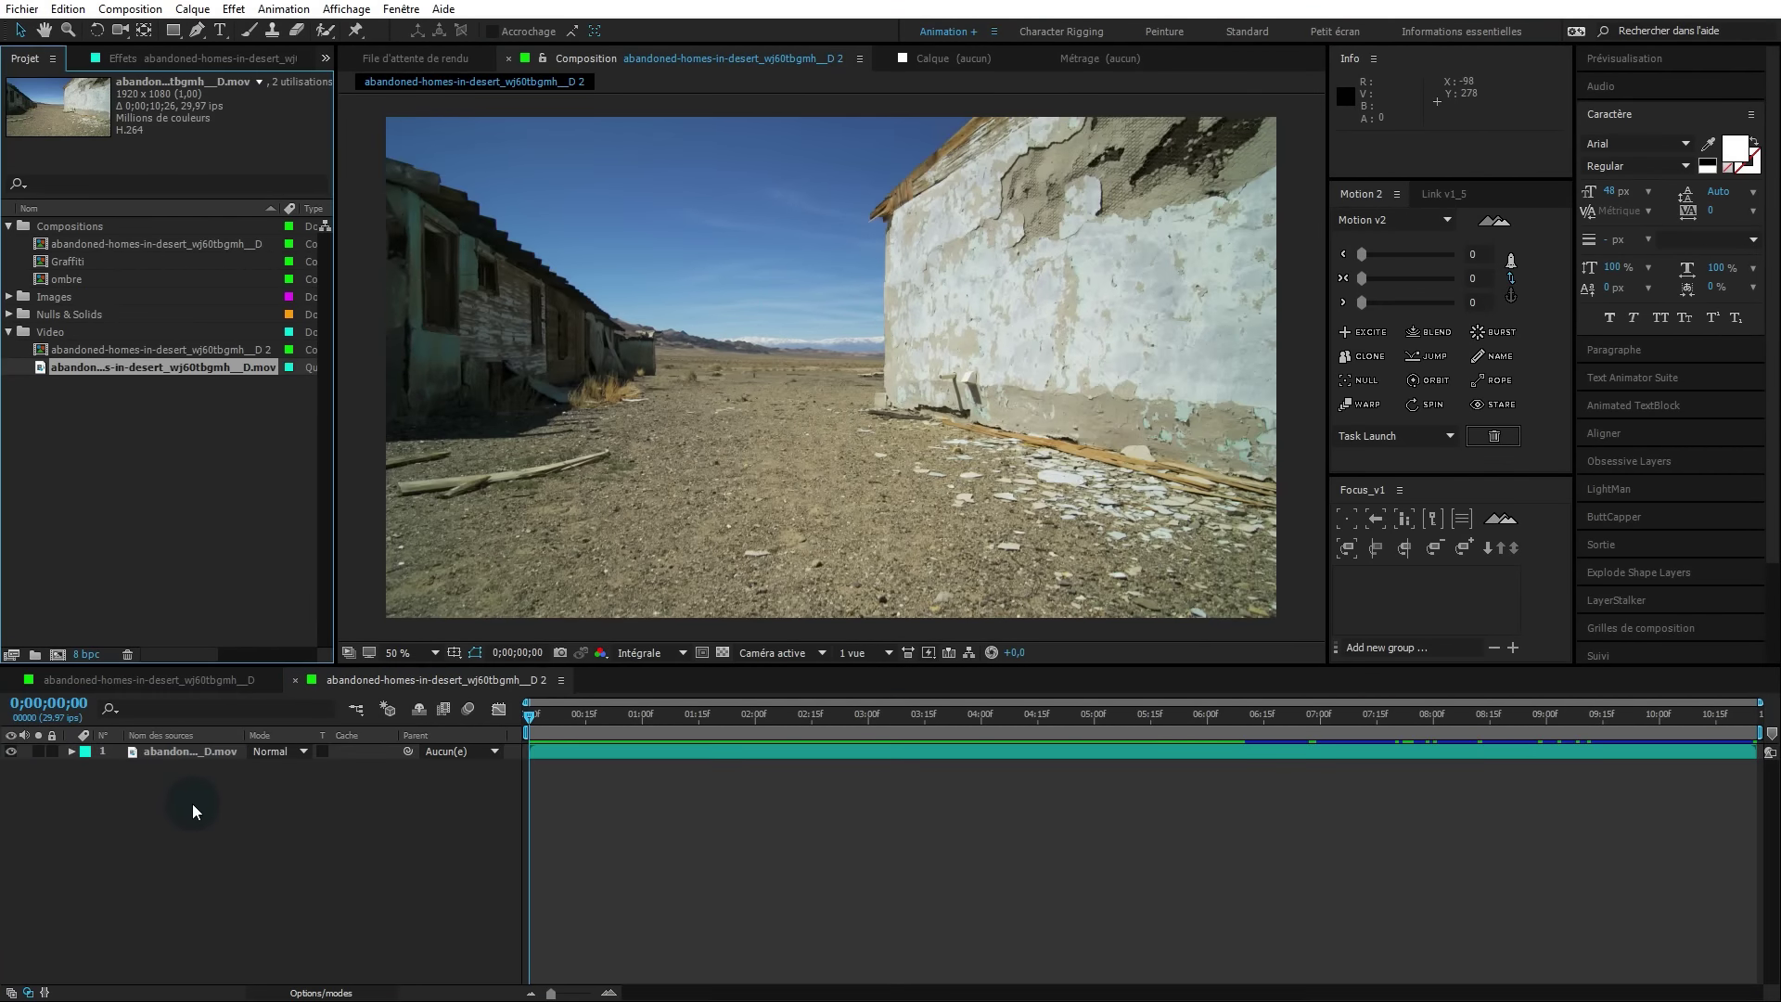
Apply the fayteq fayIN effect to the footage layer in the new composition.
click(209, 751)
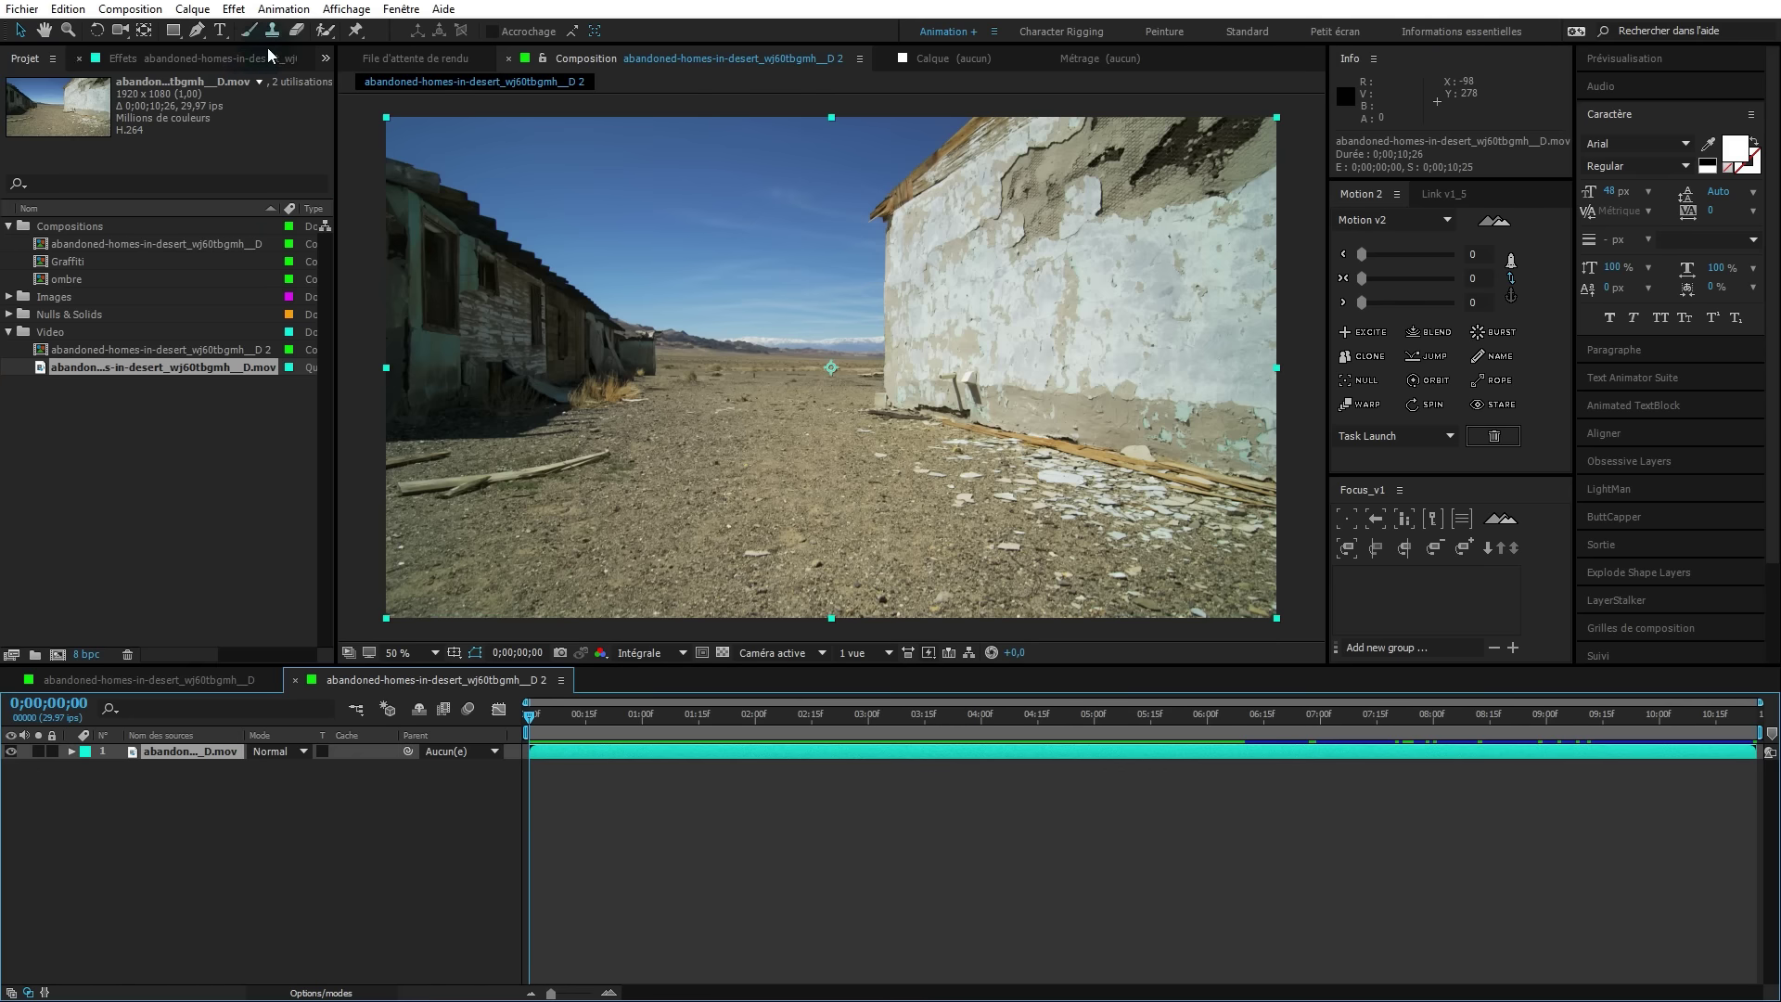
click(329, 59)
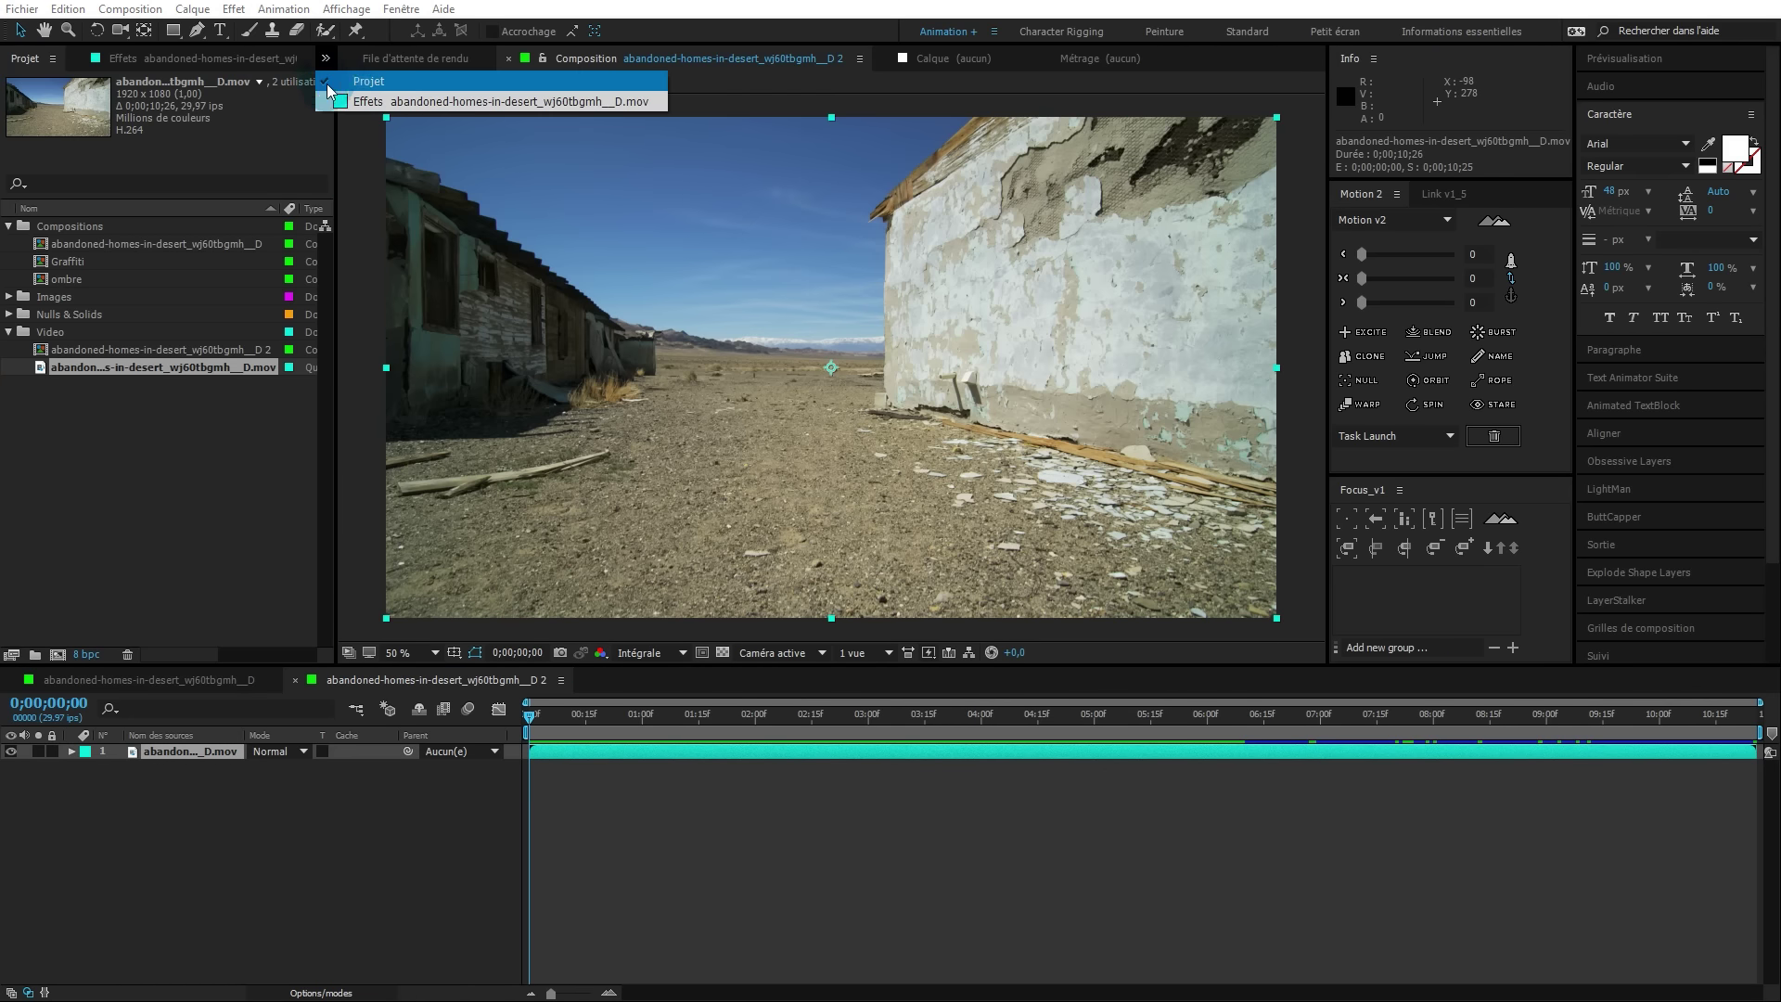
click(362, 102)
right_click(206, 255)
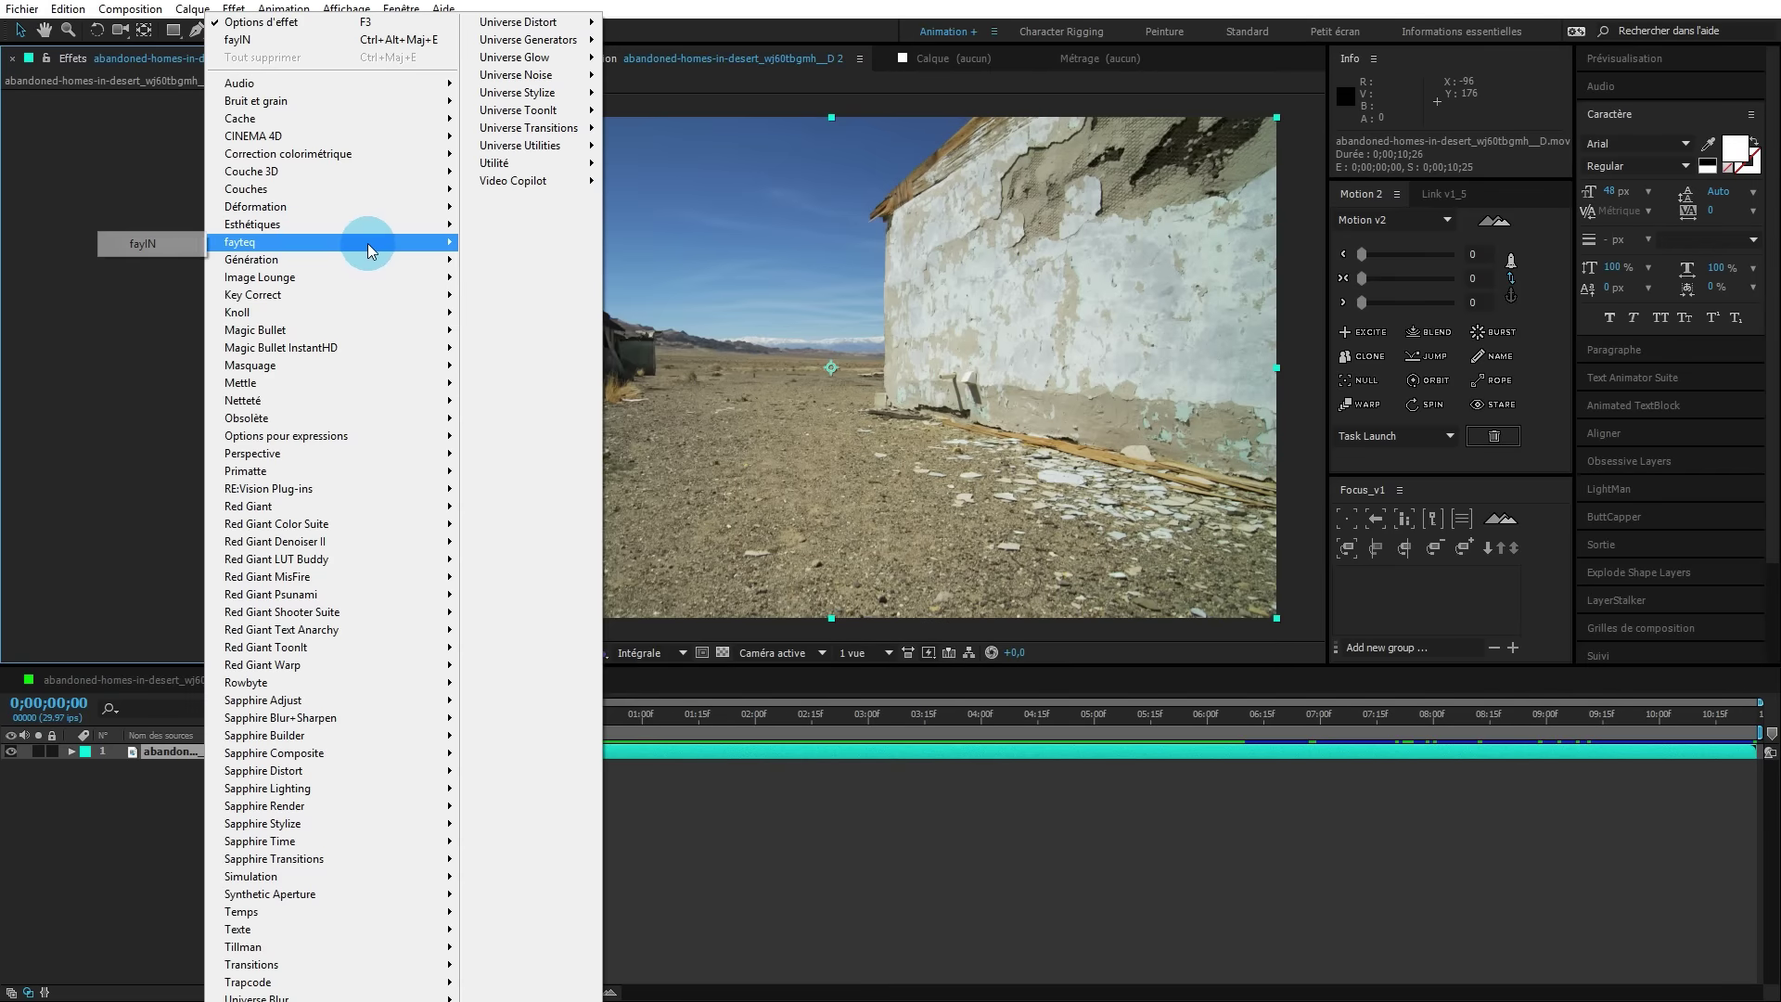
click(164, 243)
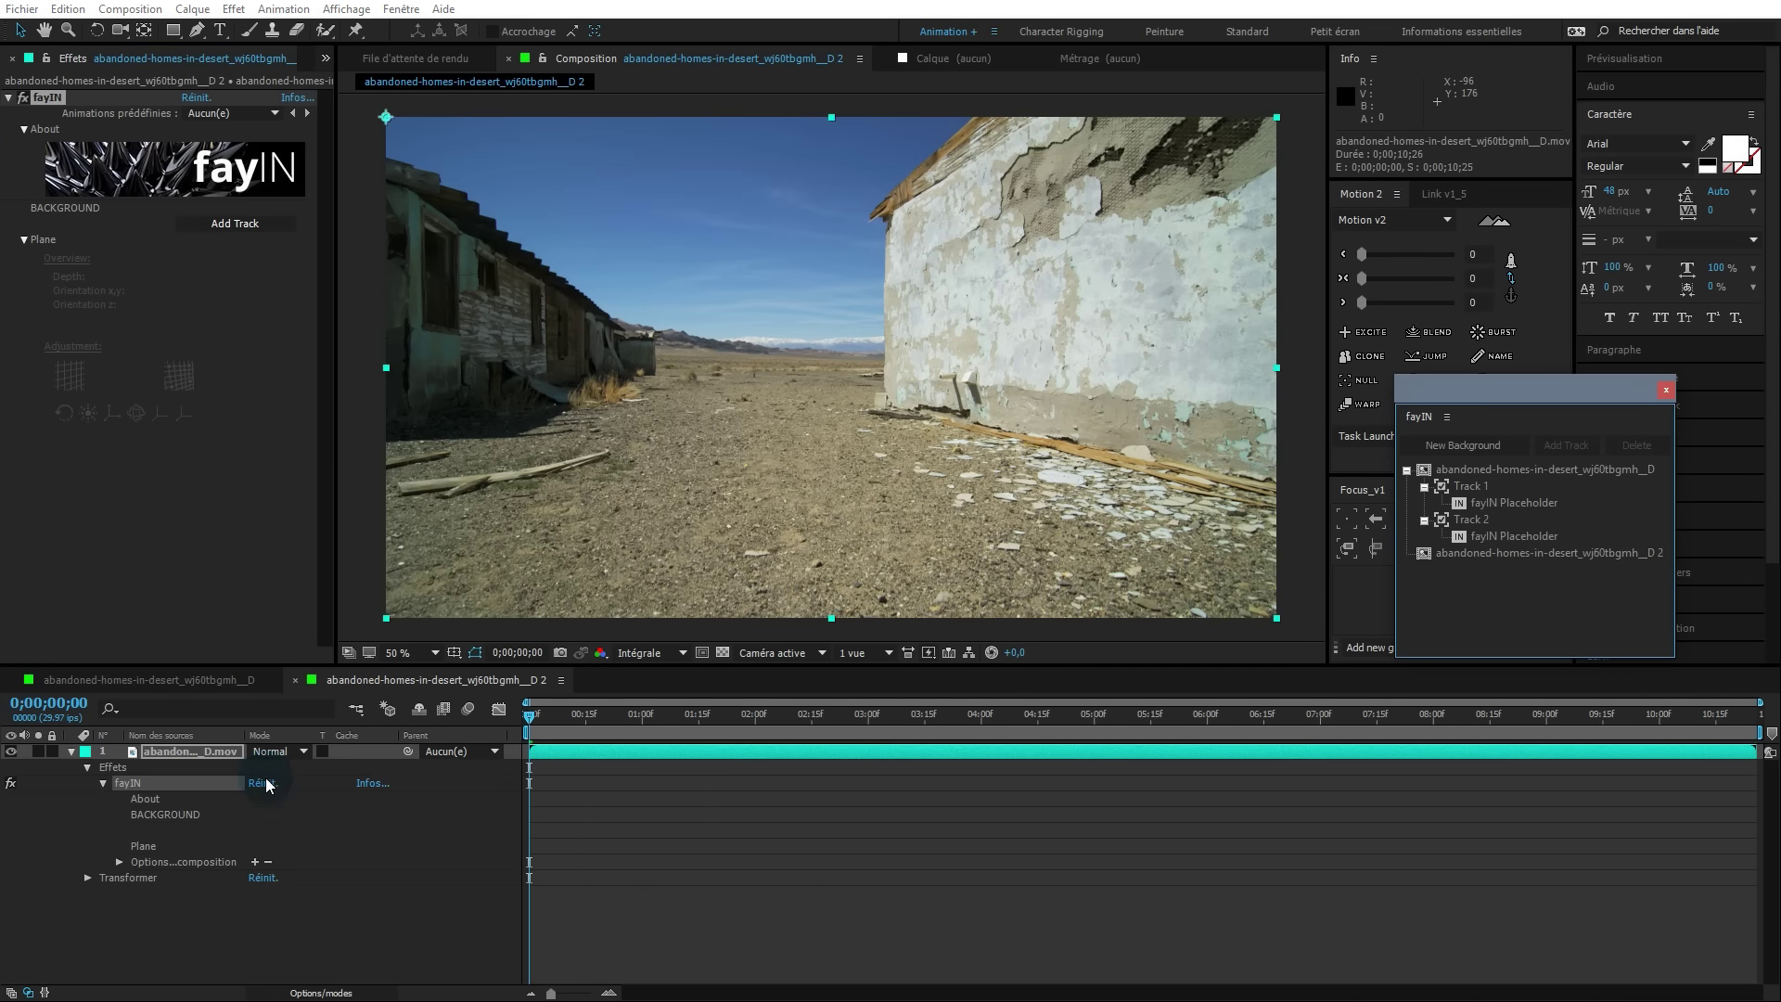
click(209, 755)
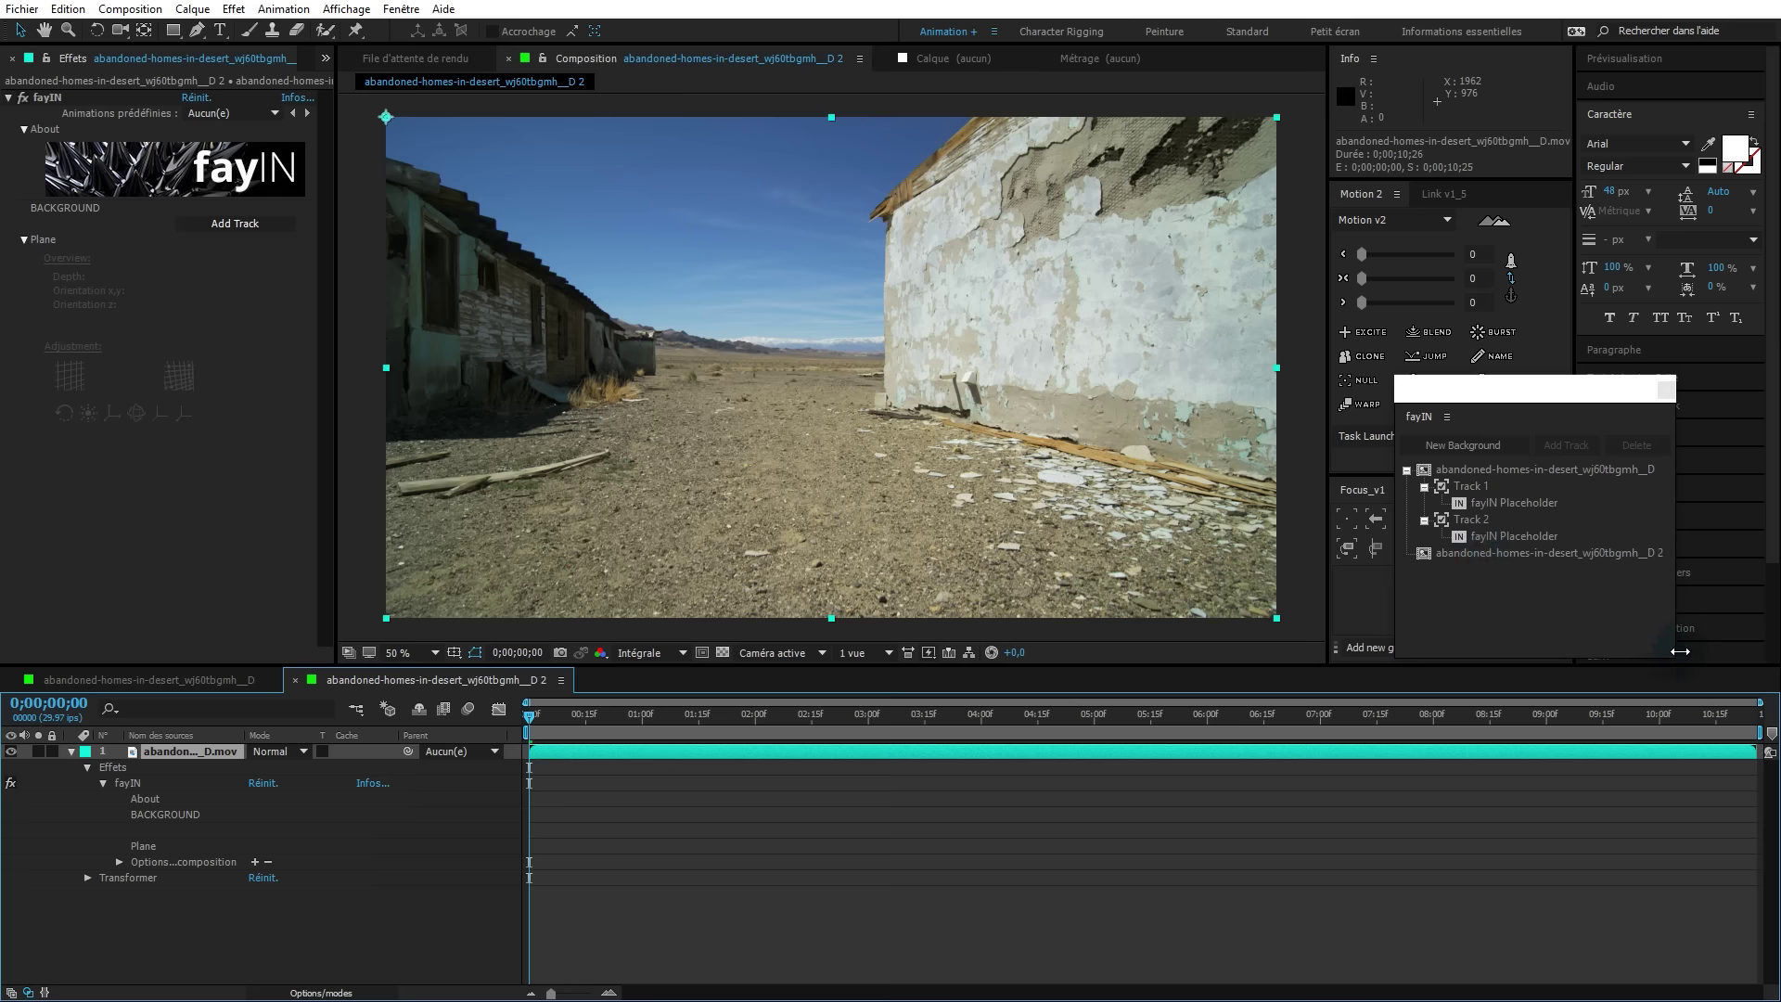
Enlarge the floating fayIN project window and add a track to the new composition's footage.
drag(1678, 657, 1738, 728)
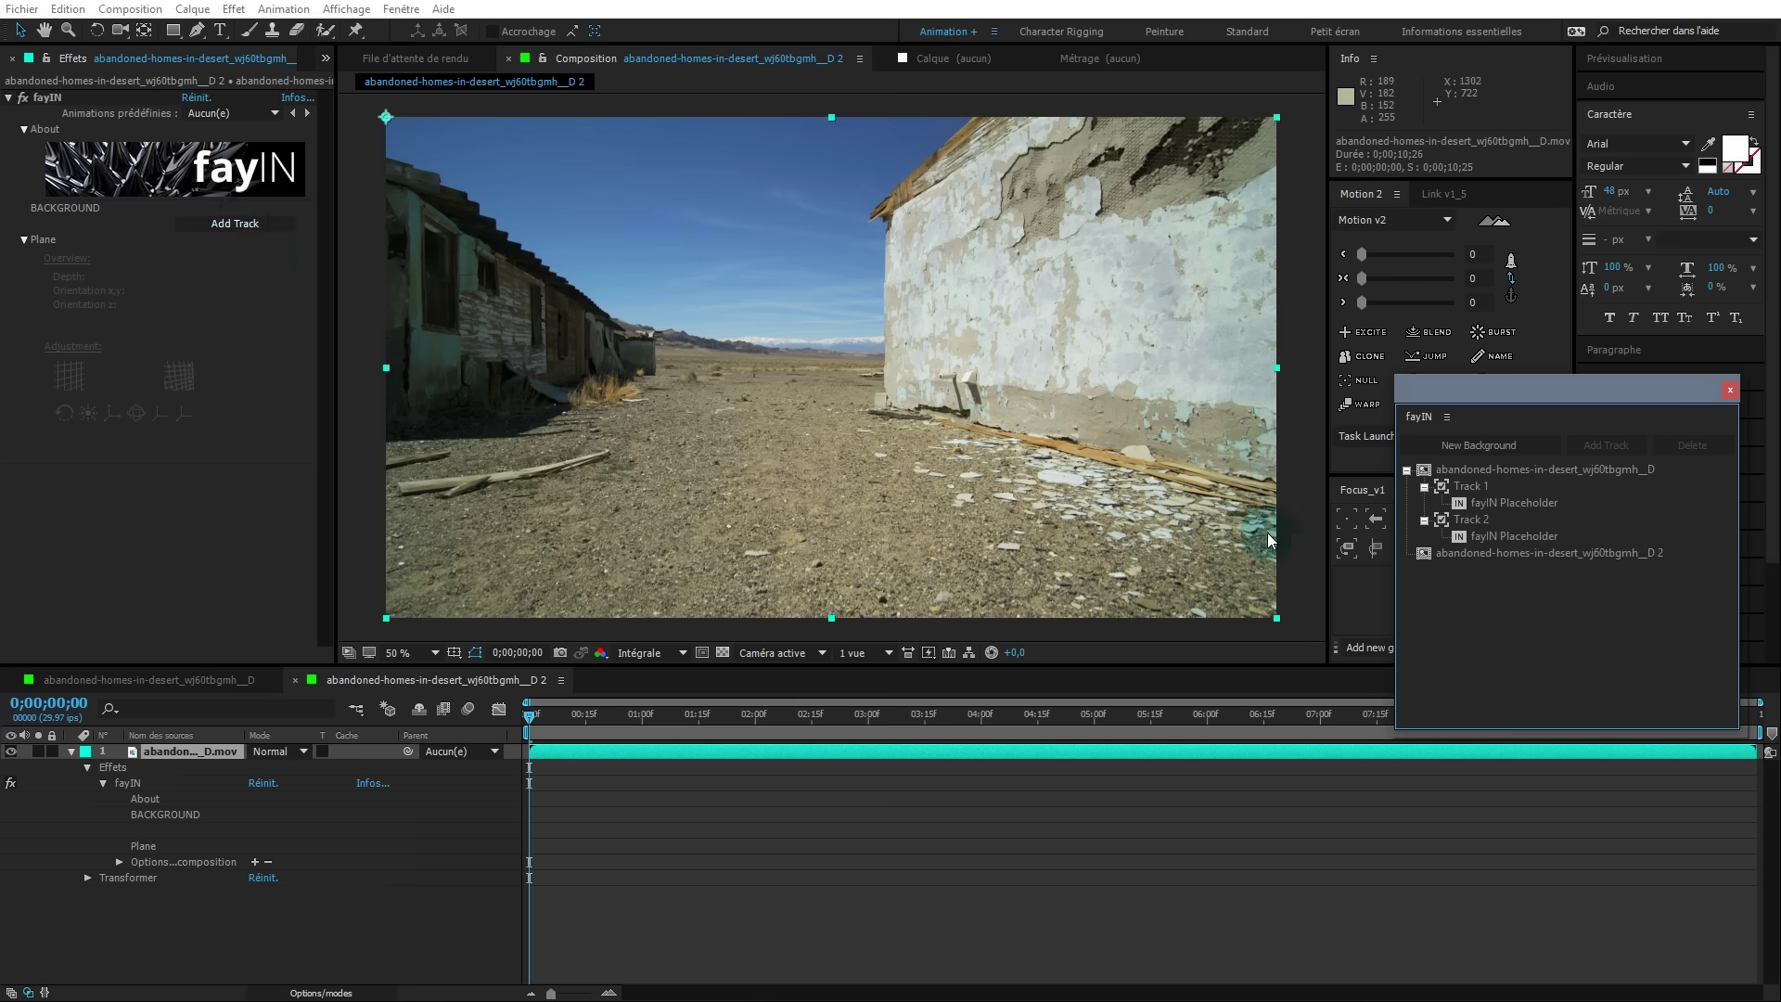
click(1475, 553)
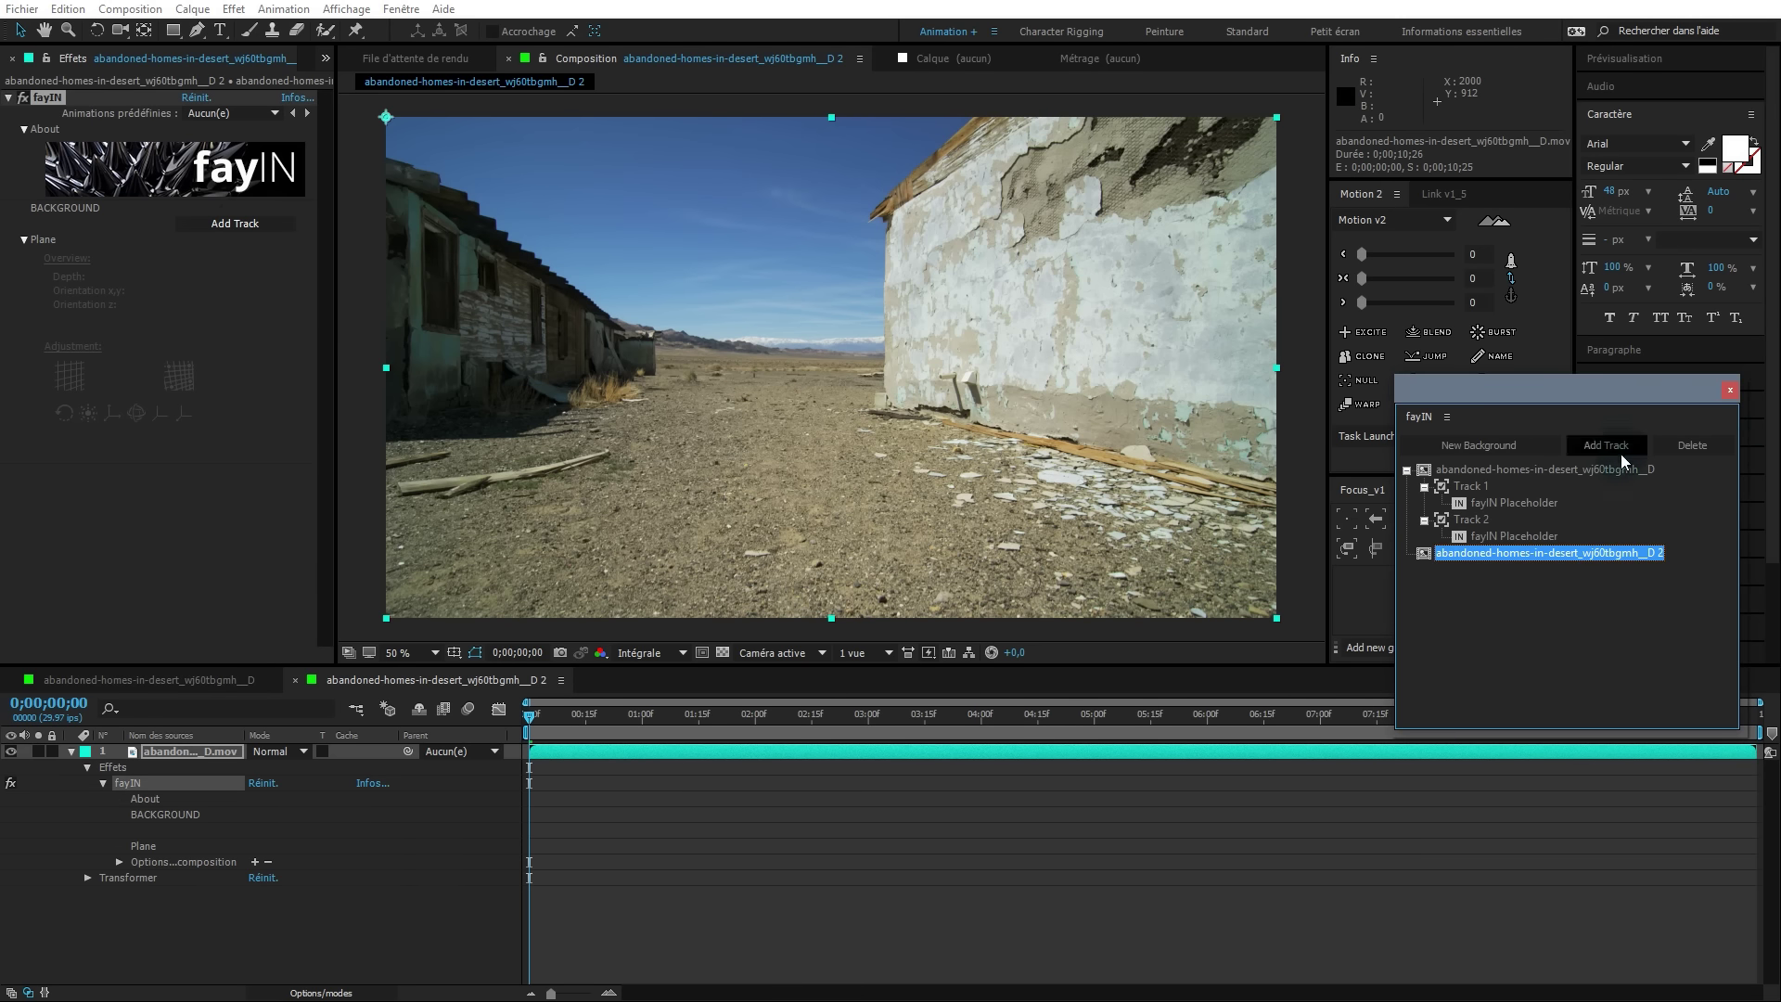
click(1553, 415)
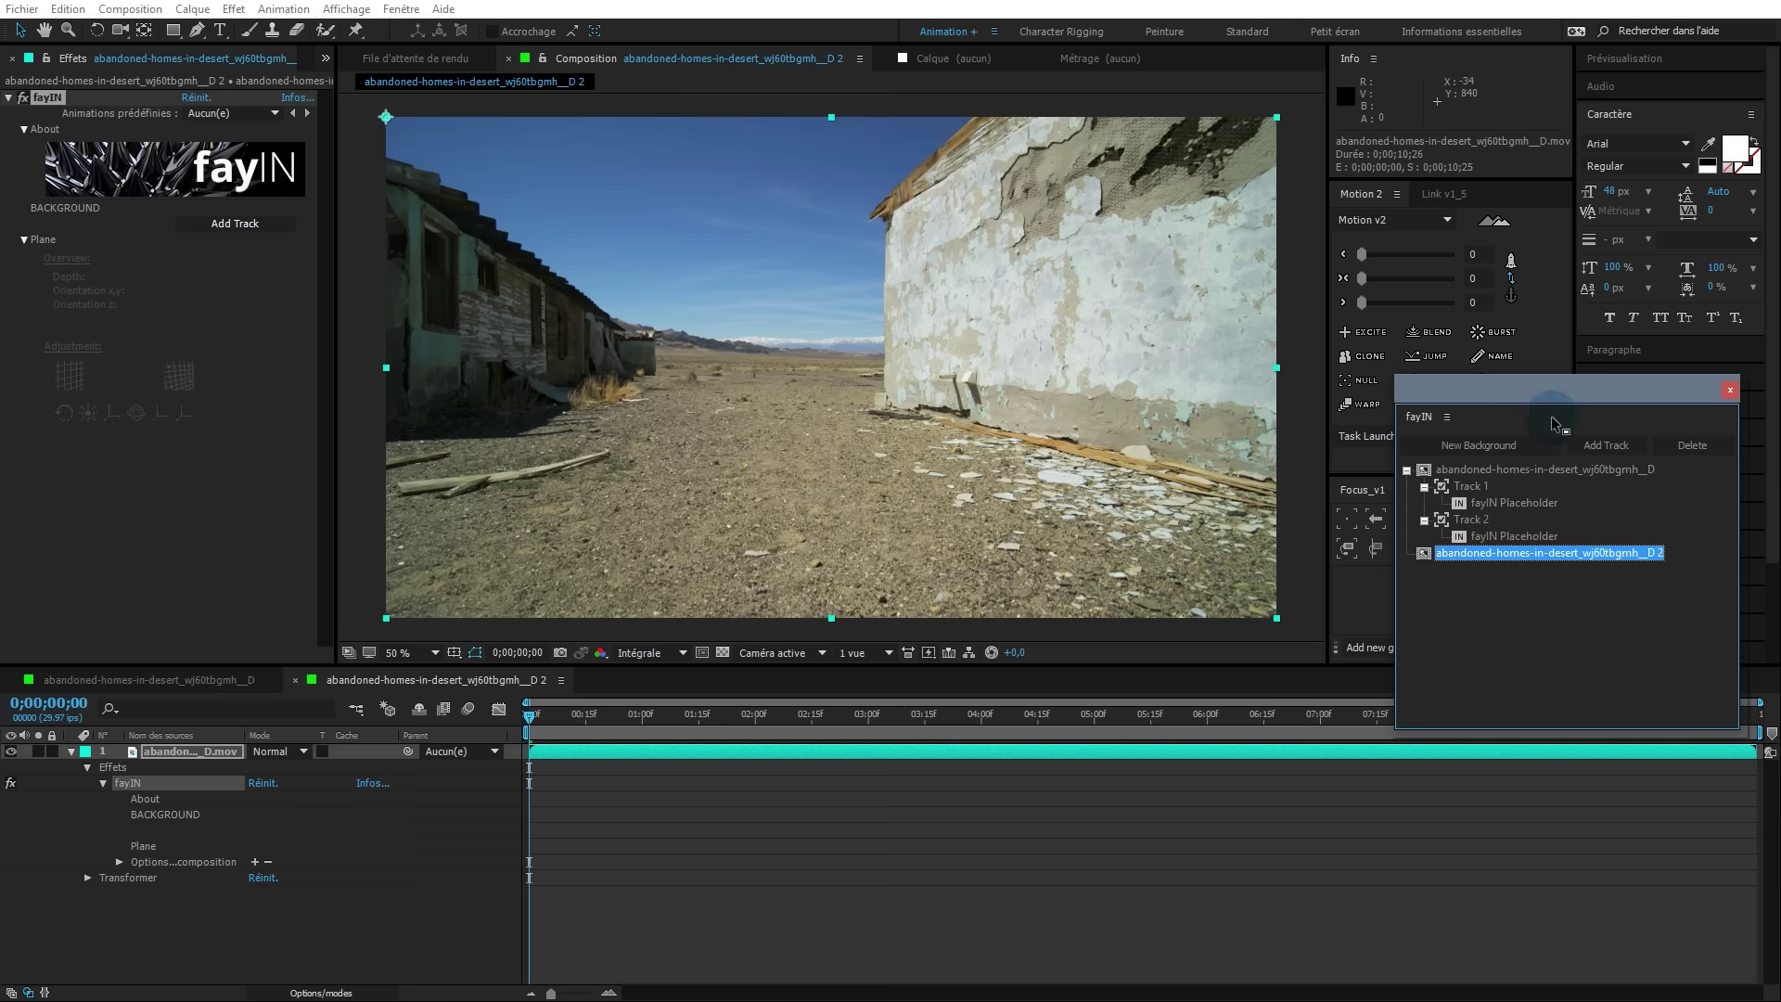
click(236, 224)
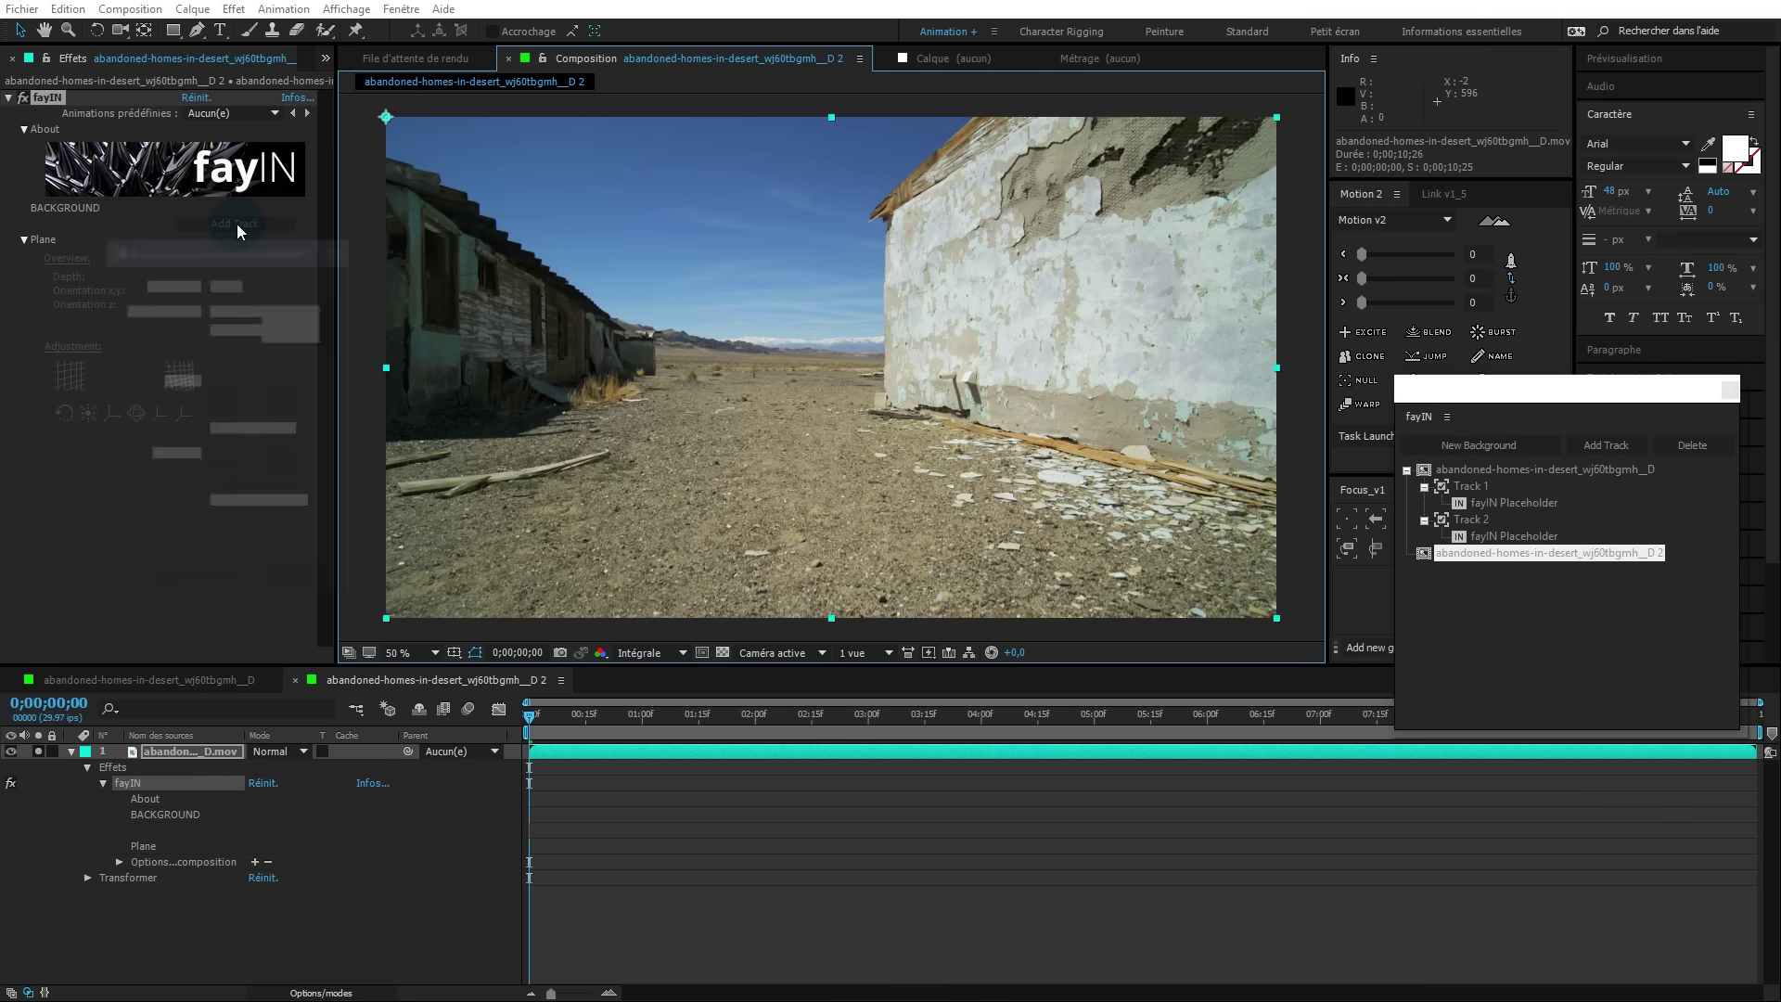
mouse_move(246, 259)
mouse_down()
mouse_move(270, 269)
mouse_move(254, 236)
mouse_up()
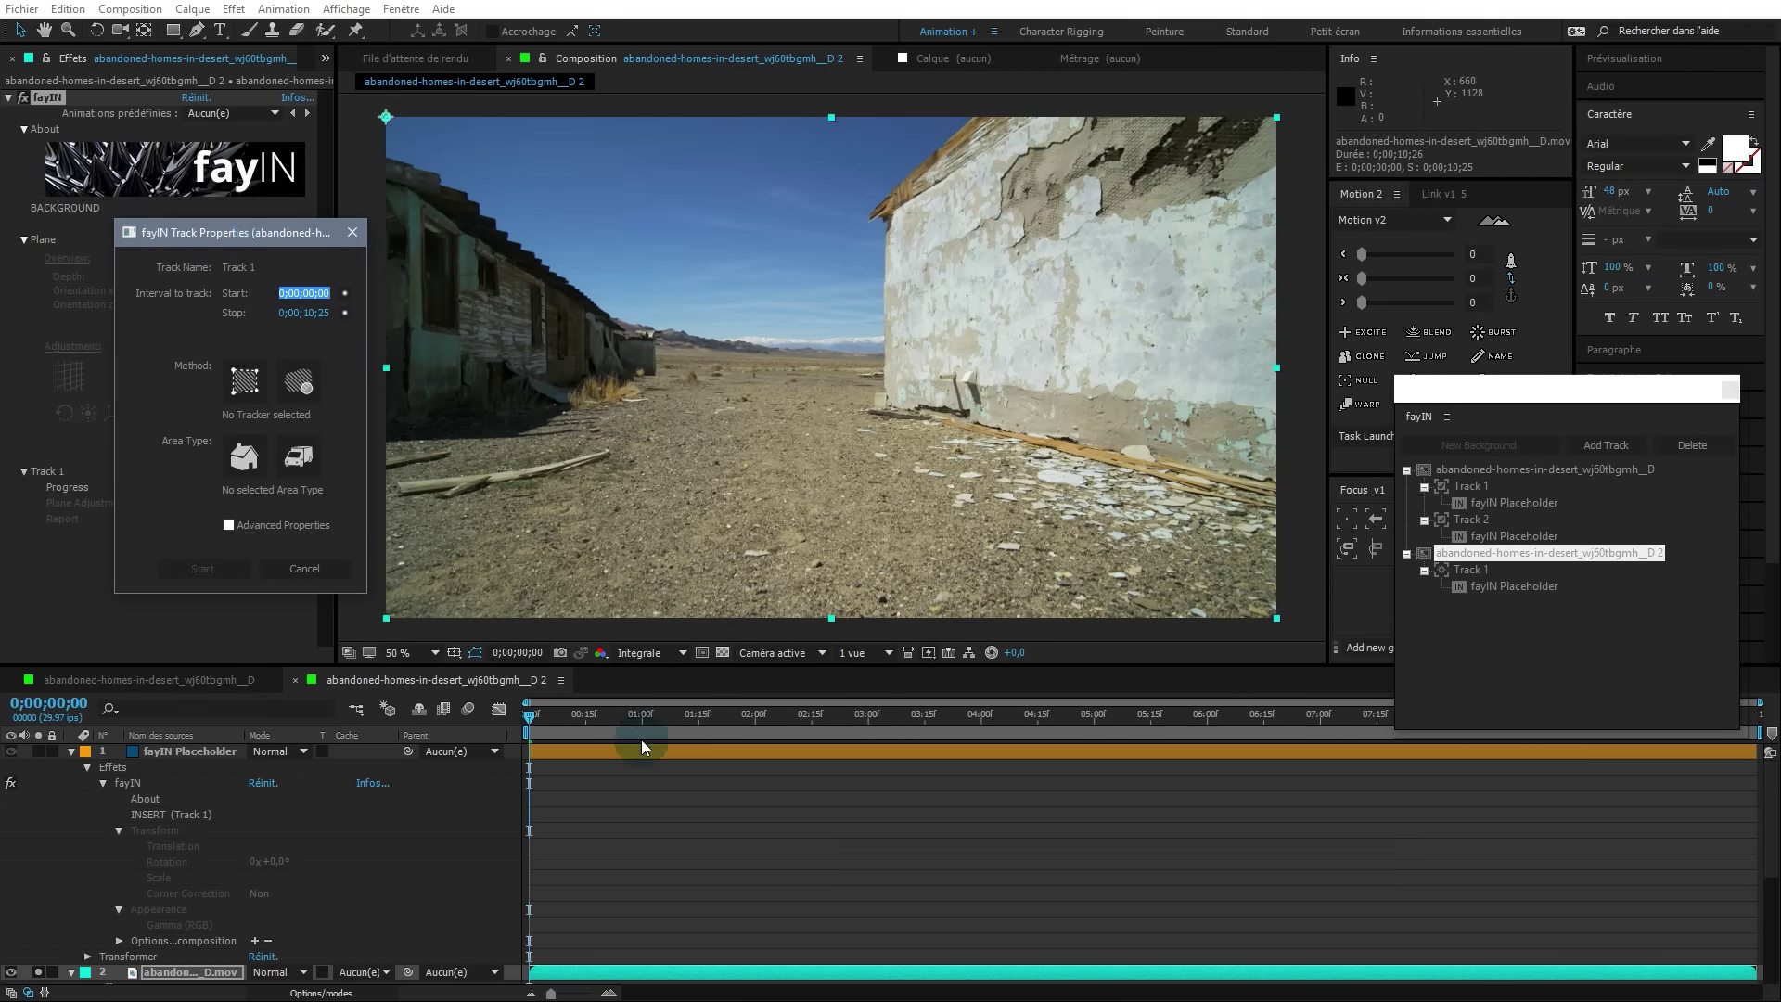
drag(1589, 389, 1590, 327)
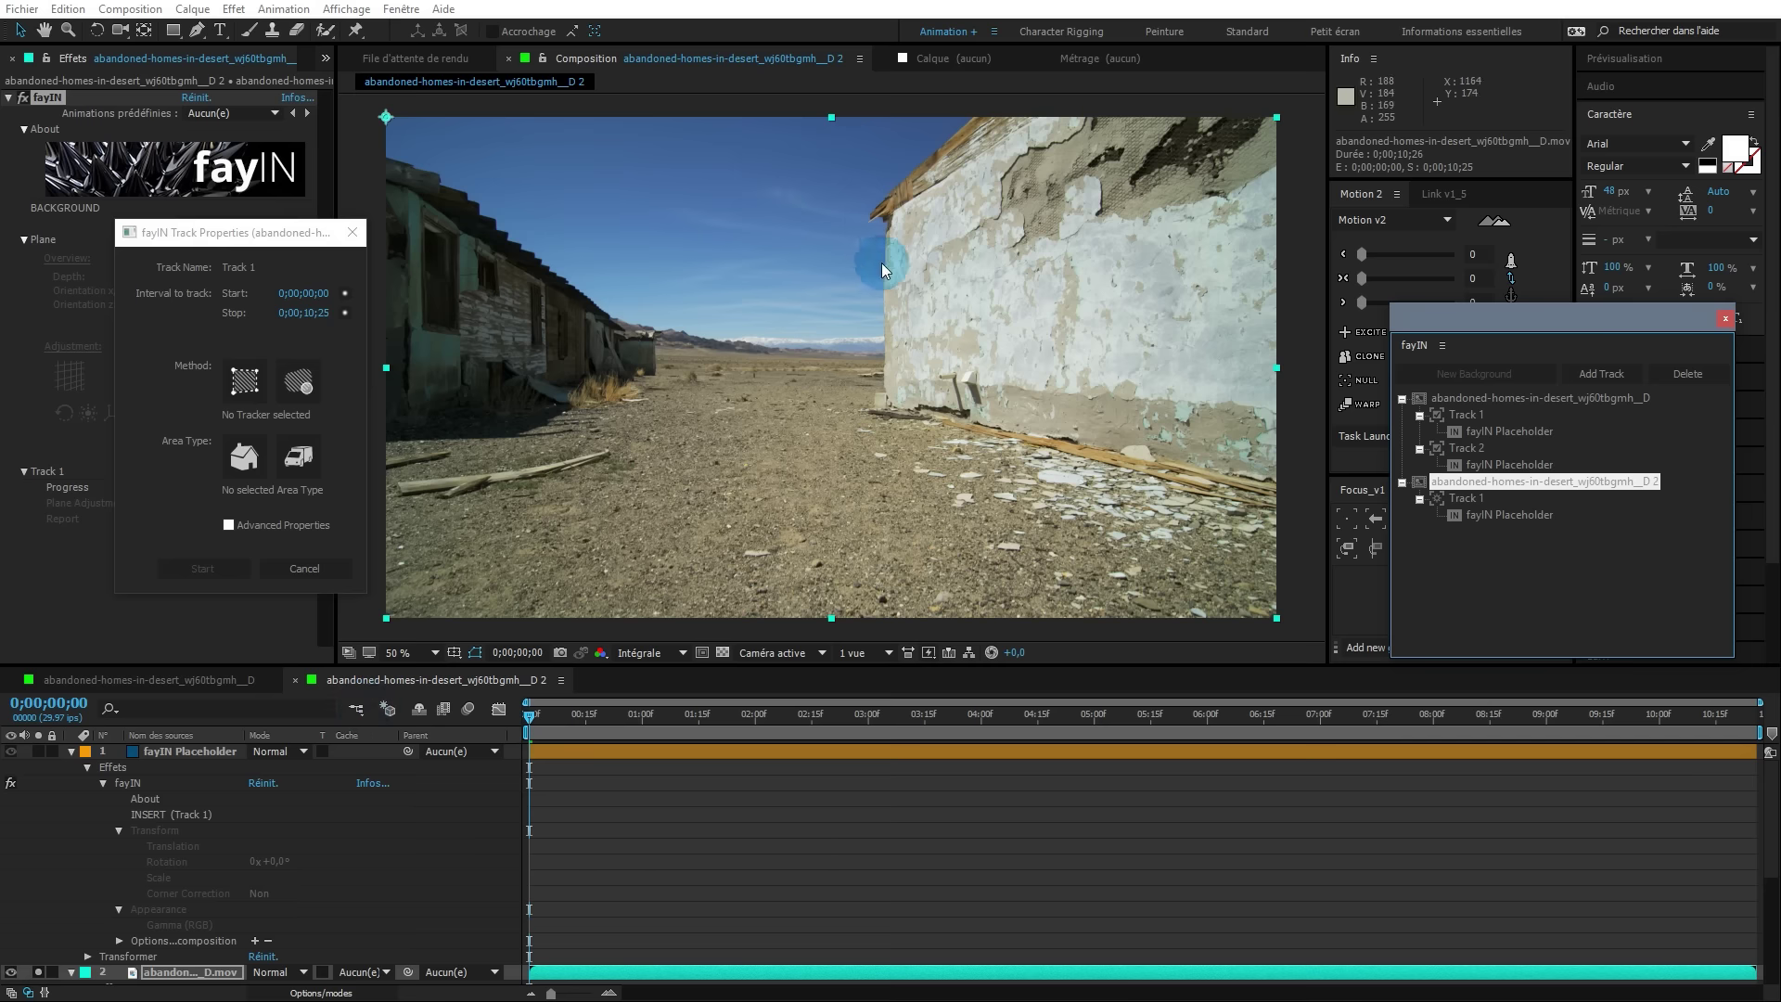
Track a rectangular region on the near end of the white wall with the Rectangle Region Tracker, using the Static Area type.
click(248, 391)
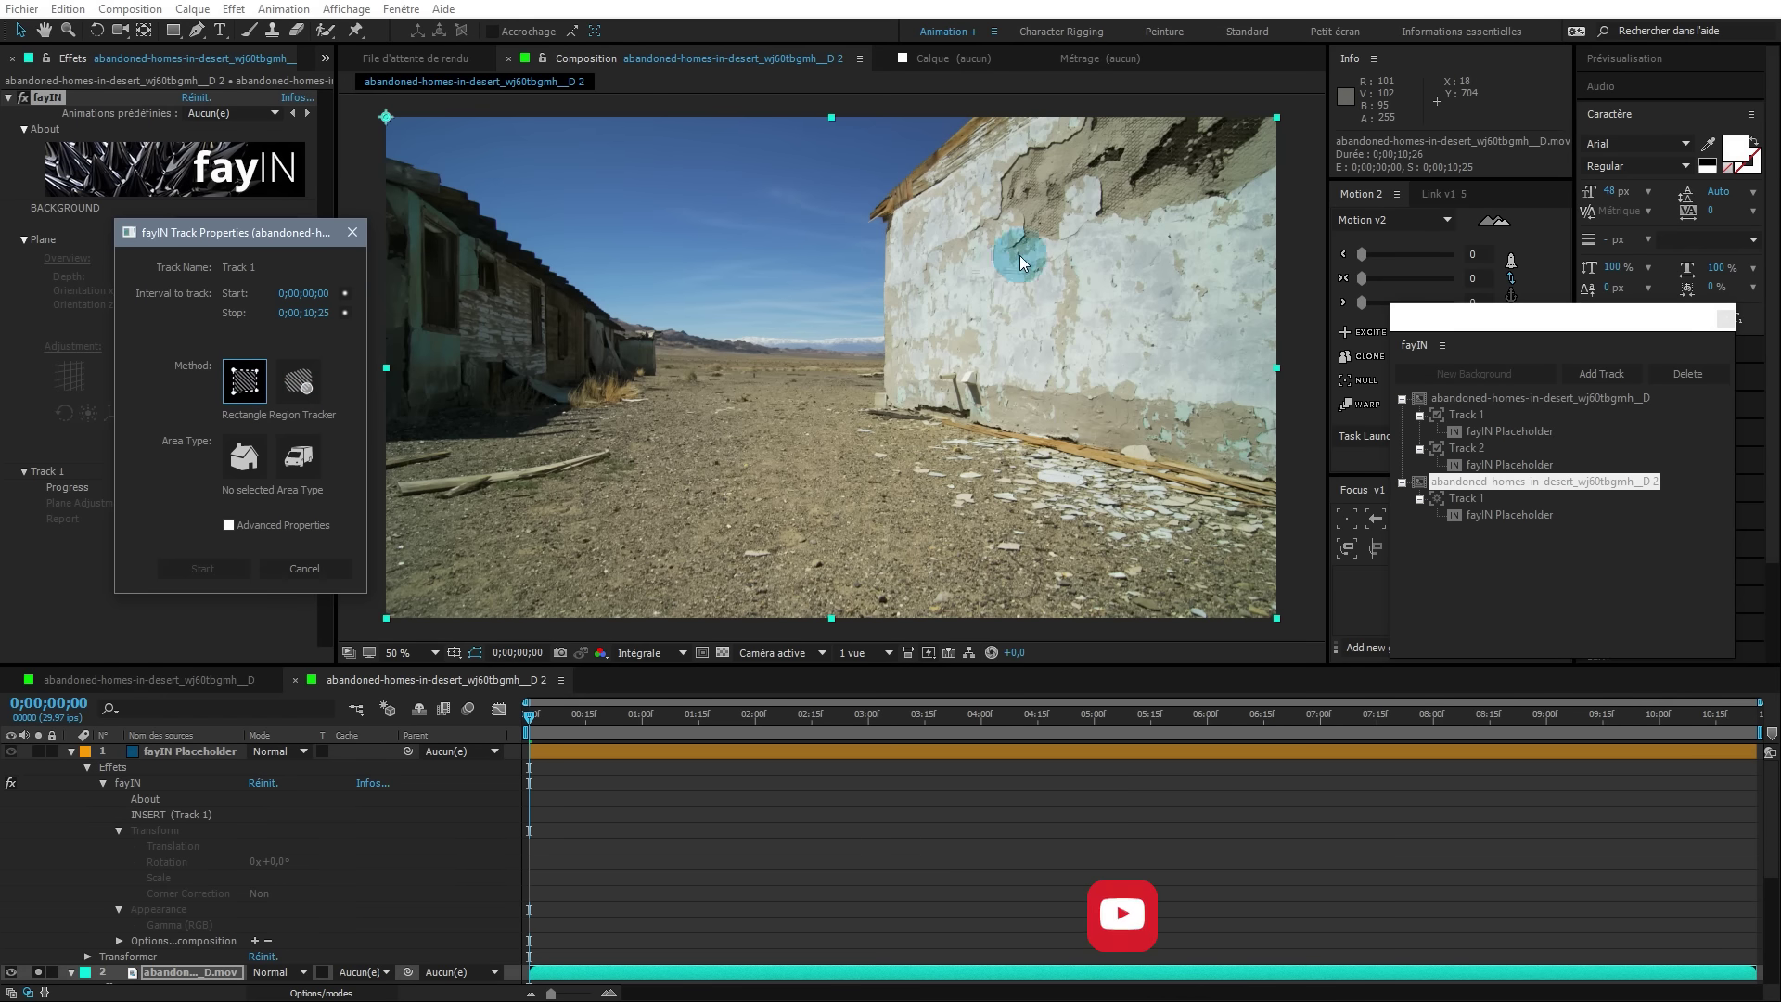
mouse_move(887, 232)
mouse_down()
mouse_move(887, 364)
mouse_move(1000, 371)
mouse_move(989, 154)
mouse_move(998, 165)
mouse_up()
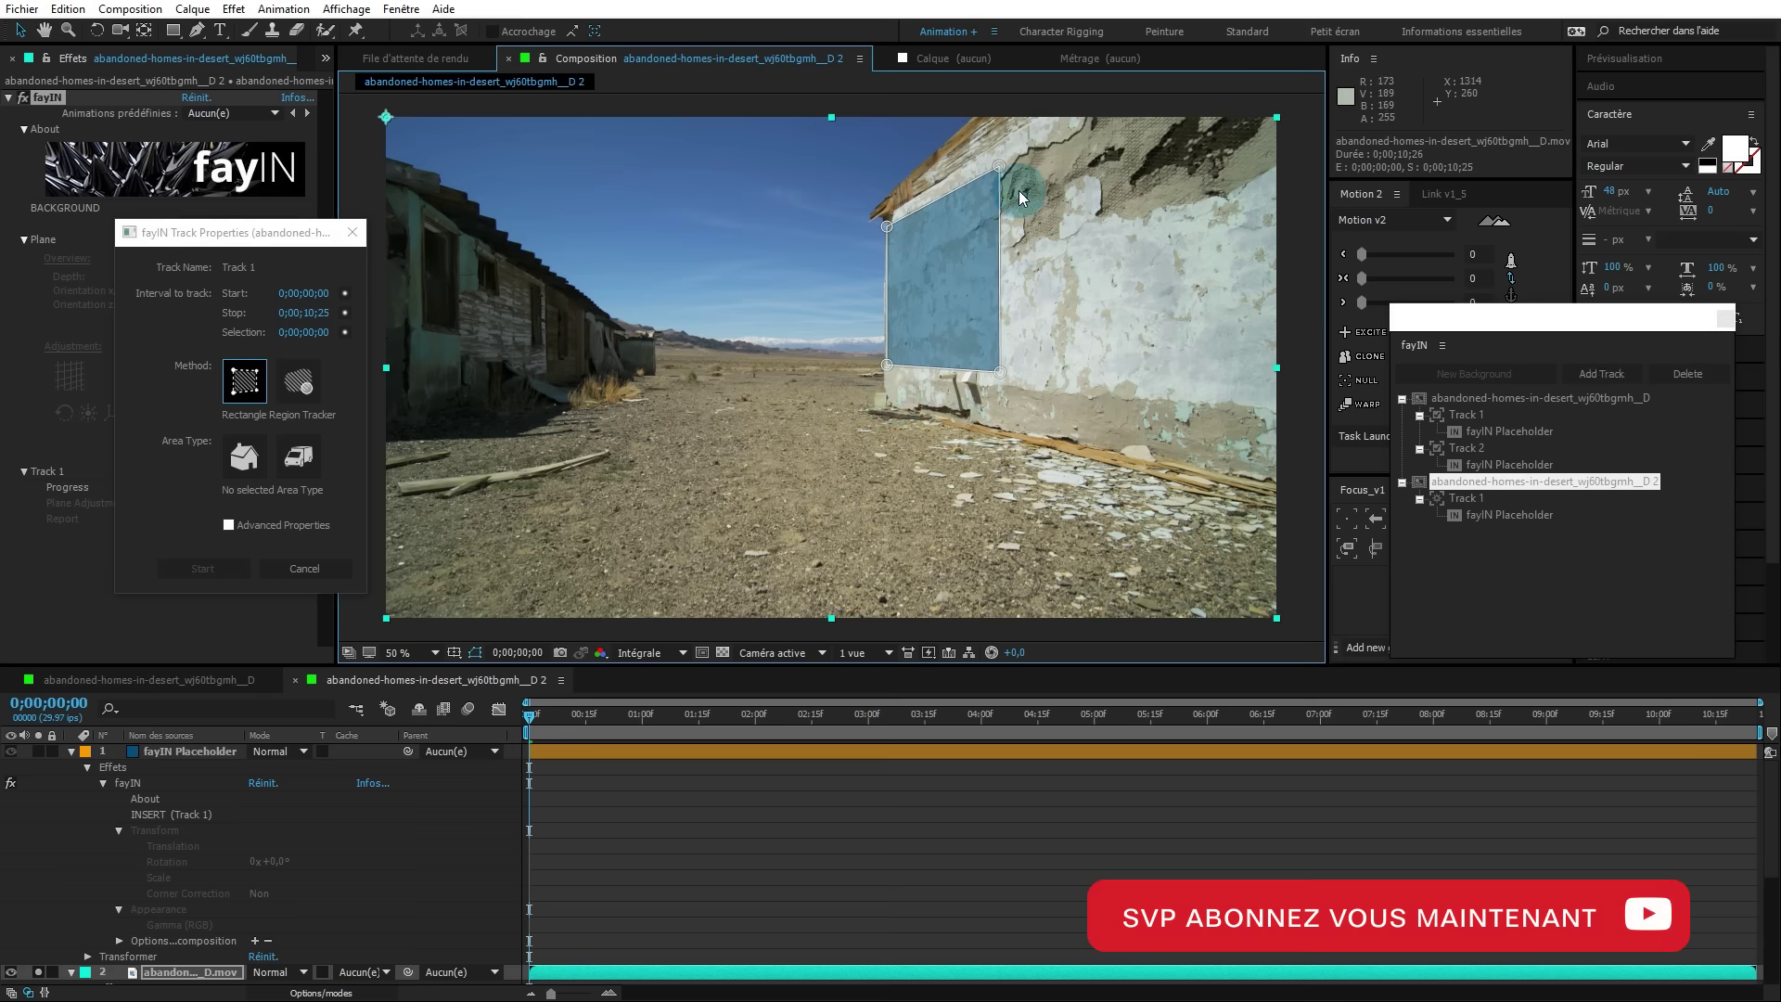
mouse_move(999, 371)
mouse_down()
mouse_move(972, 354)
mouse_move(1061, 386)
mouse_move(945, 339)
mouse_move(991, 332)
mouse_move(1004, 375)
mouse_up()
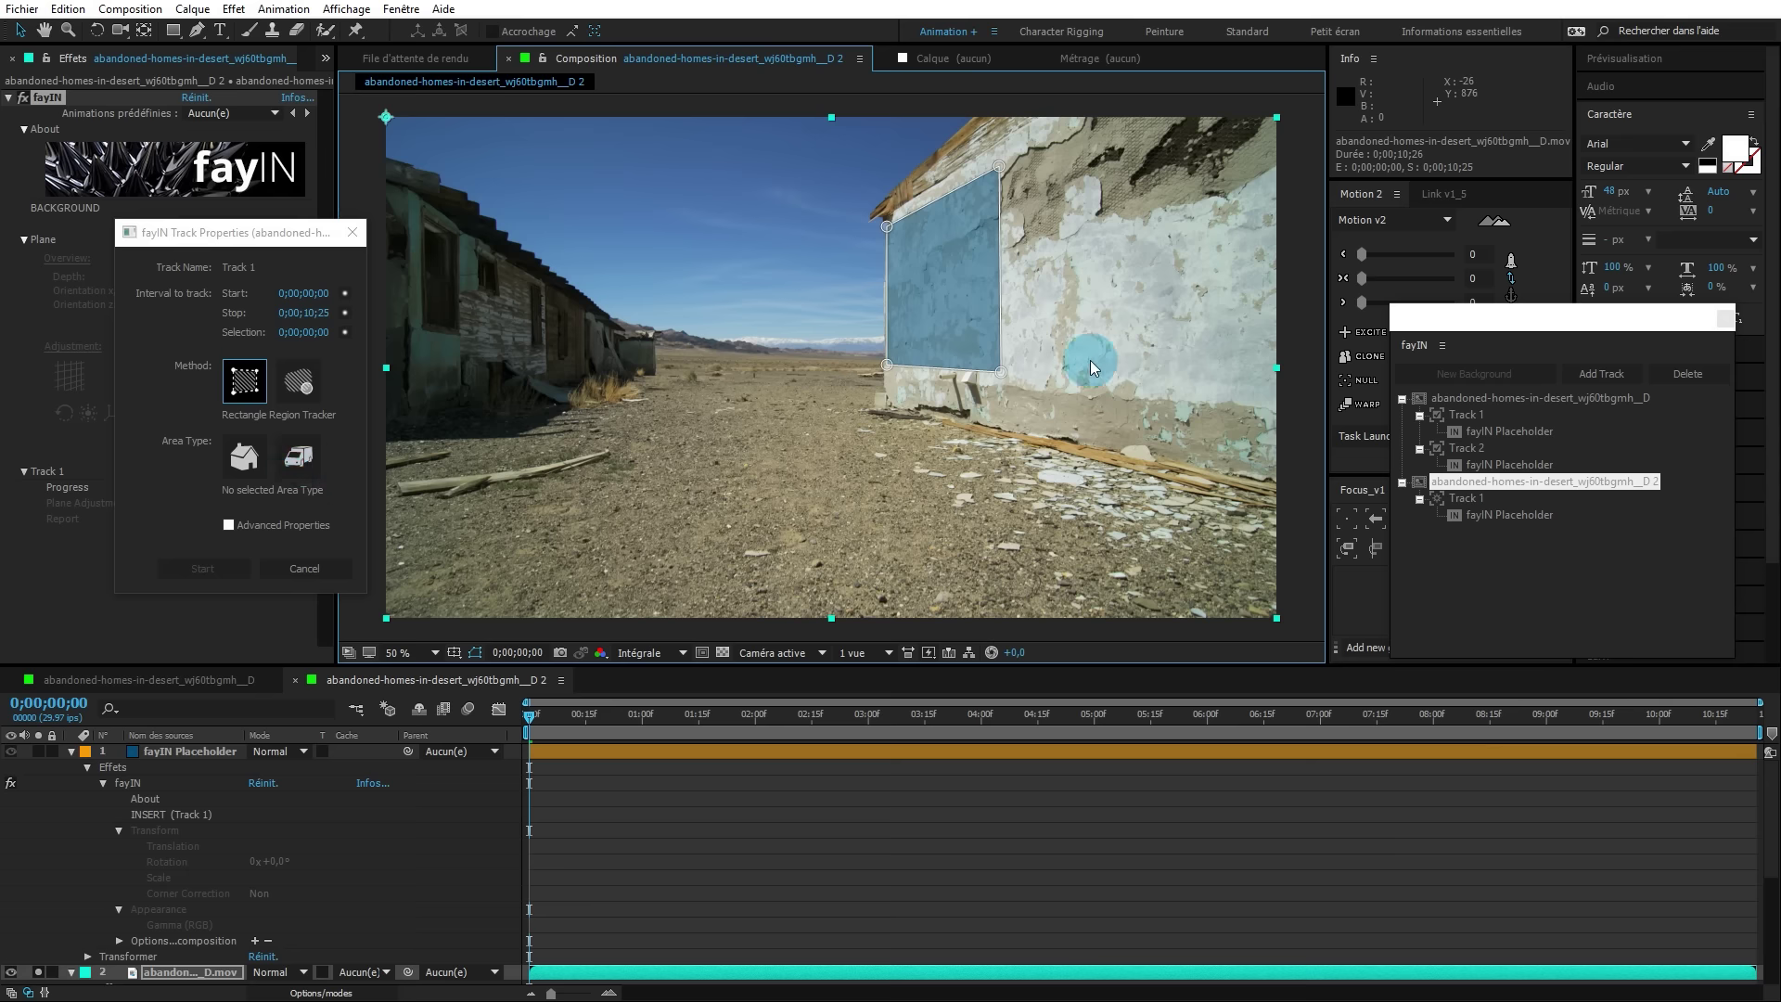
click(243, 457)
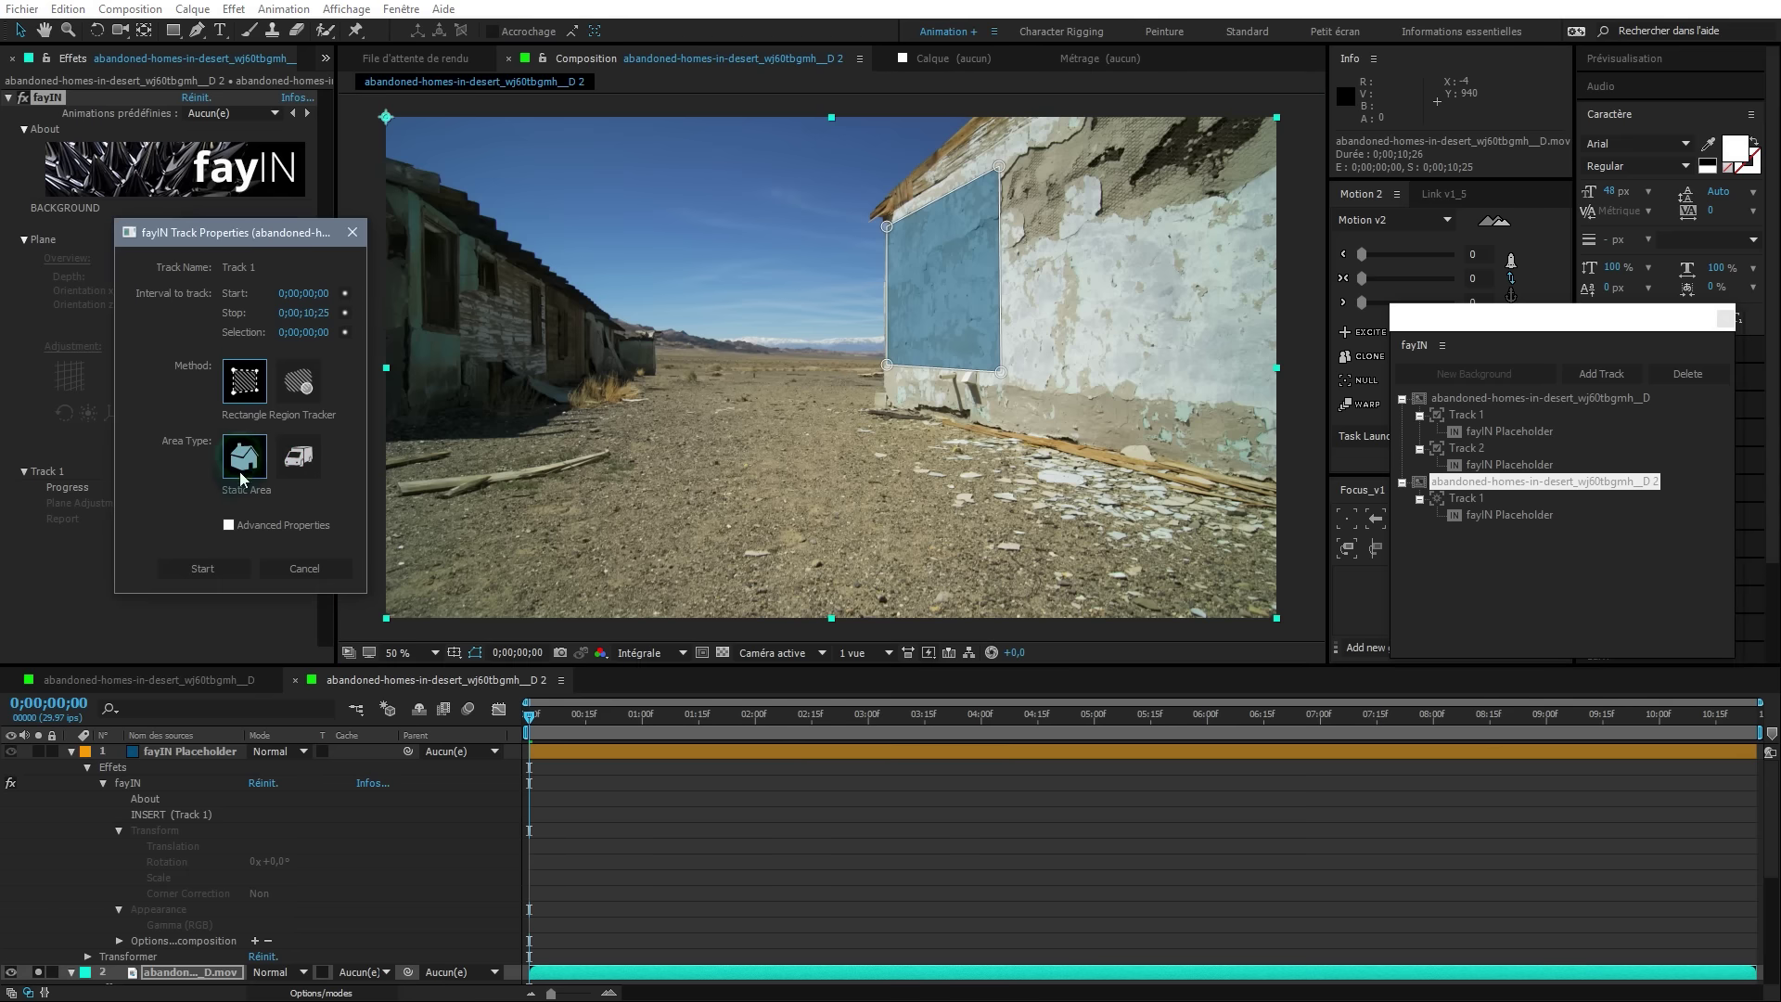
click(210, 567)
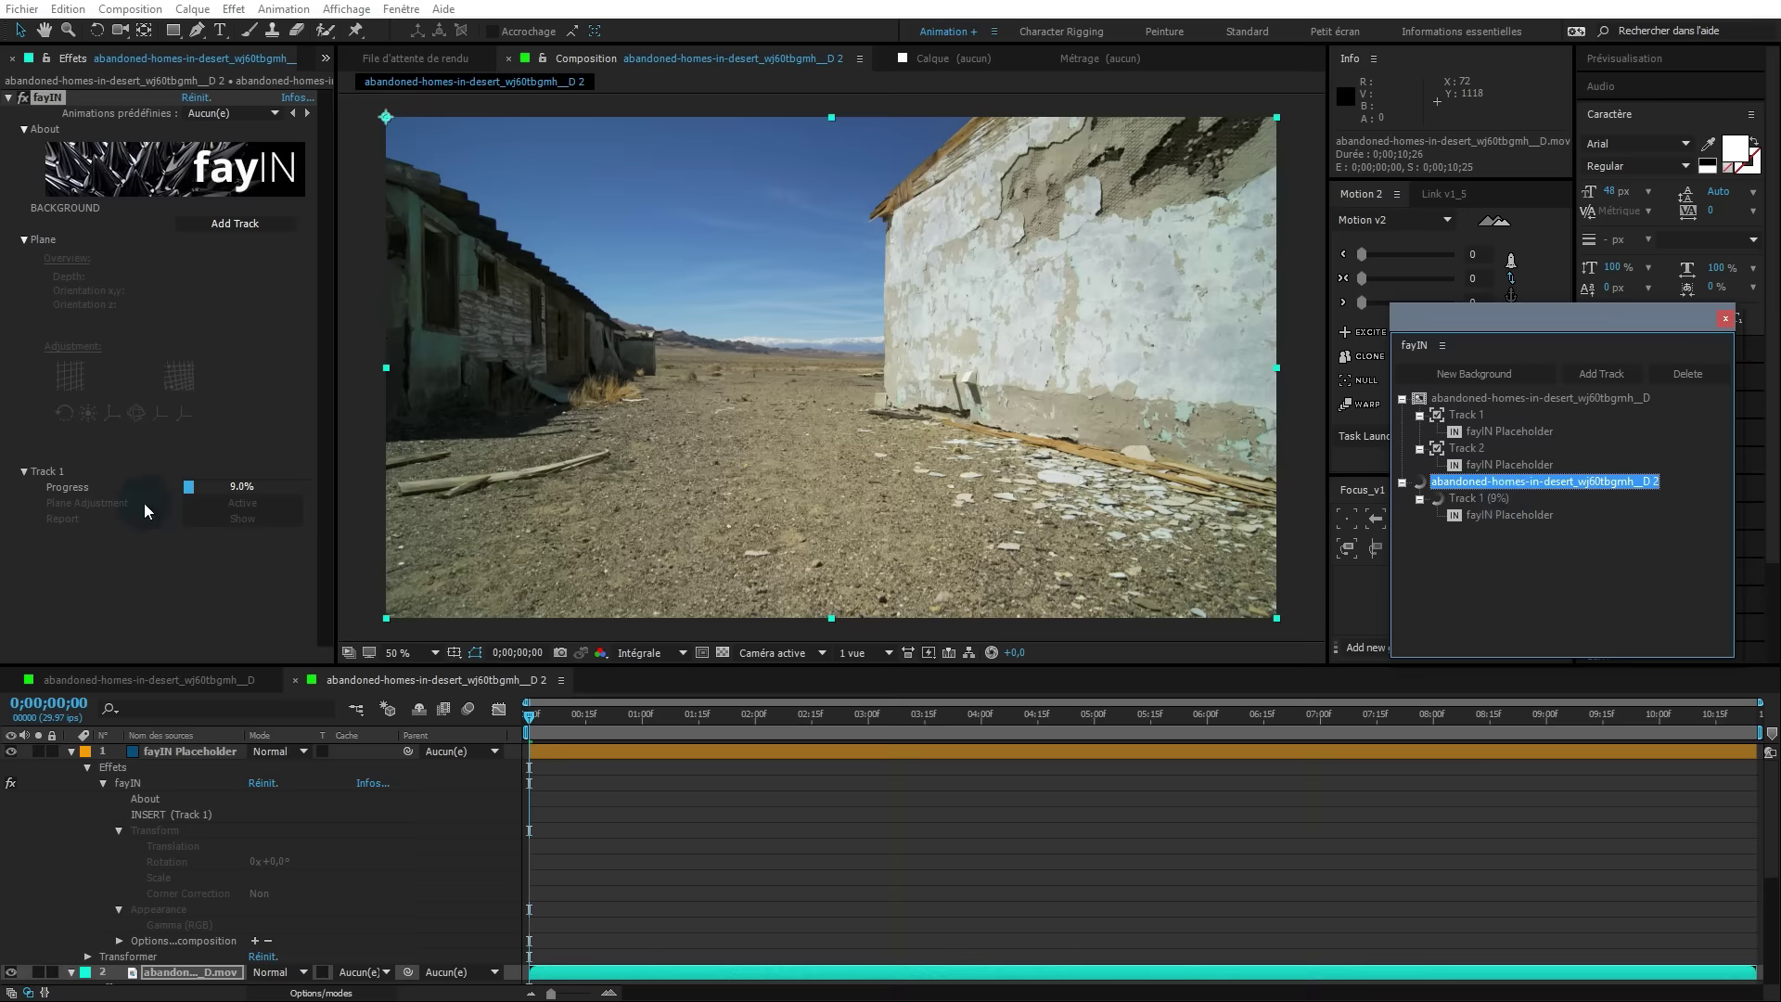
Dock the floating fayIN window beside the timeline and widen it slightly.
click(1414, 345)
drag(1416, 348, 1748, 797)
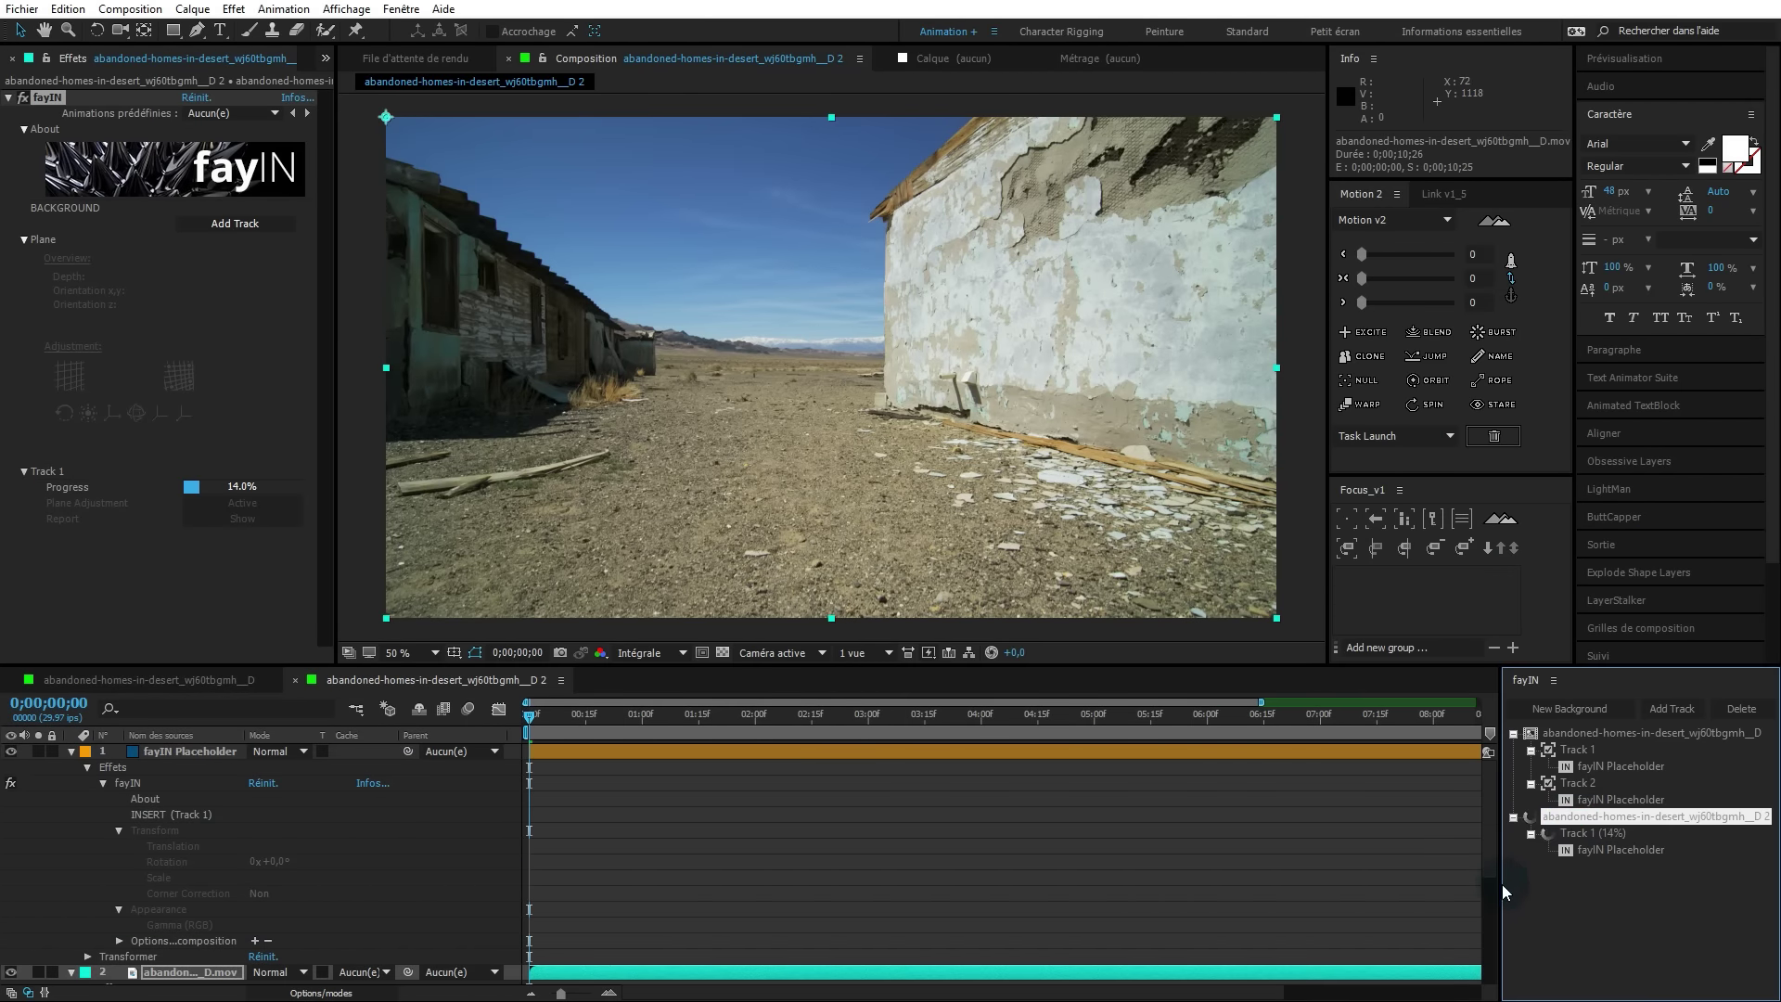
drag(1497, 889, 1480, 891)
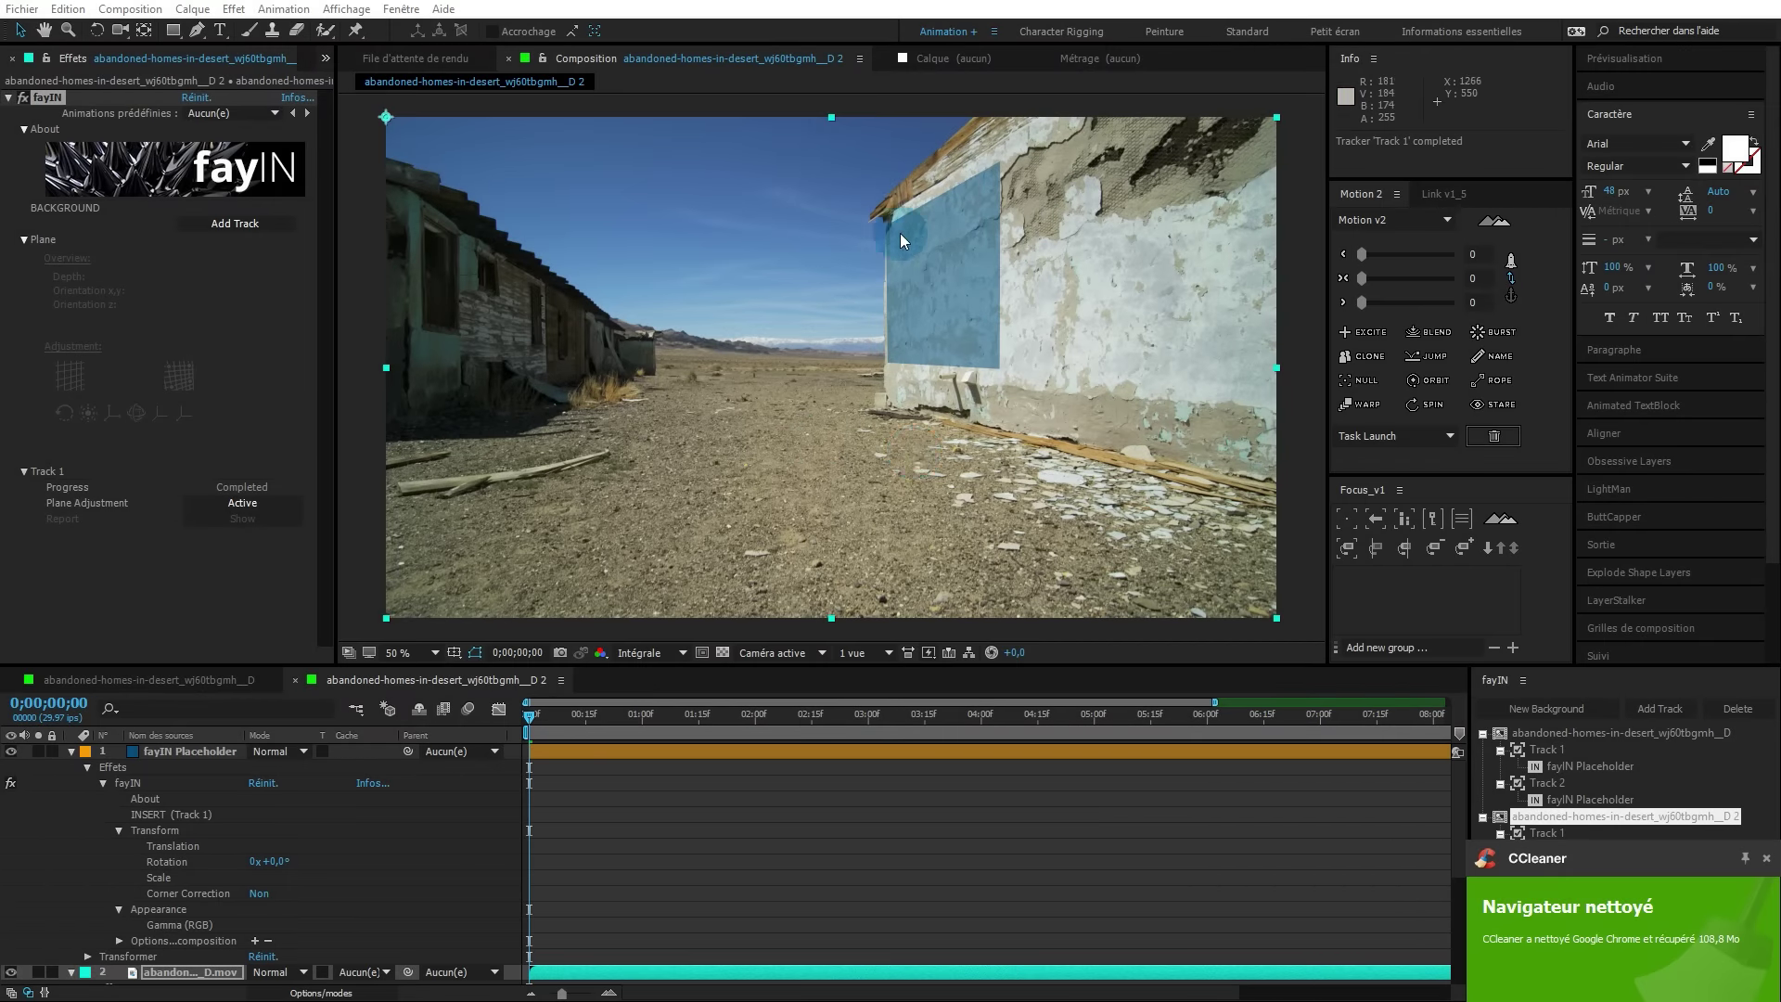
Dismiss the CCleaner notification, fit the whole composition in the timeline, and scrub to check the tracked wall region.
click(1766, 858)
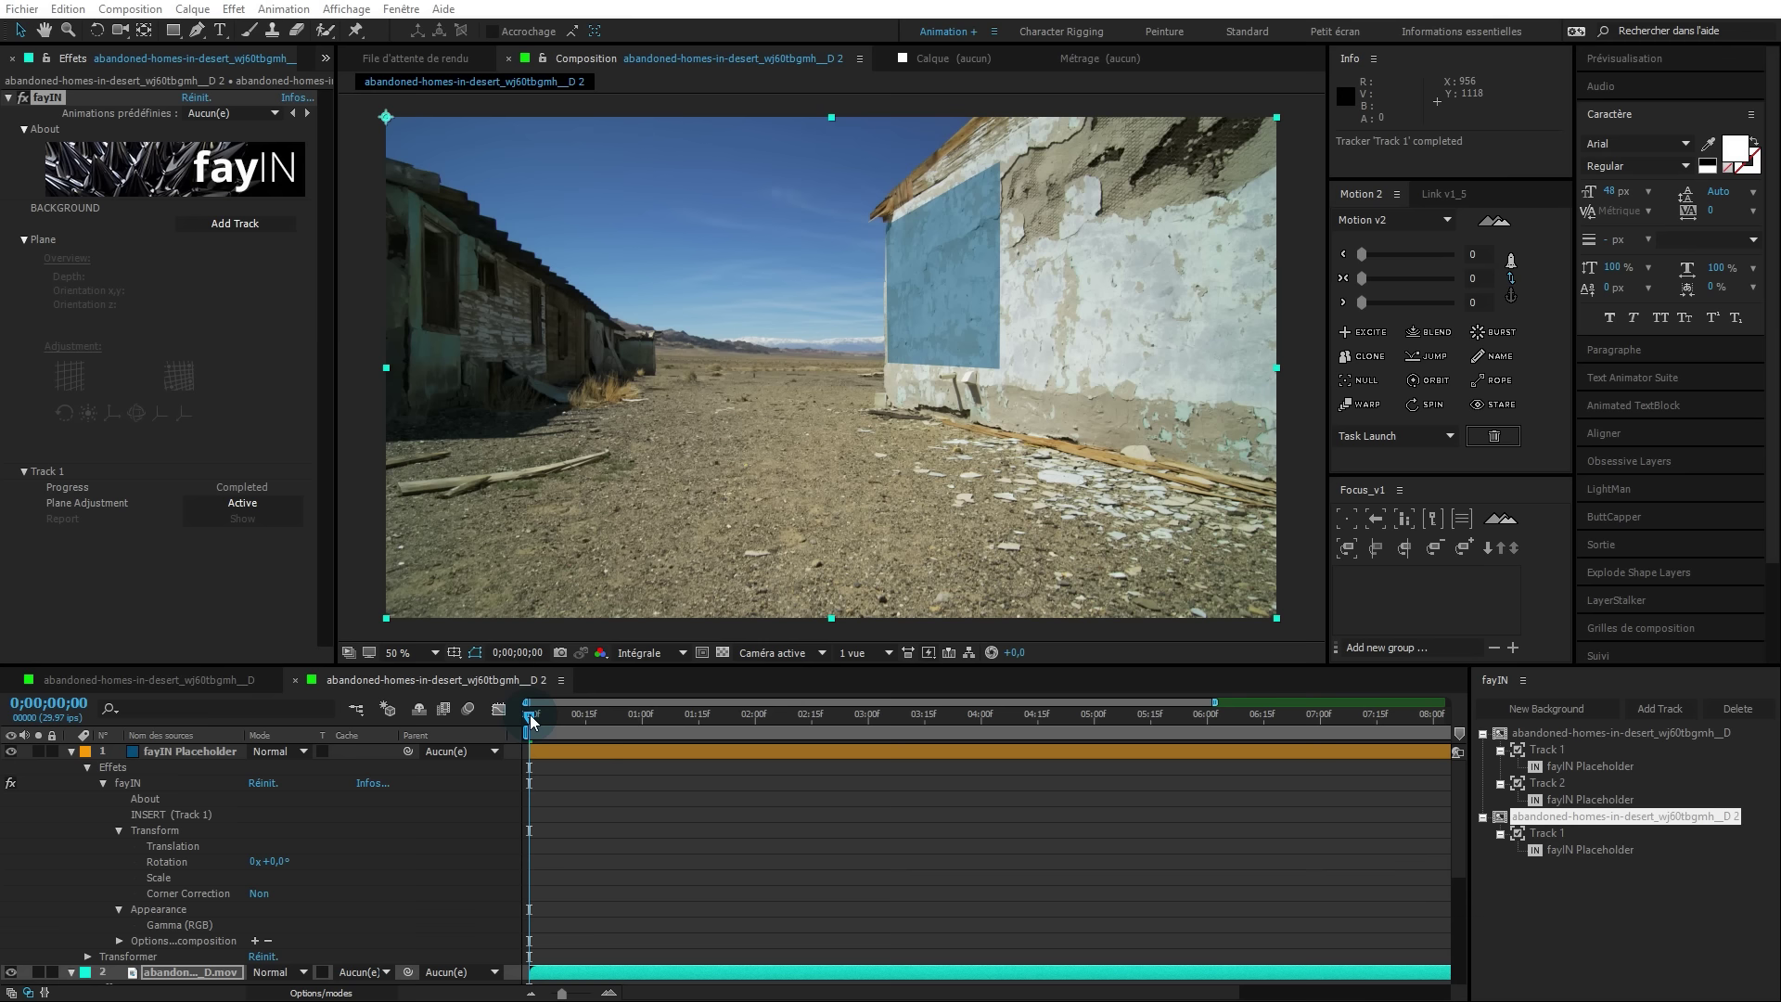
click(1215, 702)
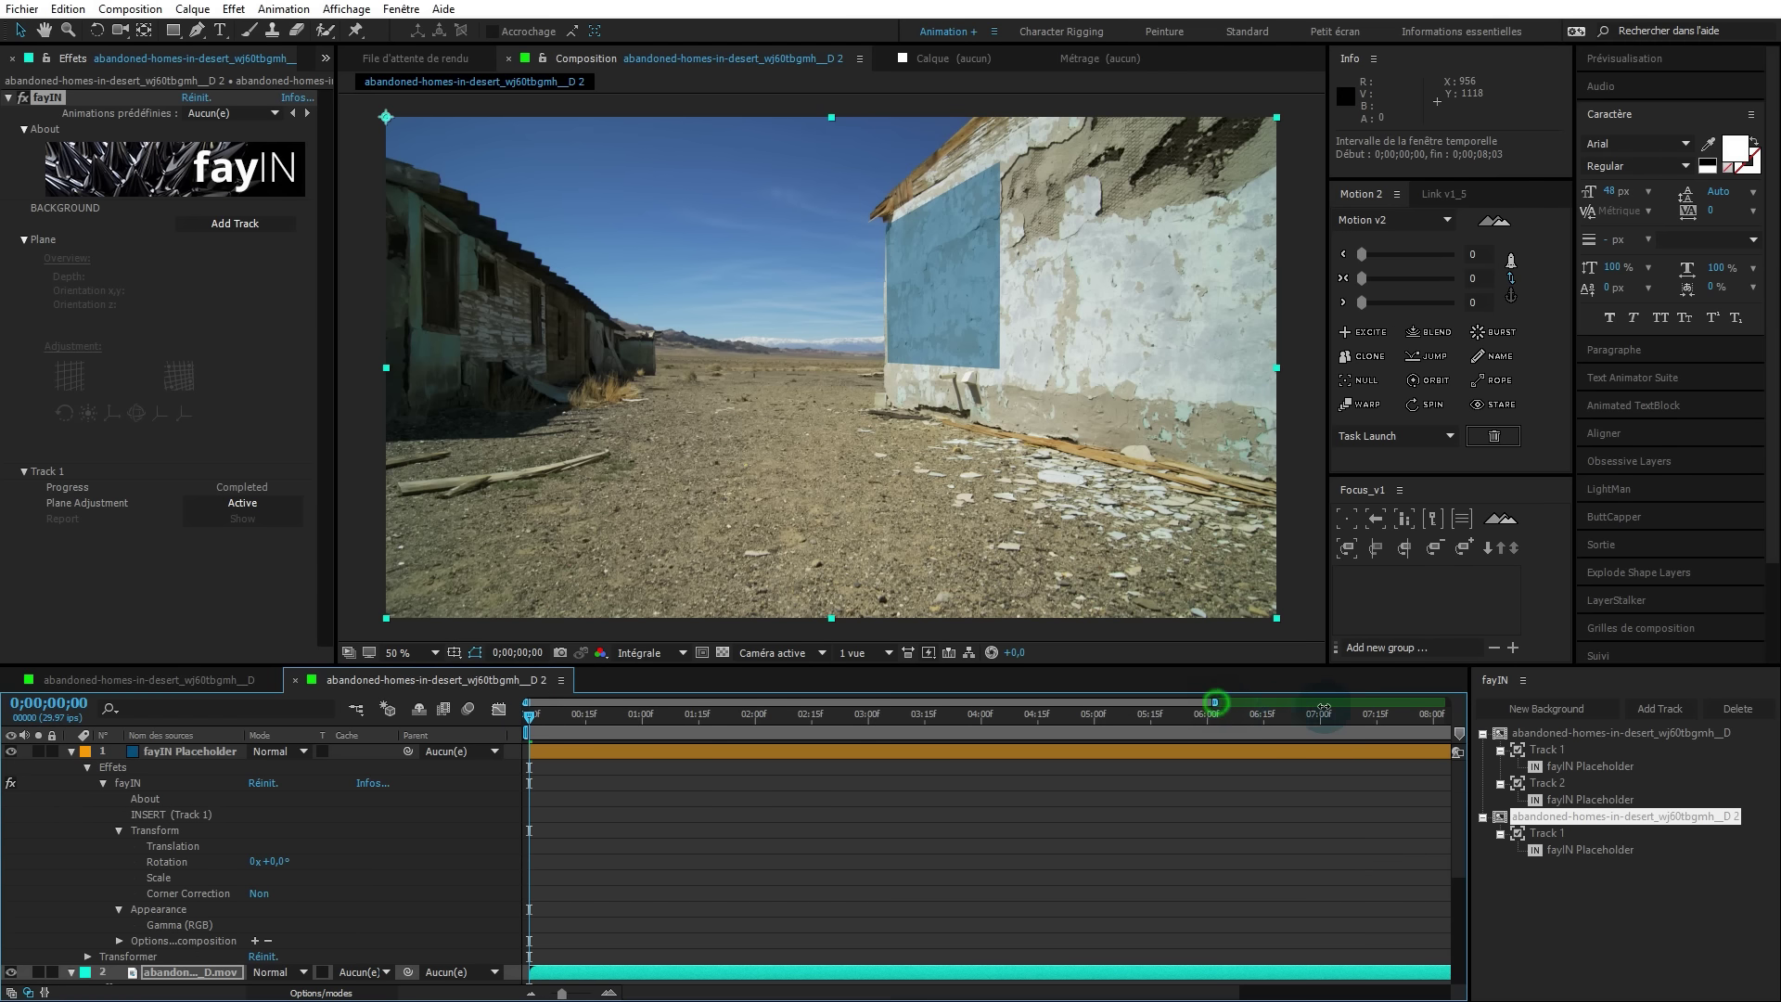
drag(1284, 706, 1447, 702)
drag(533, 725, 514, 796)
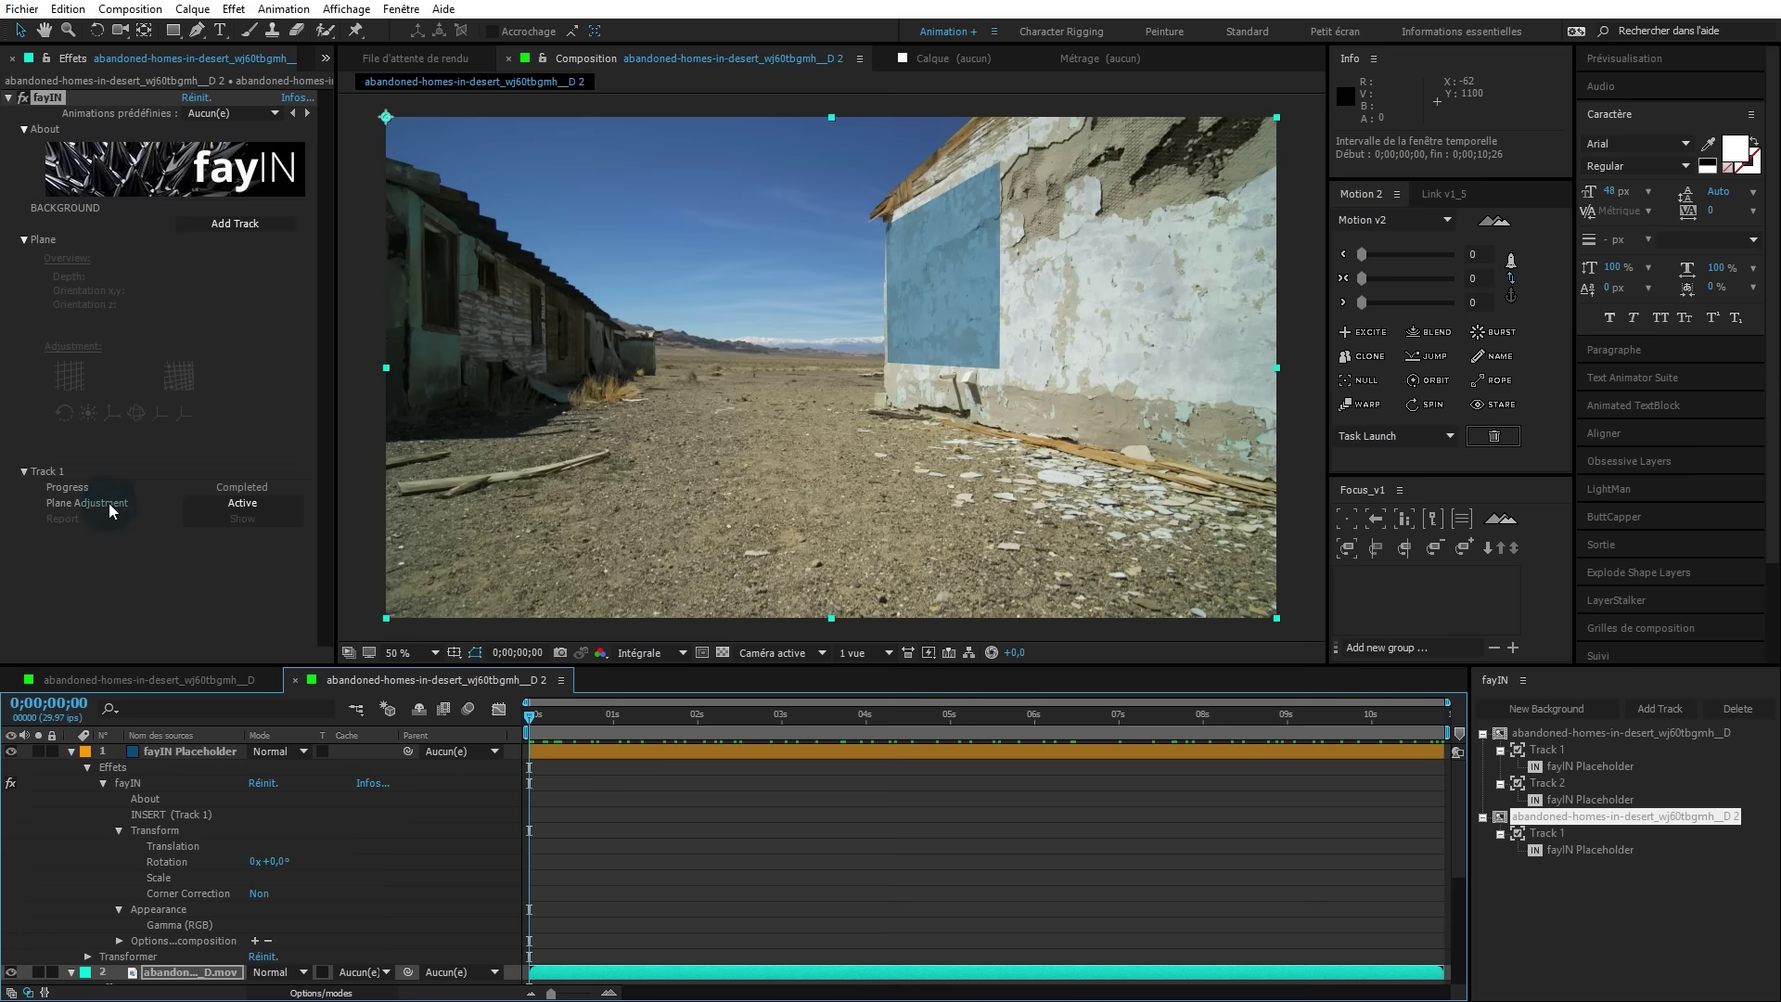
Activate Track 1's plane adjustment and extend the perspective grid along the white wall.
click(249, 505)
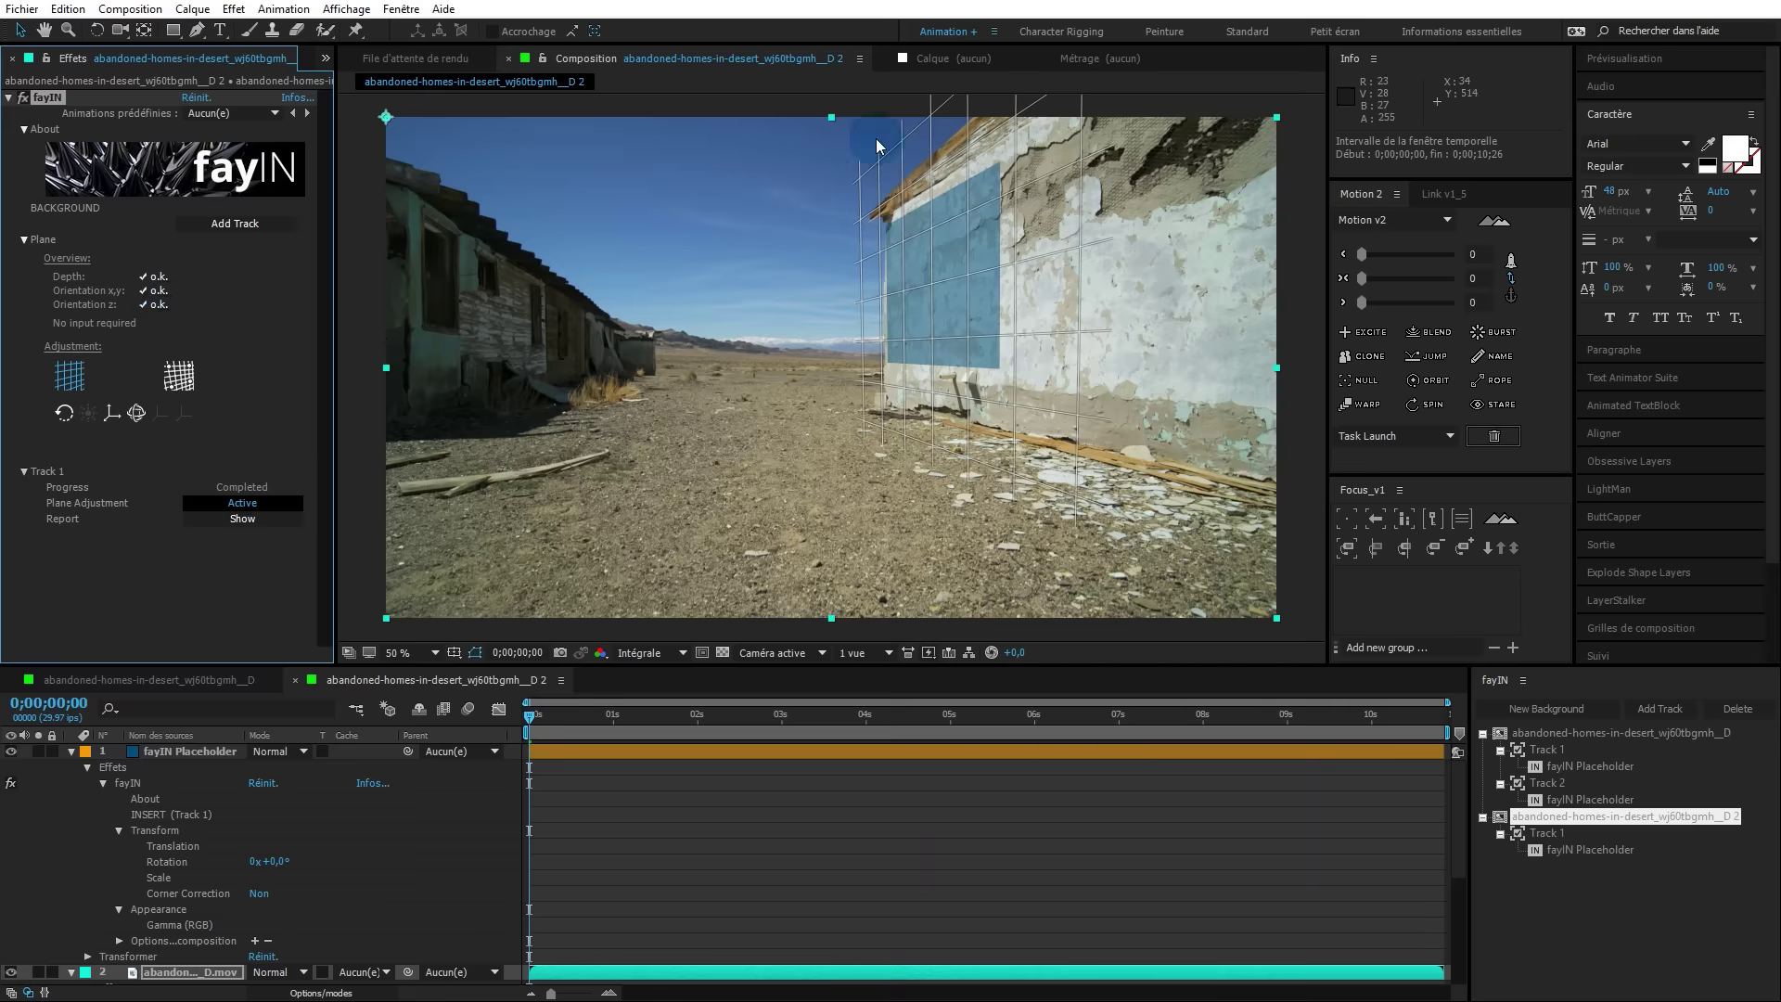
drag(1081, 353, 1244, 361)
mouse_move(944, 371)
mouse_down()
mouse_move(909, 289)
mouse_move(1226, 293)
mouse_move(810, 315)
mouse_move(1270, 327)
mouse_move(790, 343)
mouse_move(709, 314)
mouse_move(694, 281)
mouse_move(757, 243)
mouse_move(878, 326)
mouse_move(931, 298)
mouse_move(993, 325)
mouse_up()
Move the new composition's Track 1 placeholder on the wall to a translation of about 0.0068, -0.0113, and show its layer's fayIN controls.
click(1589, 850)
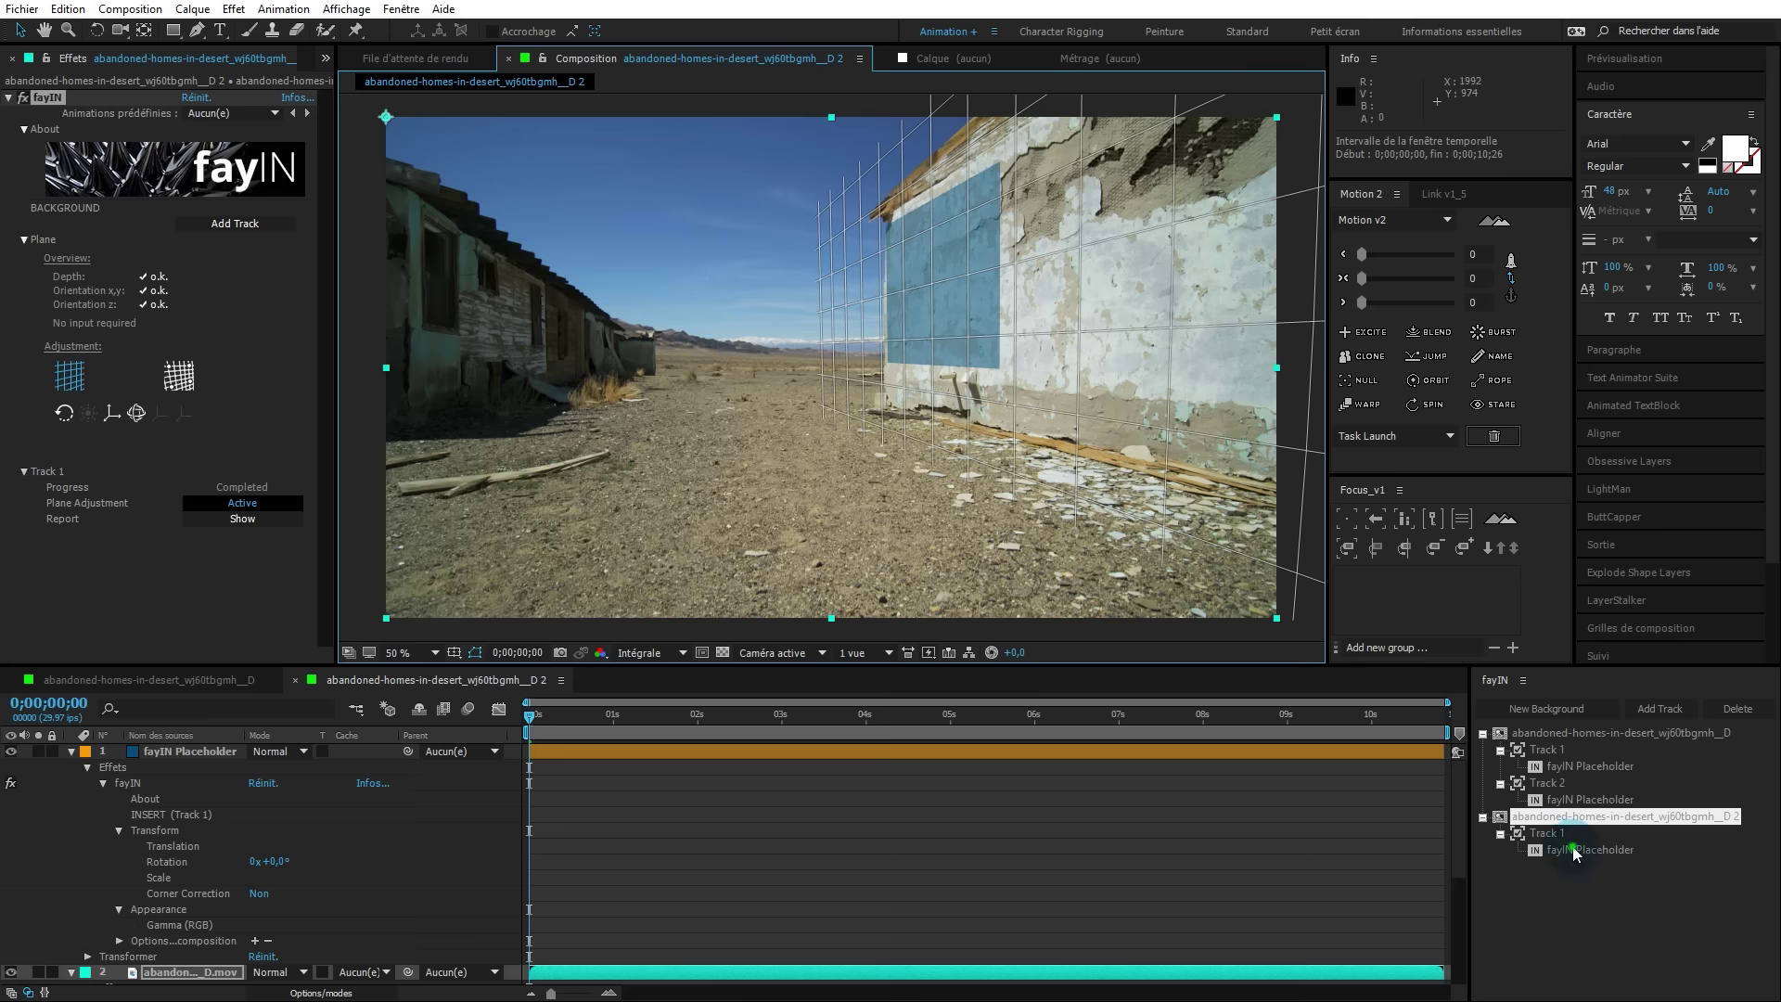
click(1099, 510)
drag(1099, 510, 954, 318)
drag(751, 716, 482, 718)
click(473, 556)
click(174, 753)
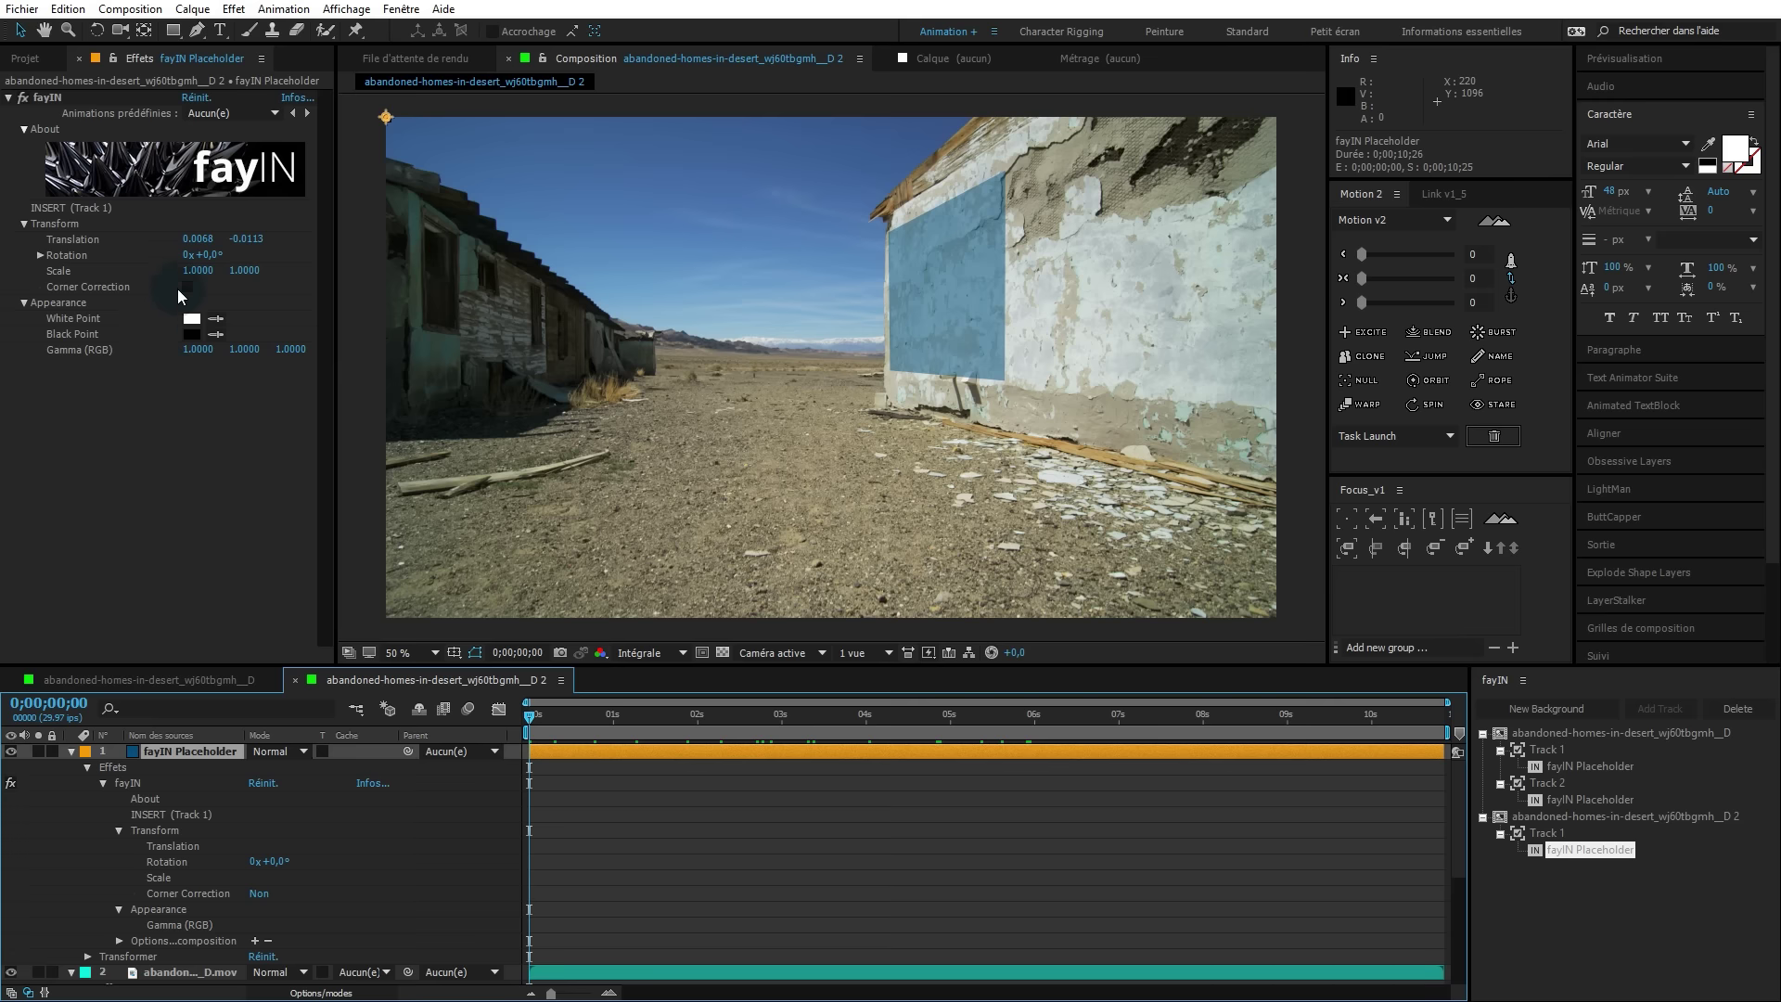
Select the background footage layer and deactivate Track 1's plane adjustment.
click(181, 974)
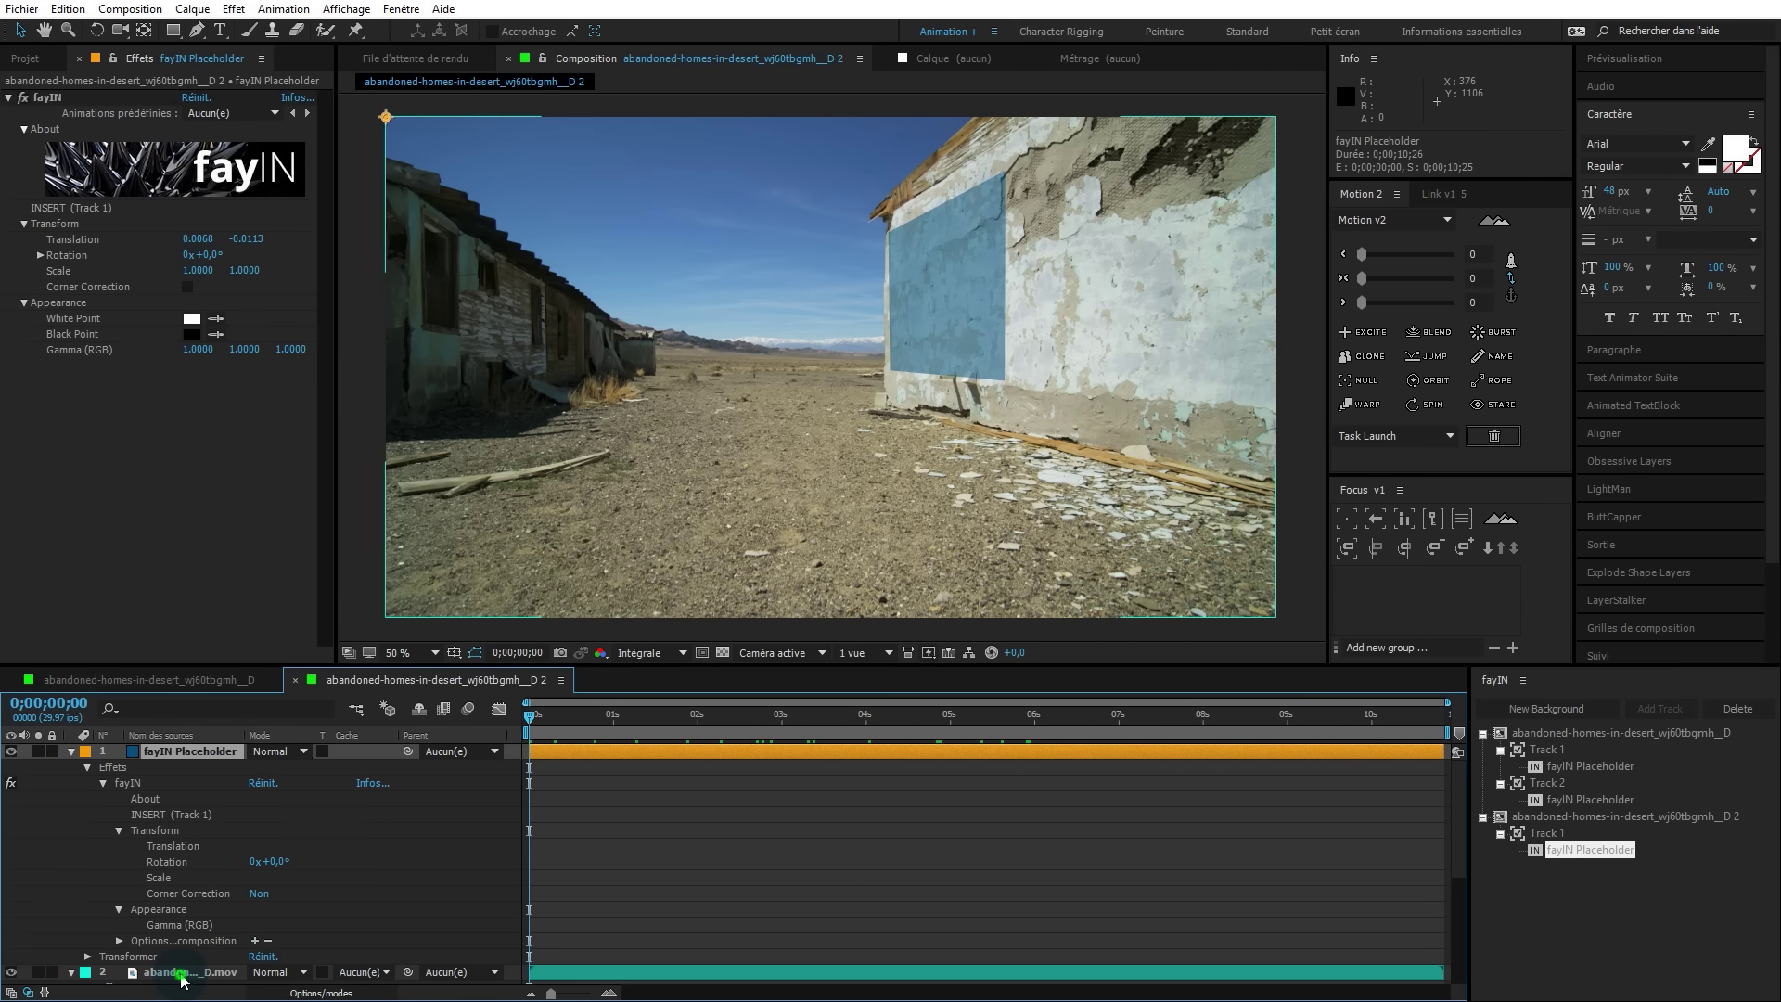
click(181, 974)
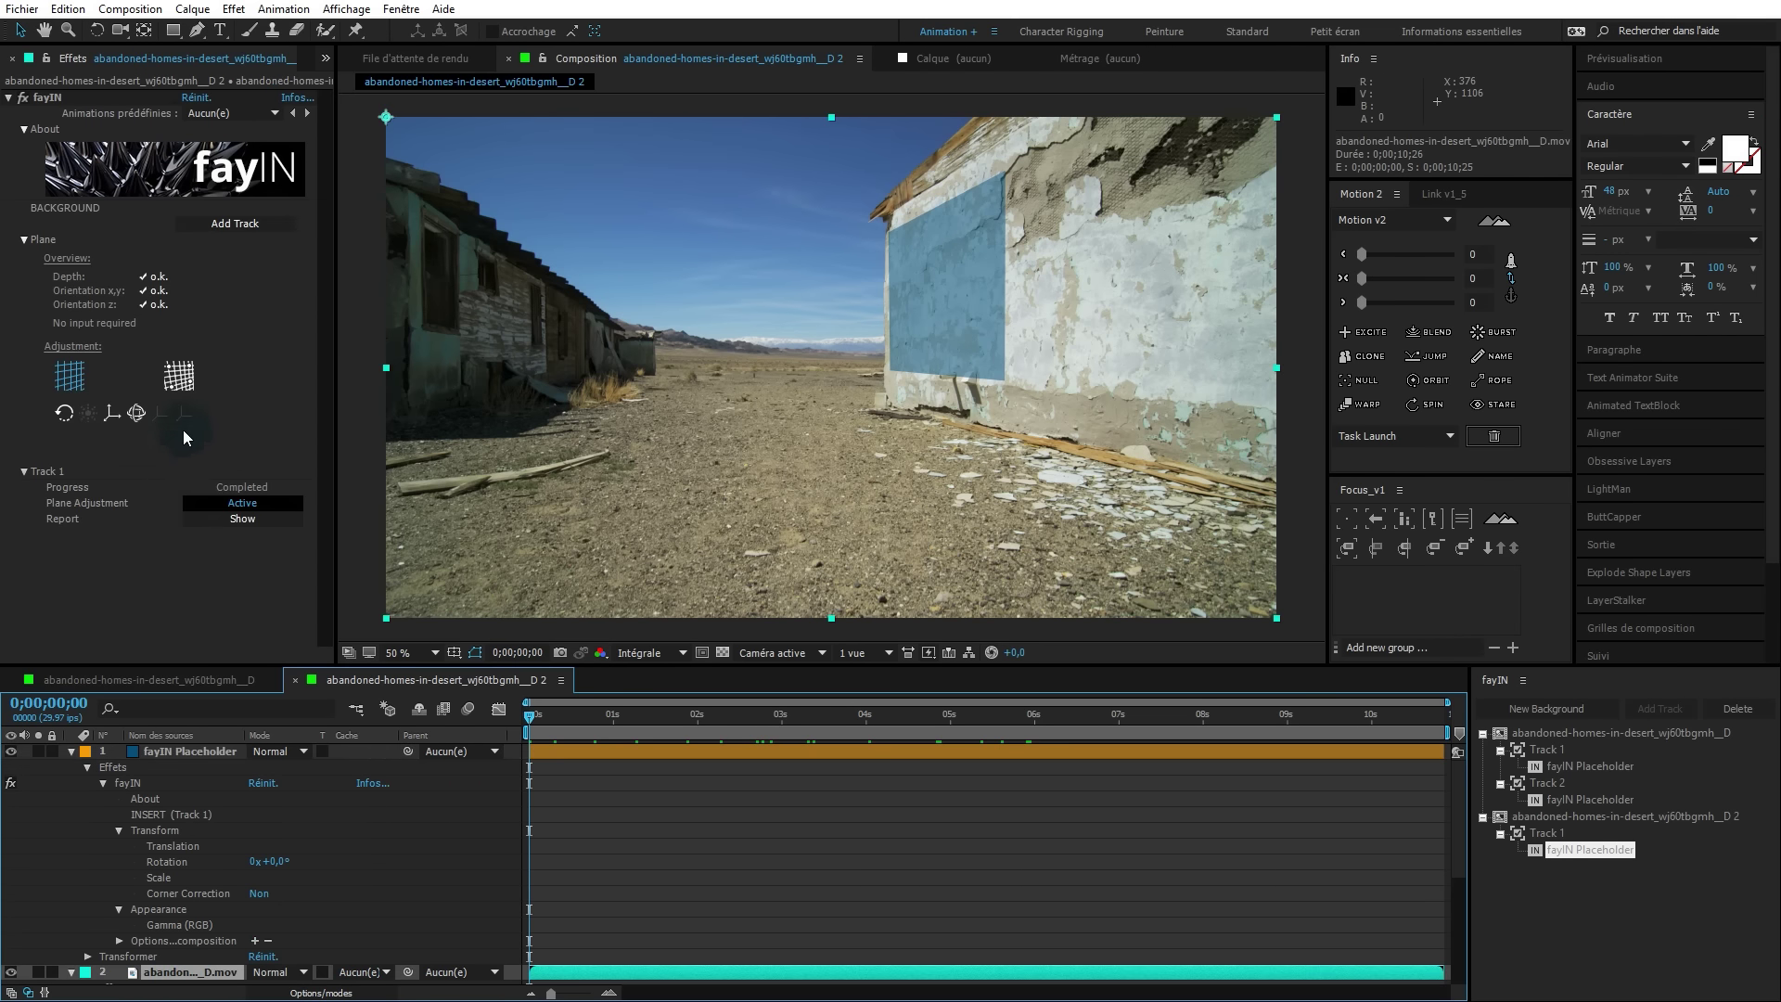
click(242, 504)
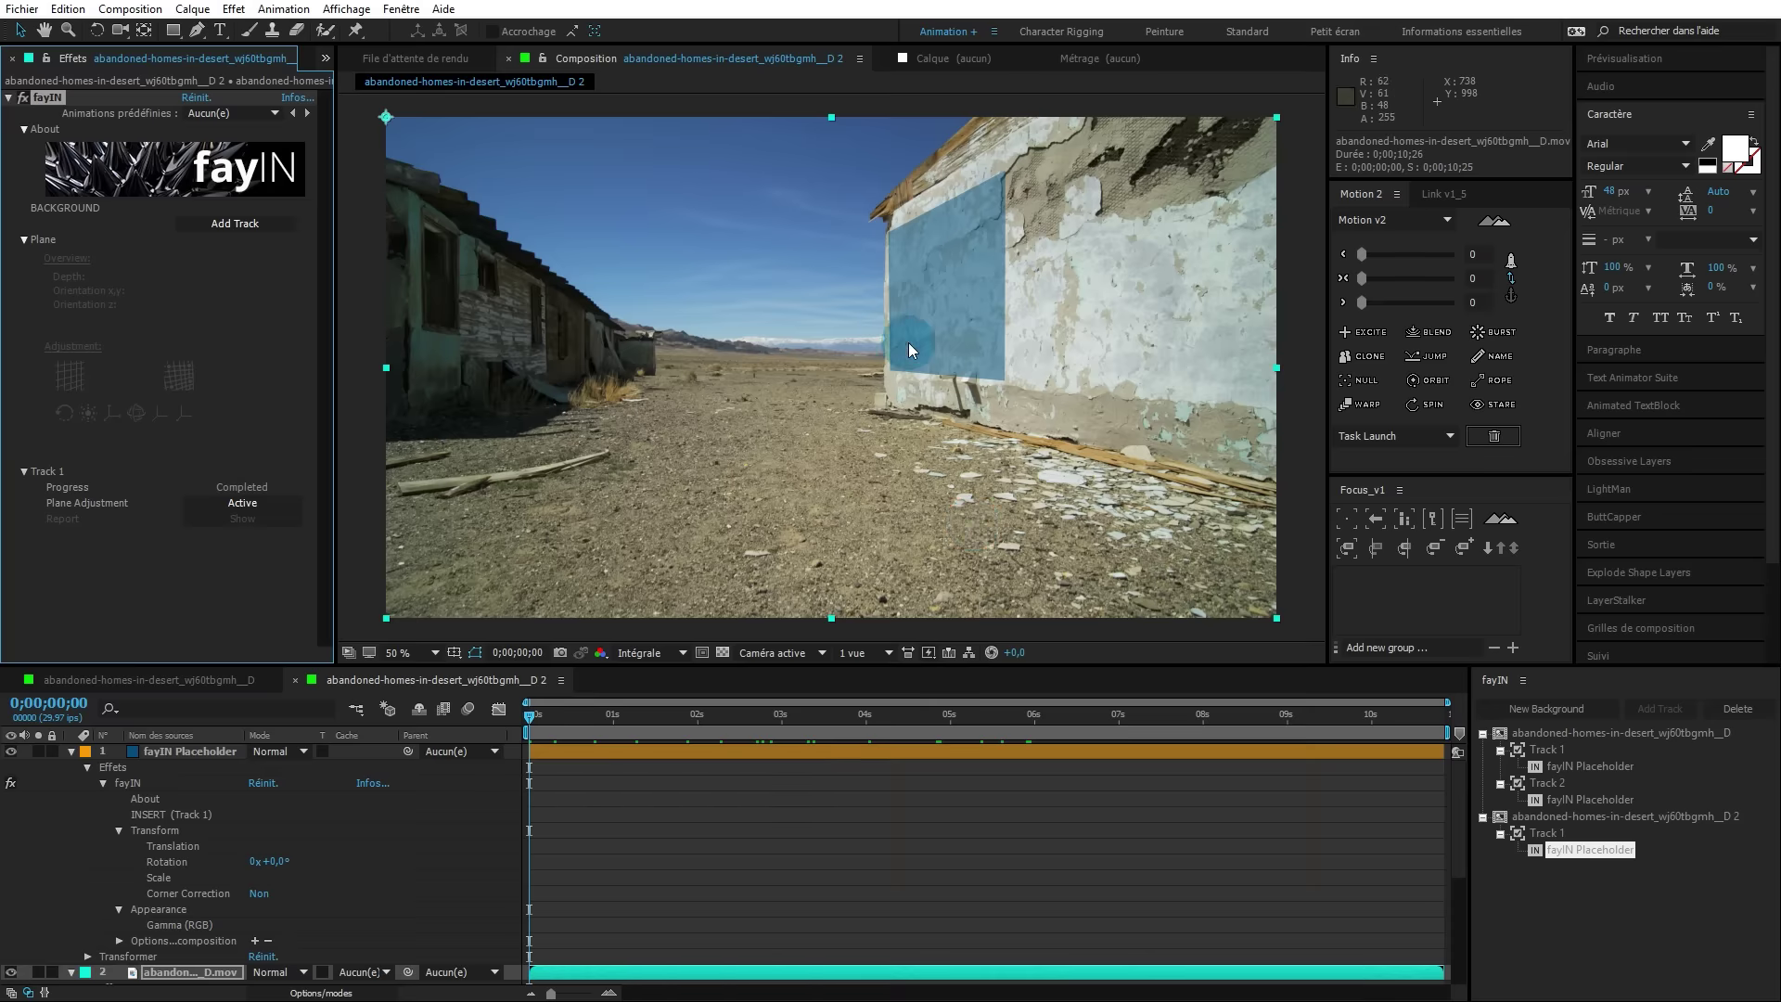
Exchange Track 1's placeholder in the second composition for the Graffiti footage, adjusting the insert's ratio to the new content, and scrub to check.
click(1589, 849)
right_click(1590, 850)
mouse_move(1650, 864)
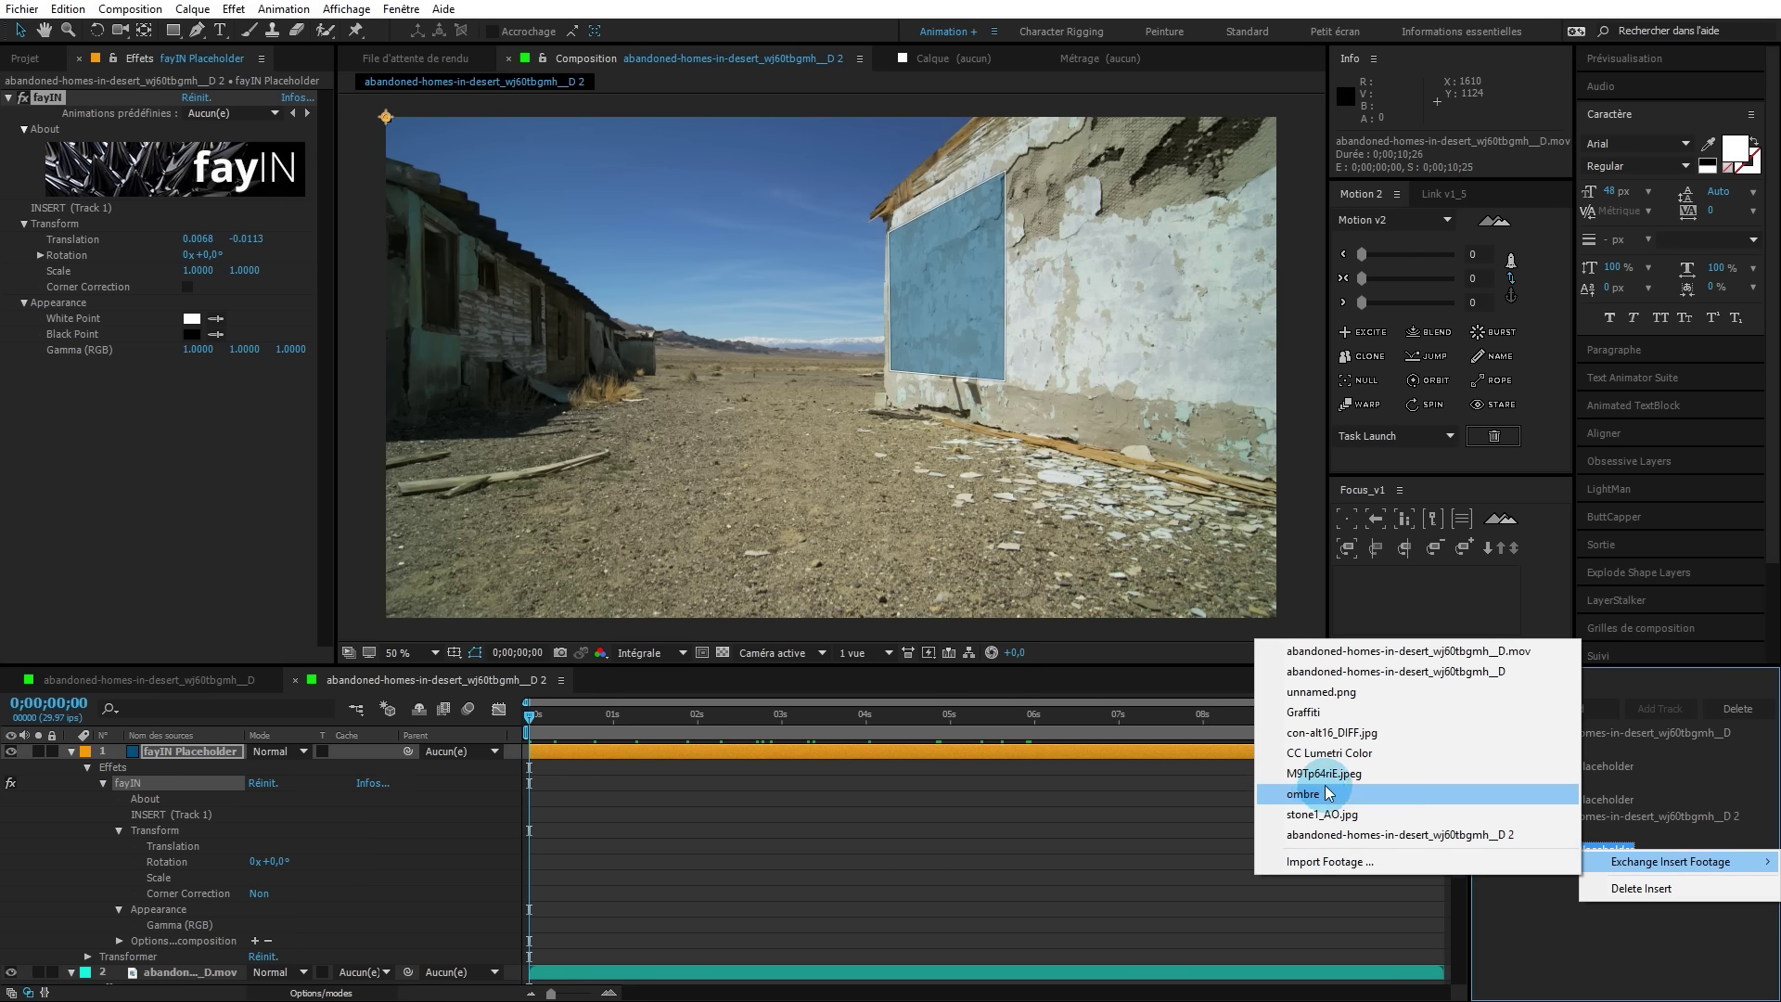
click(1333, 714)
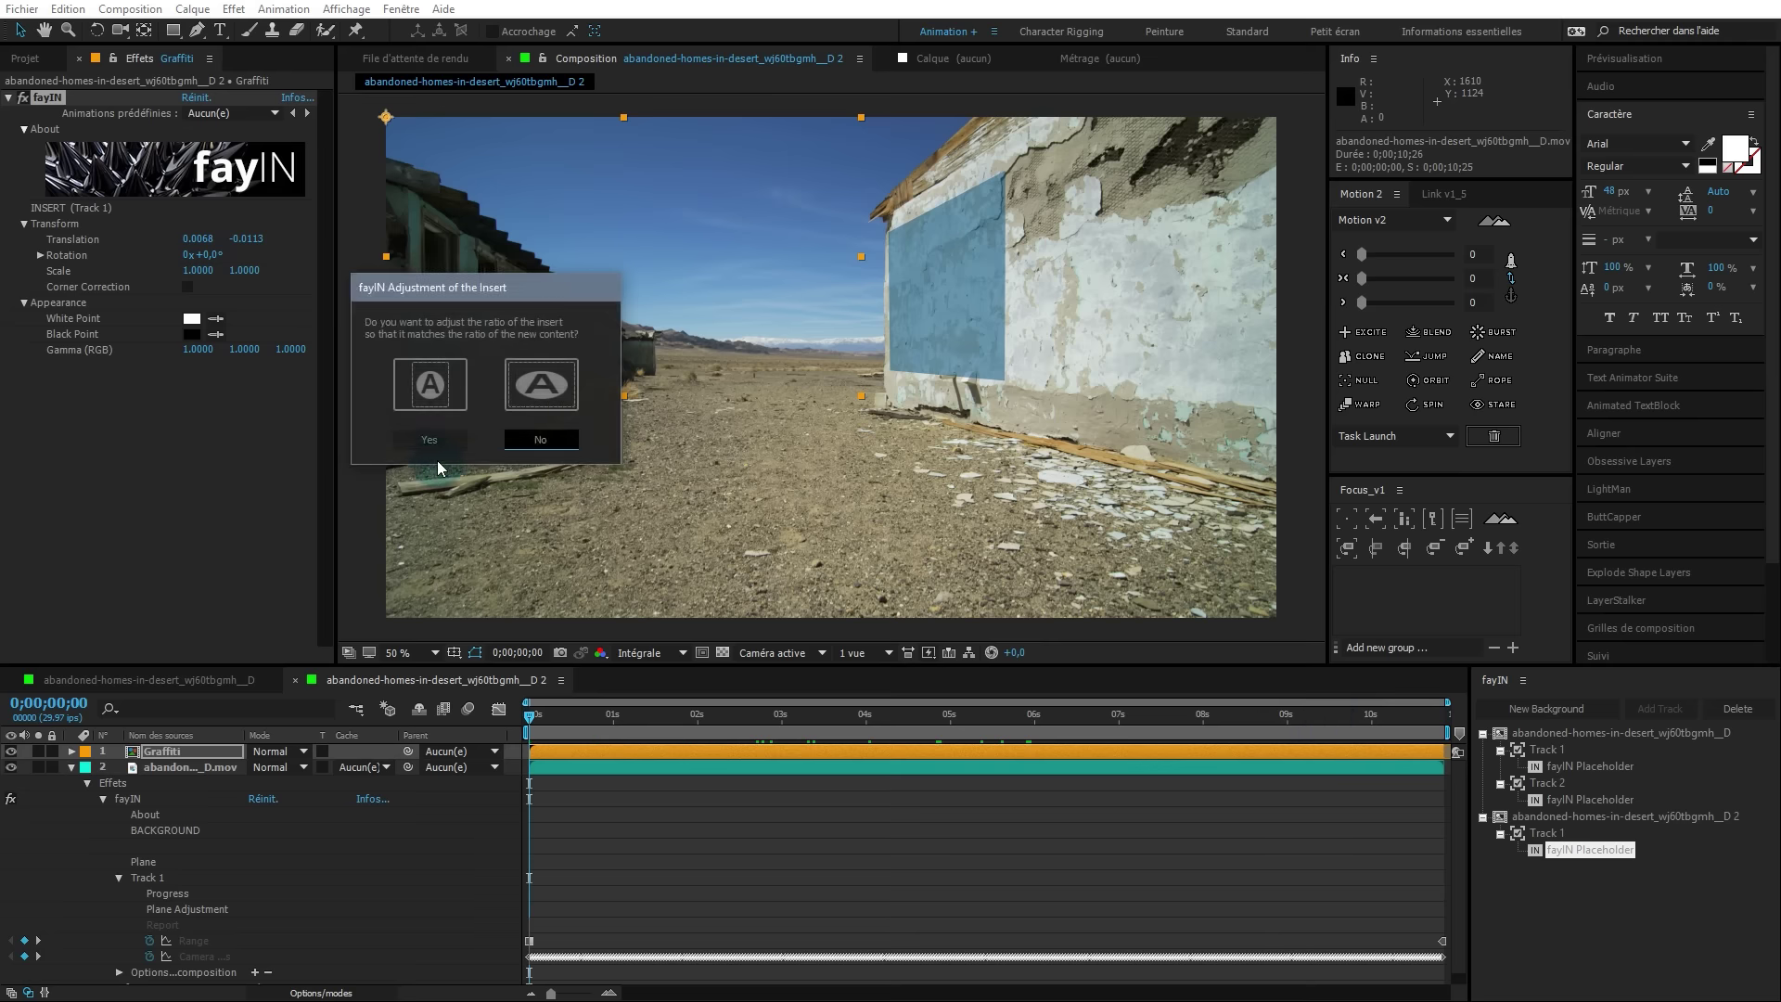
click(430, 439)
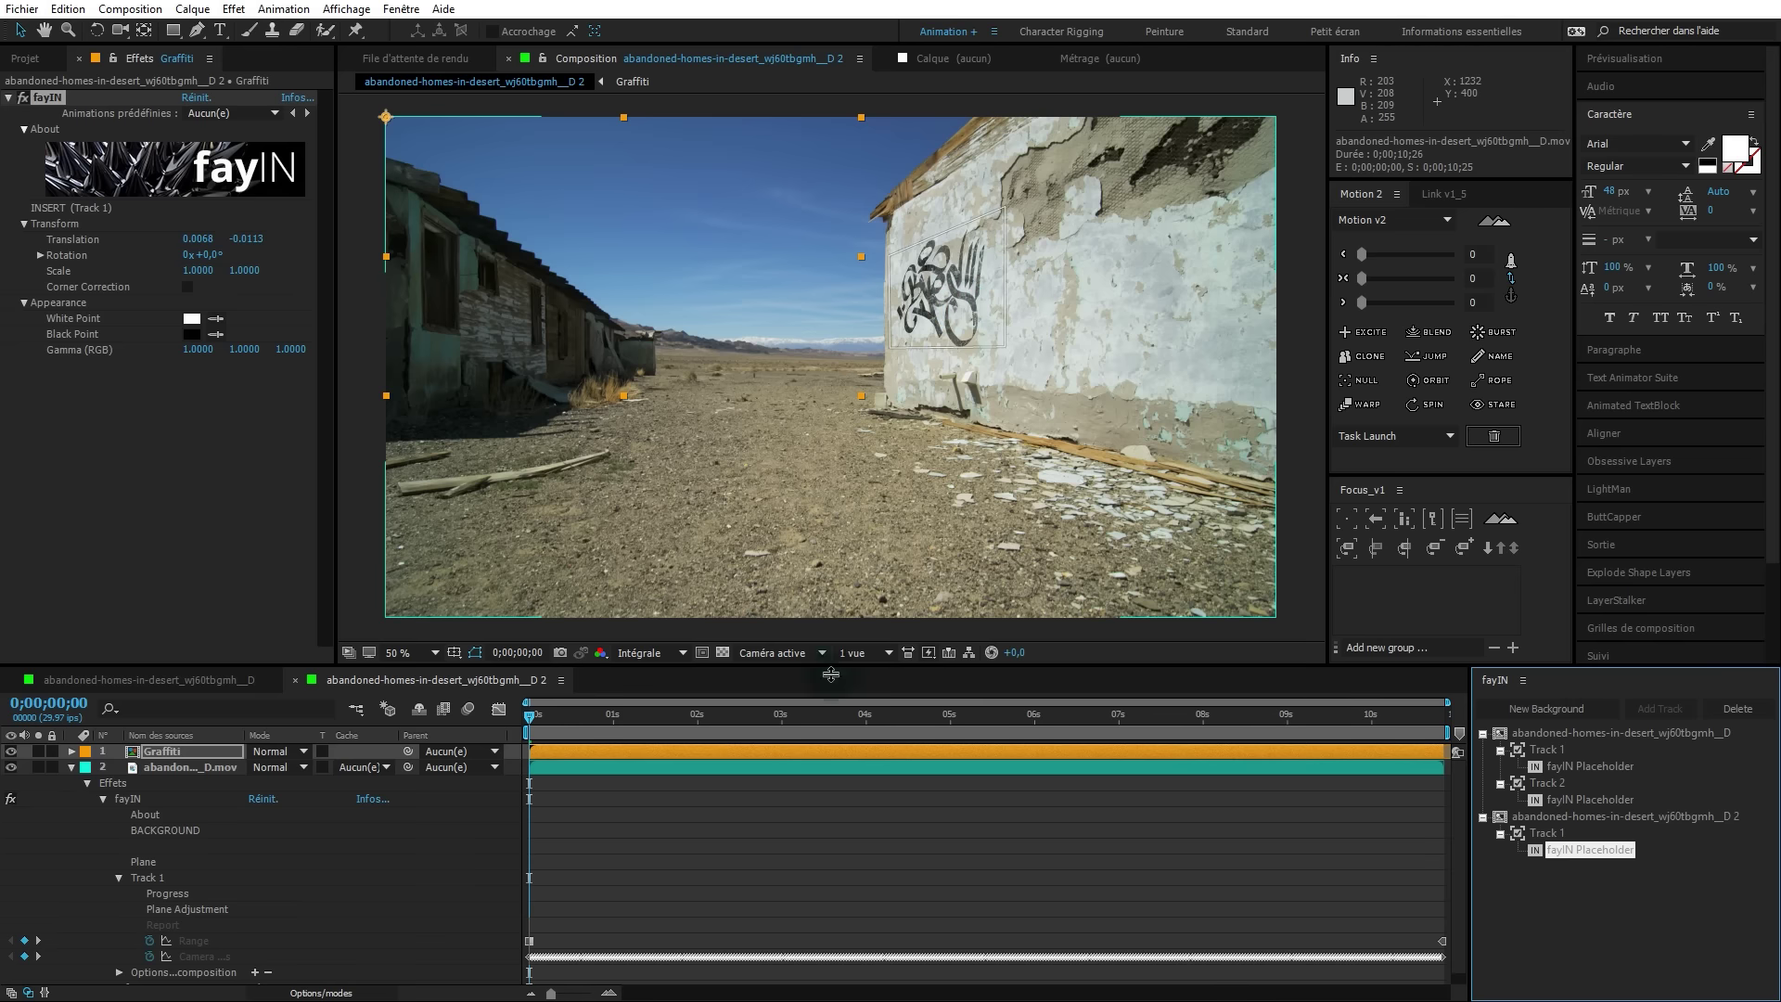
click(537, 728)
drag(530, 728, 488, 781)
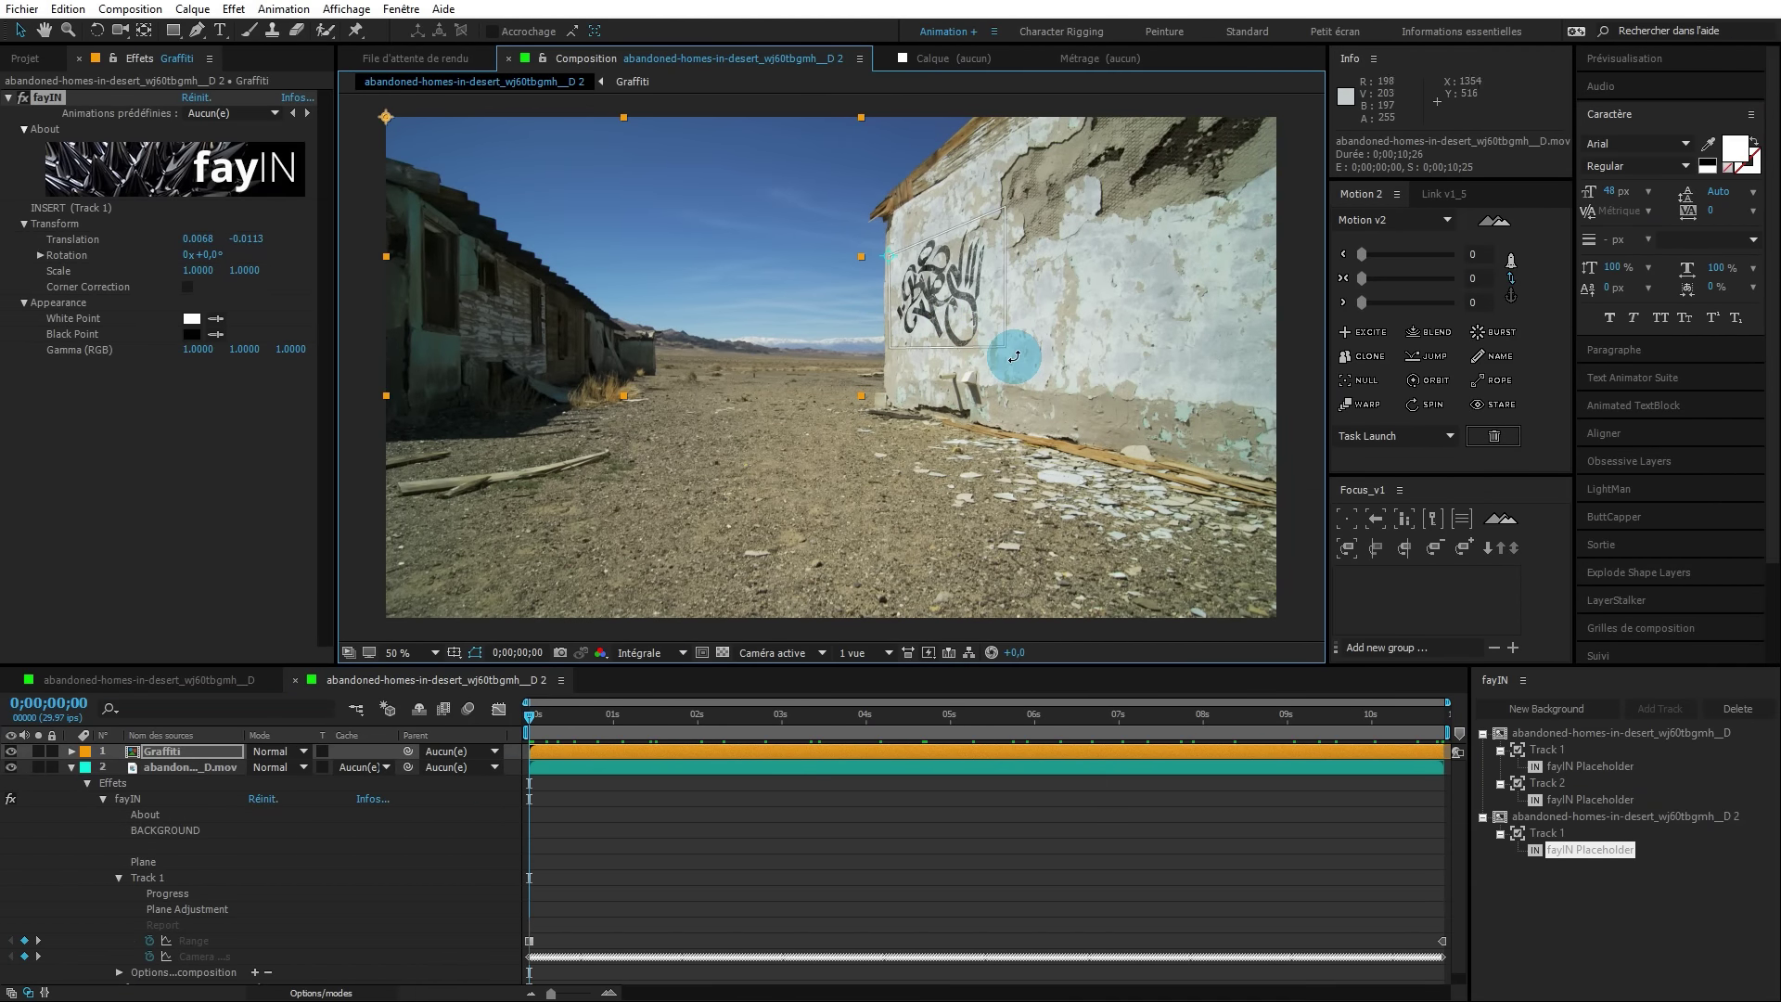
Enlarge the graffiti insert to scale 0.3013, rotate it 0.6°, and place it on the wall at translation 0.0297, 0.0052.
drag(1002, 348, 1067, 384)
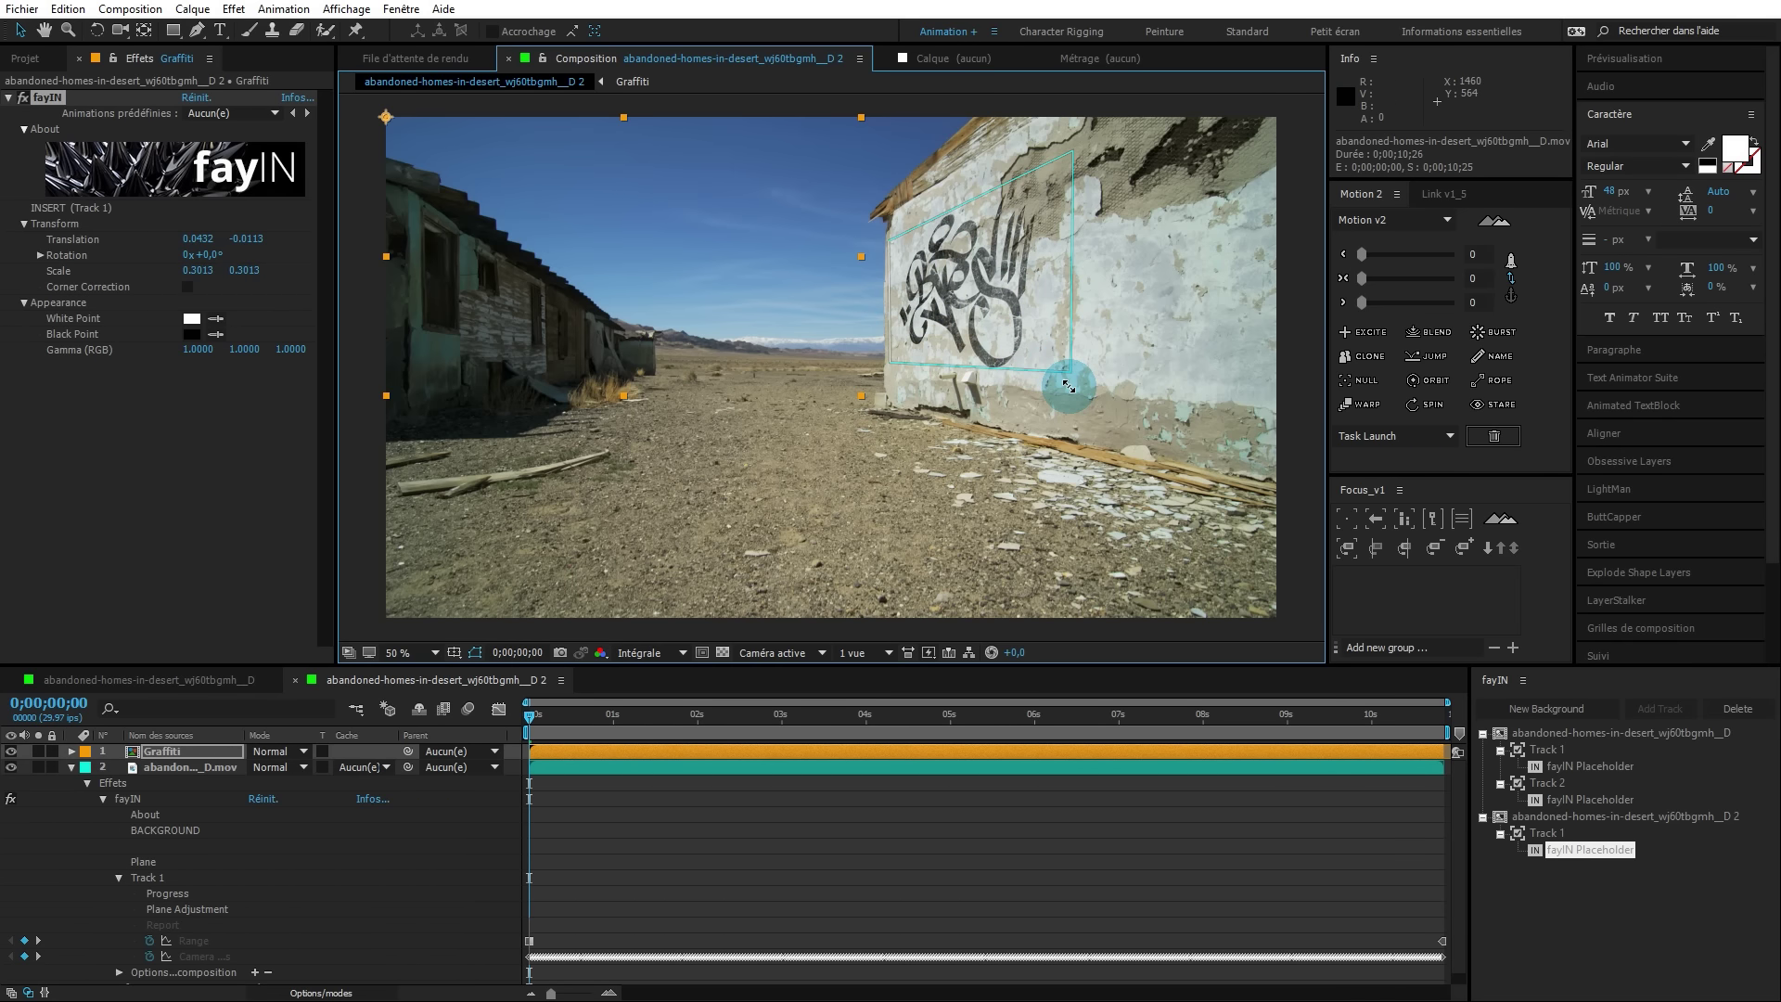
mouse_move(993, 328)
mouse_down()
mouse_move(990, 311)
mouse_move(1020, 341)
mouse_move(998, 322)
mouse_up()
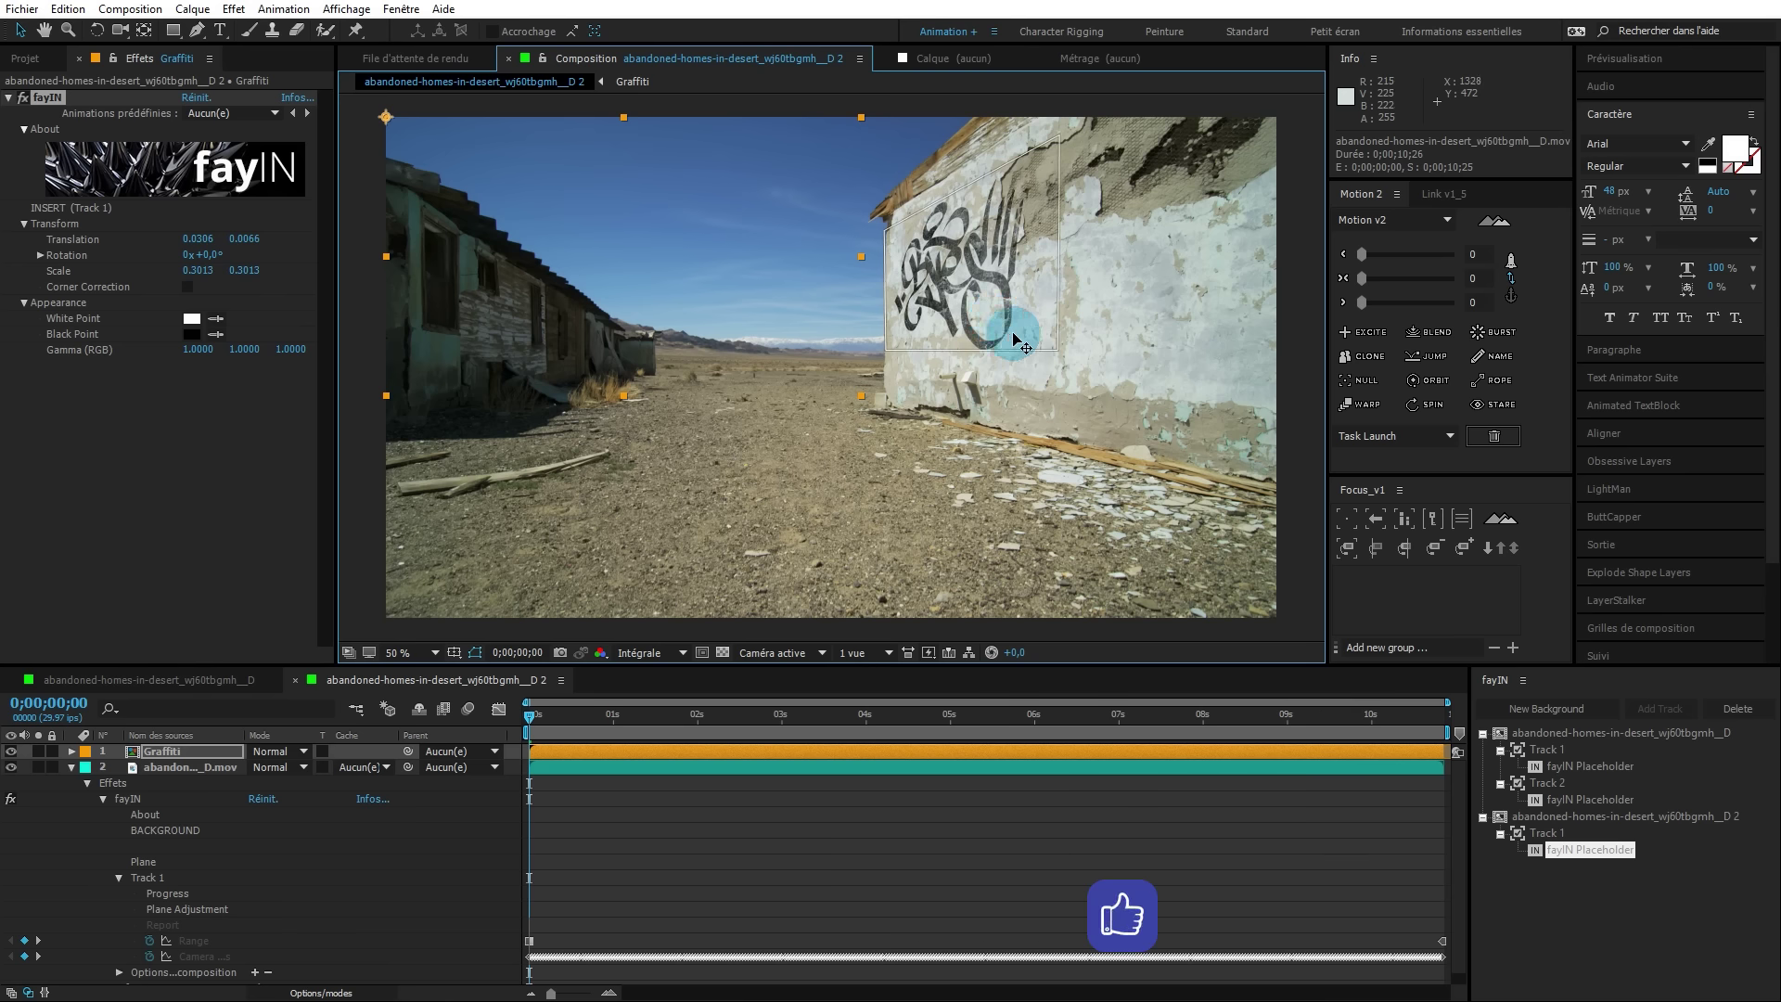
drag(1065, 353, 1104, 369)
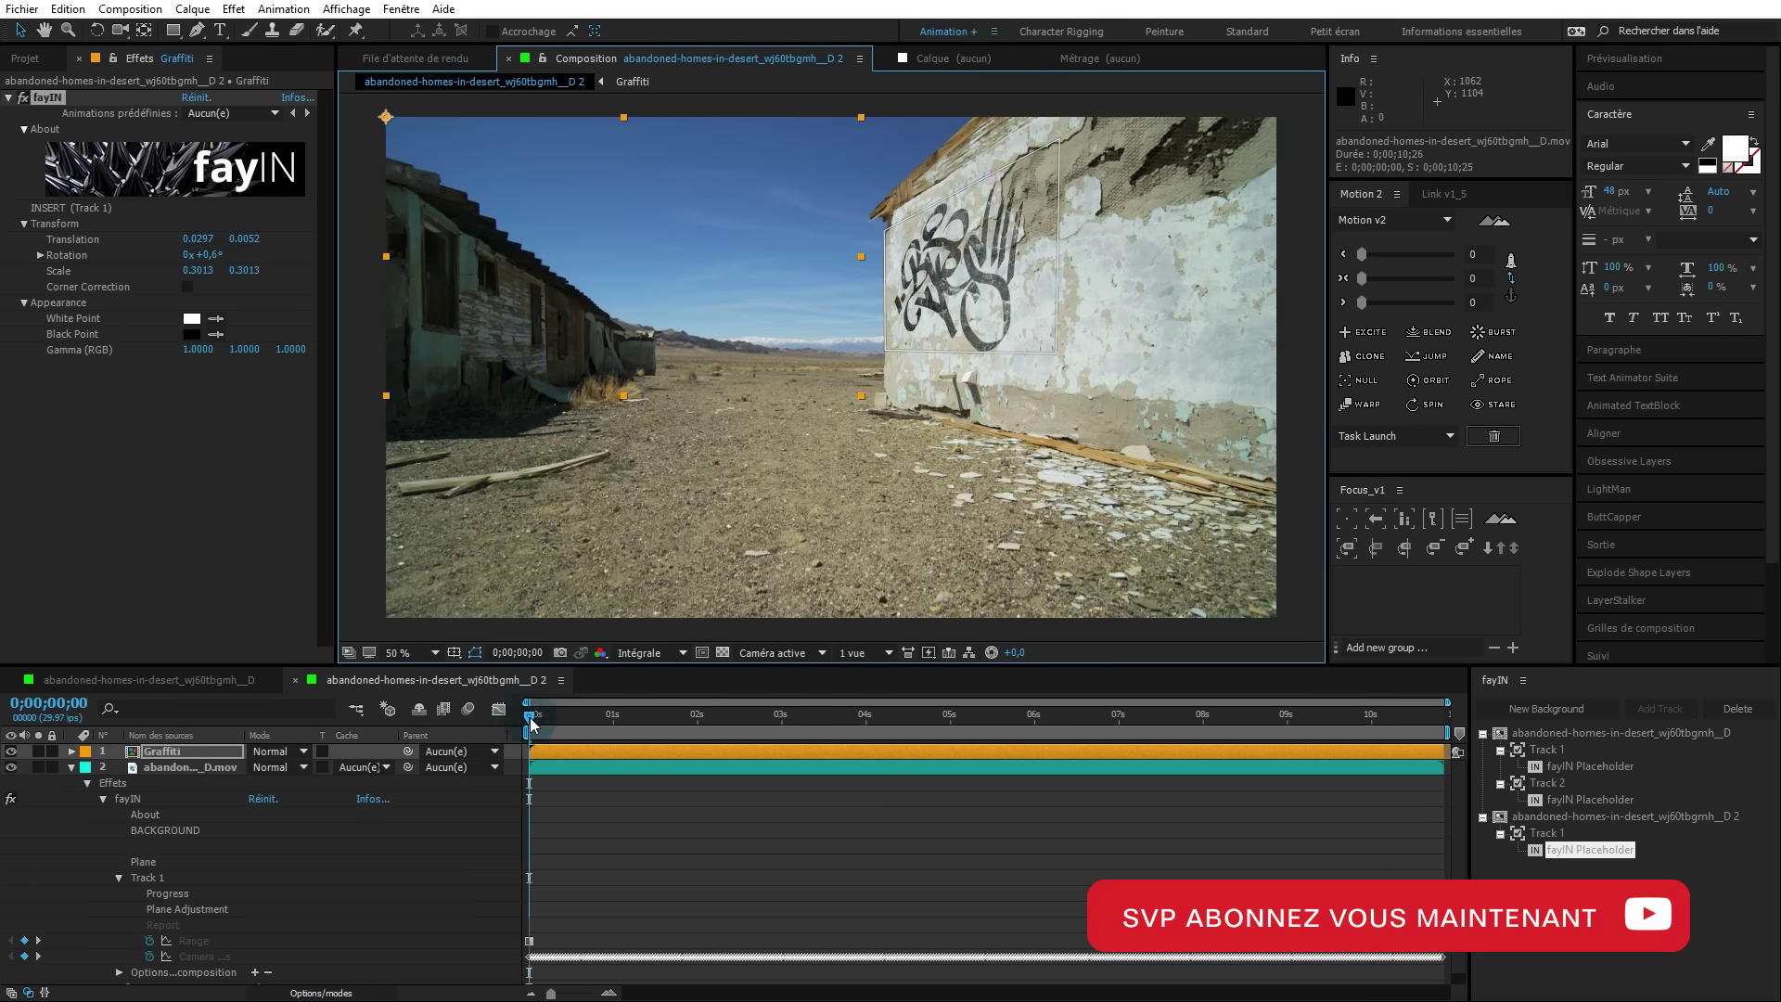
drag(563, 712, 430, 740)
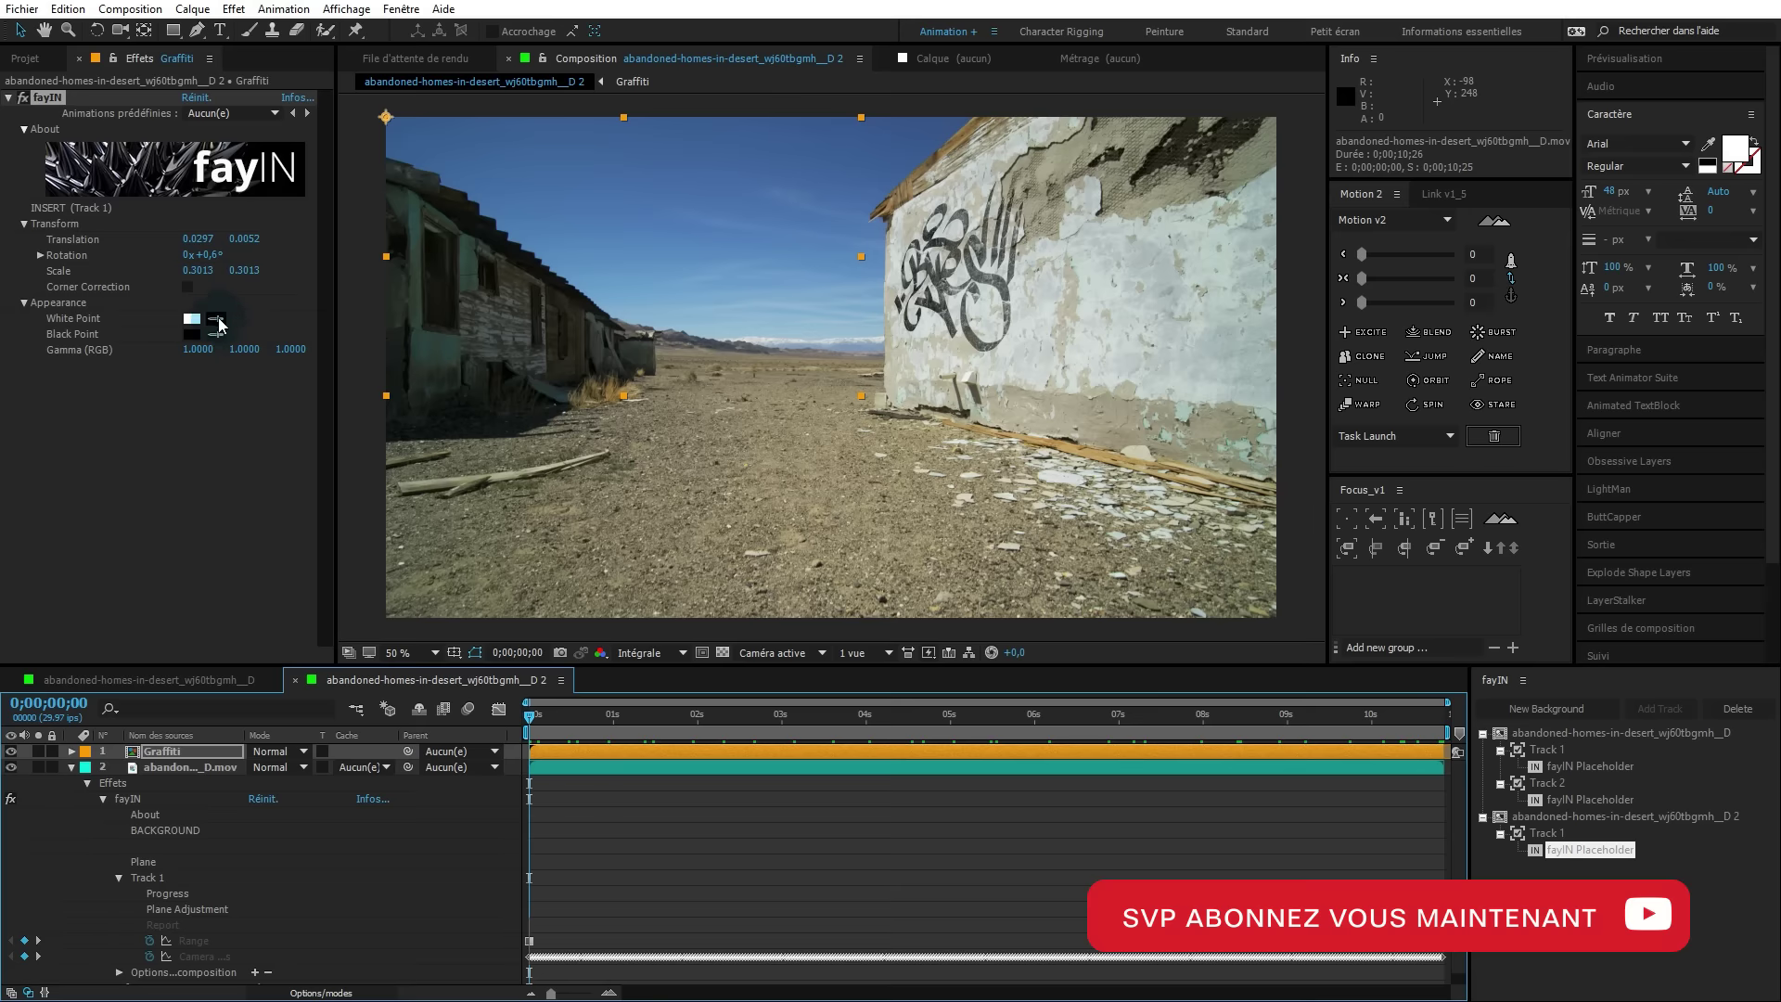
Sample the graffiti insert's white point and black point from the painted wall area in the footage.
drag(219, 324, 1045, 302)
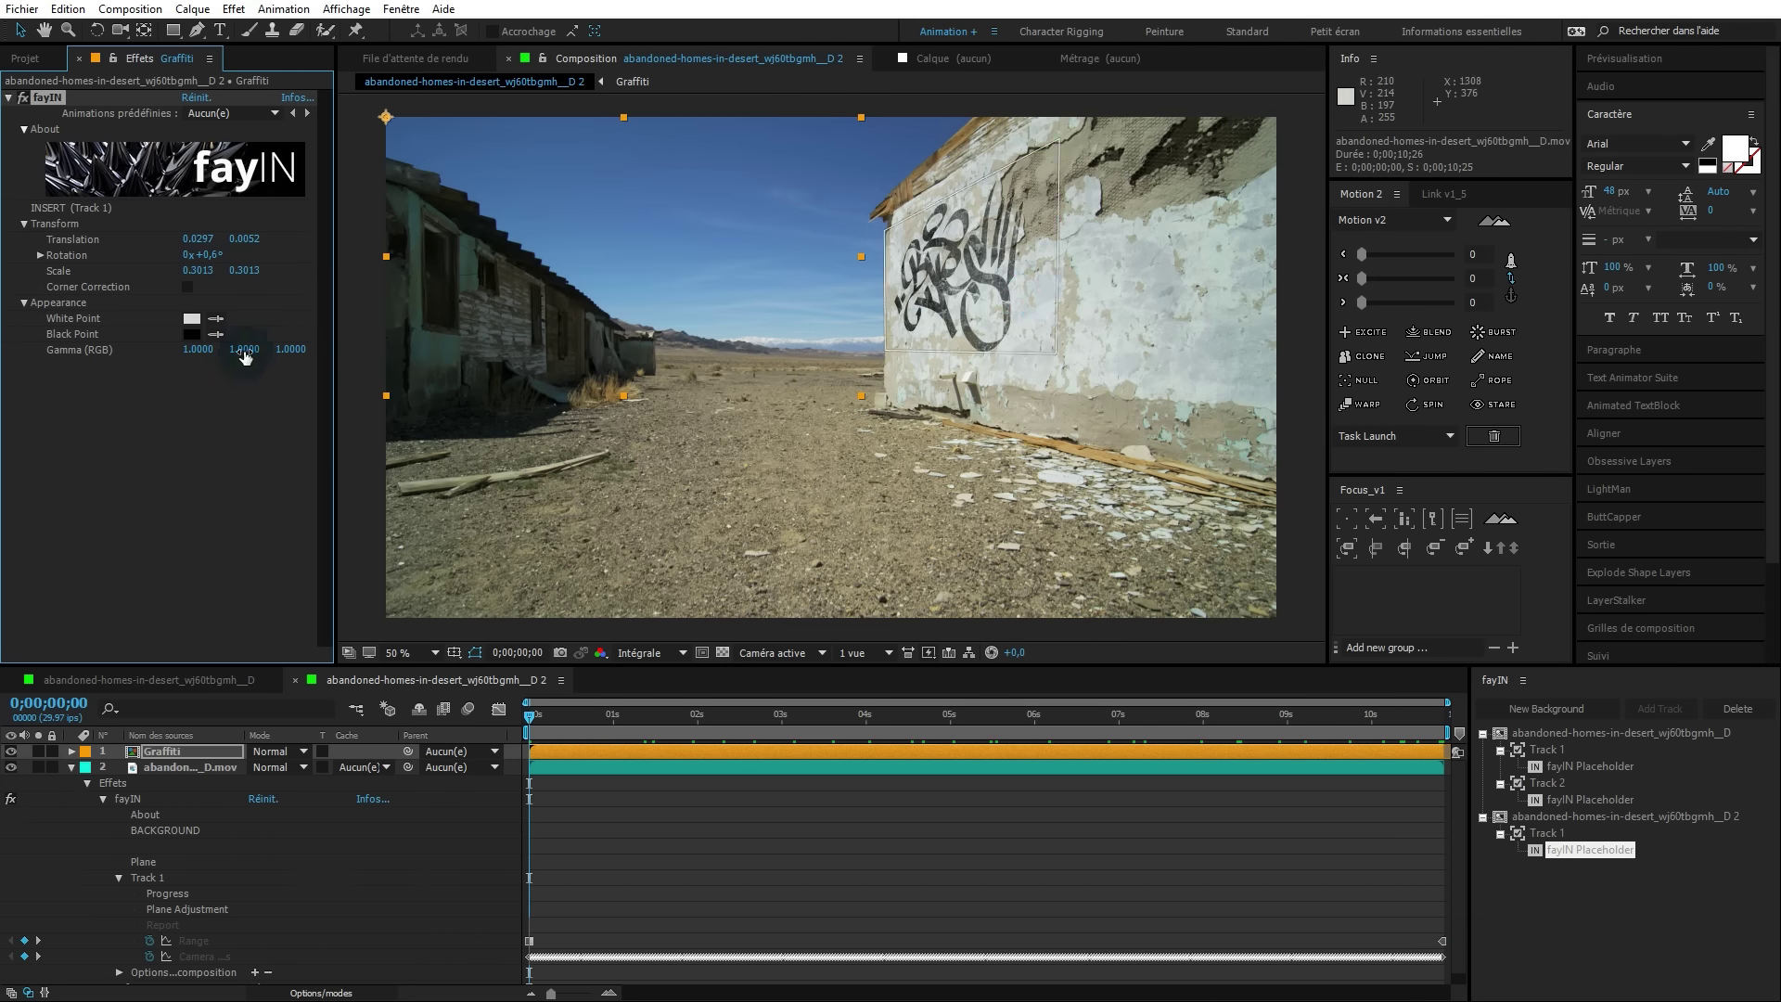
mouse_move(215, 331)
mouse_down()
mouse_move(1041, 222)
mouse_move(1111, 165)
mouse_move(1171, 151)
mouse_move(1147, 190)
mouse_move(951, 319)
mouse_up()
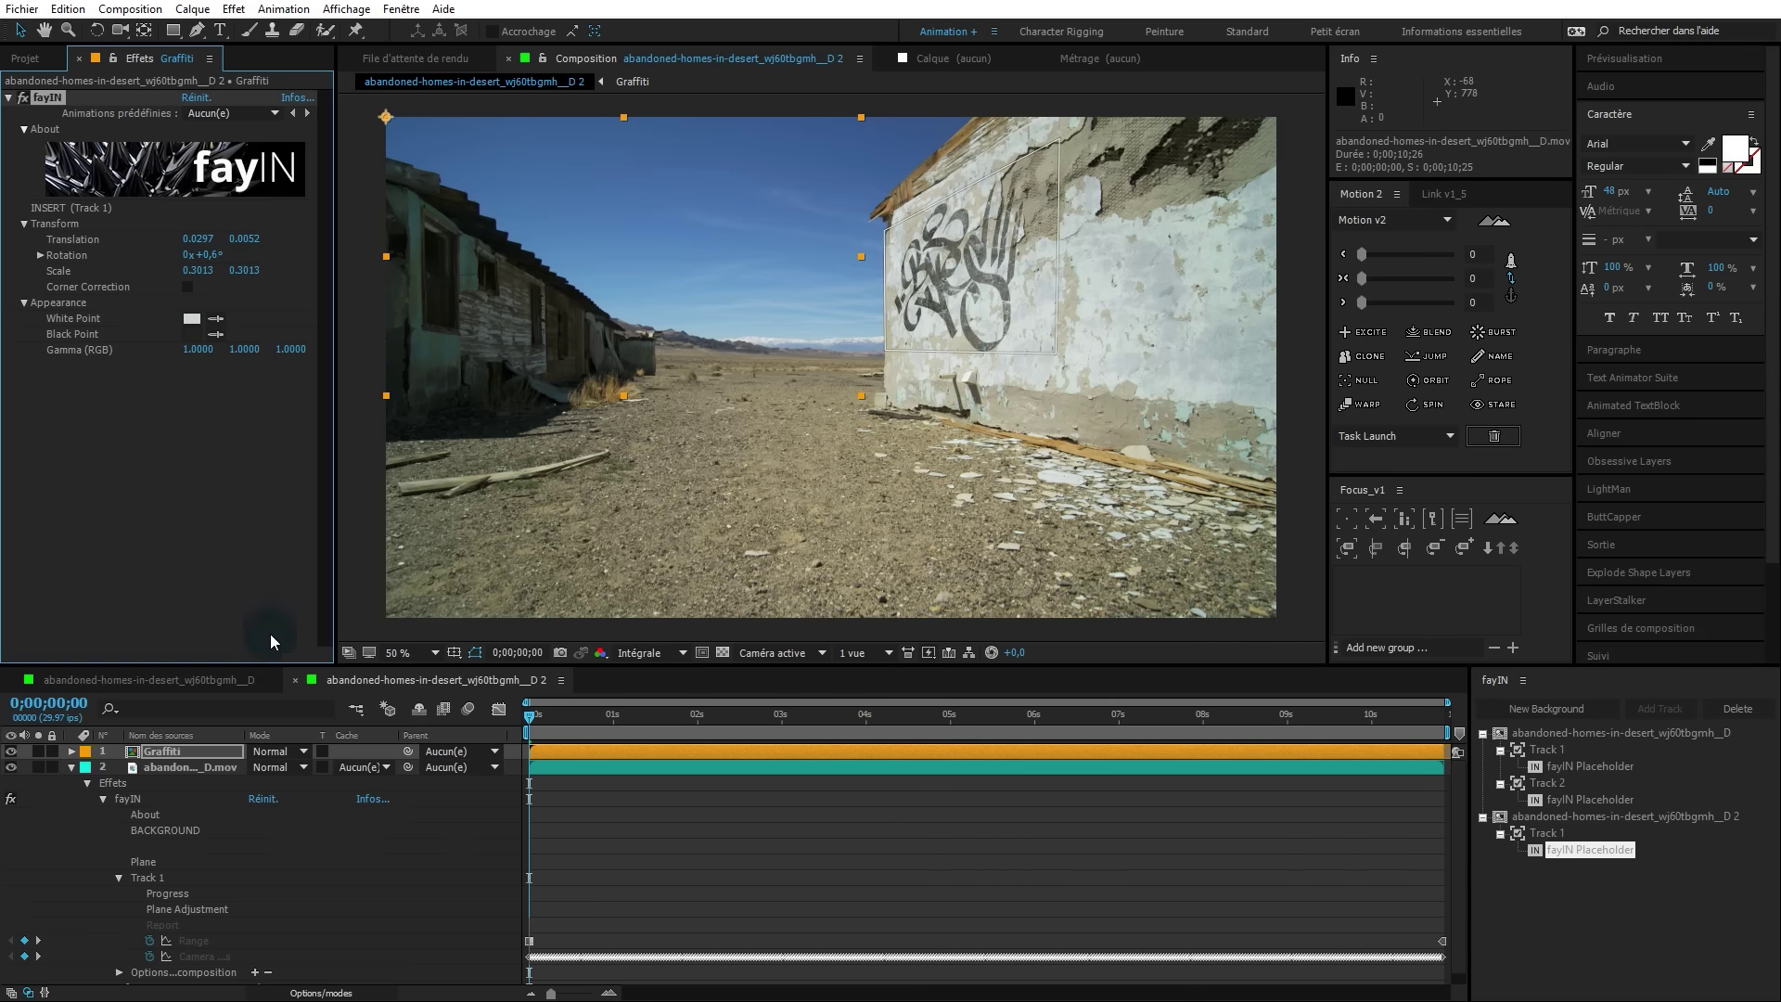
Reveal the Graffiti layer's opacity and reduce it to about 78%.
click(193, 750)
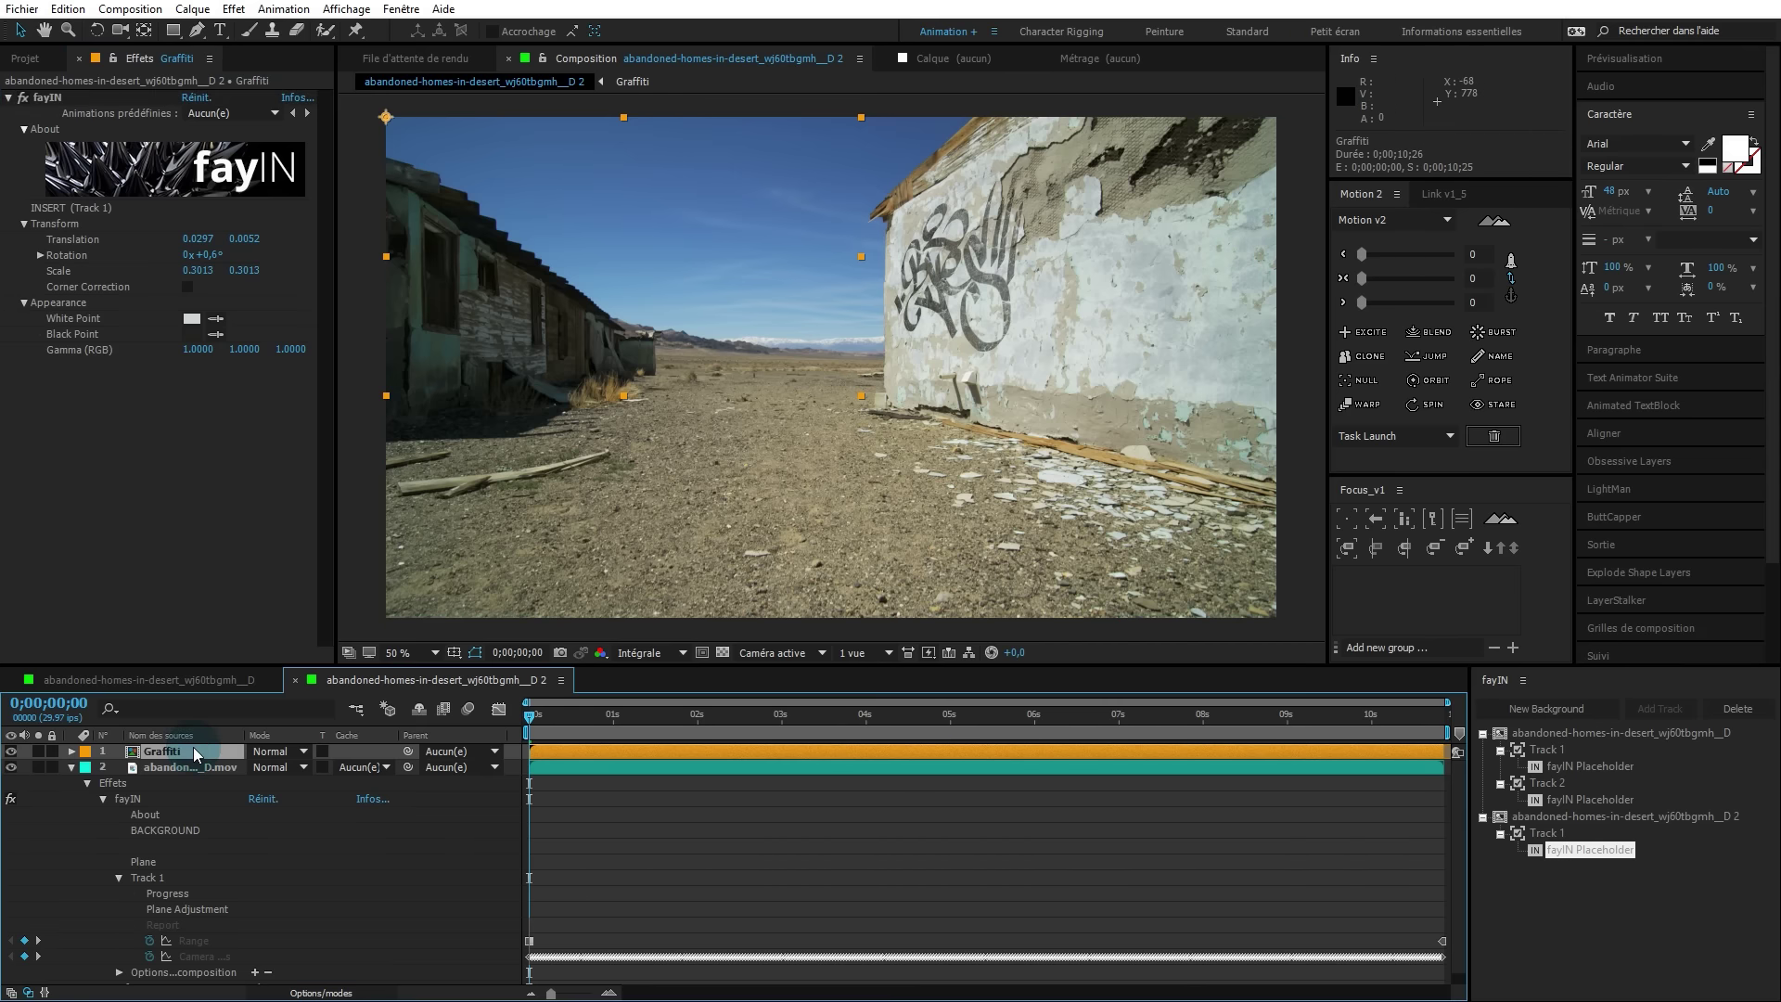
key(t)
click(263, 766)
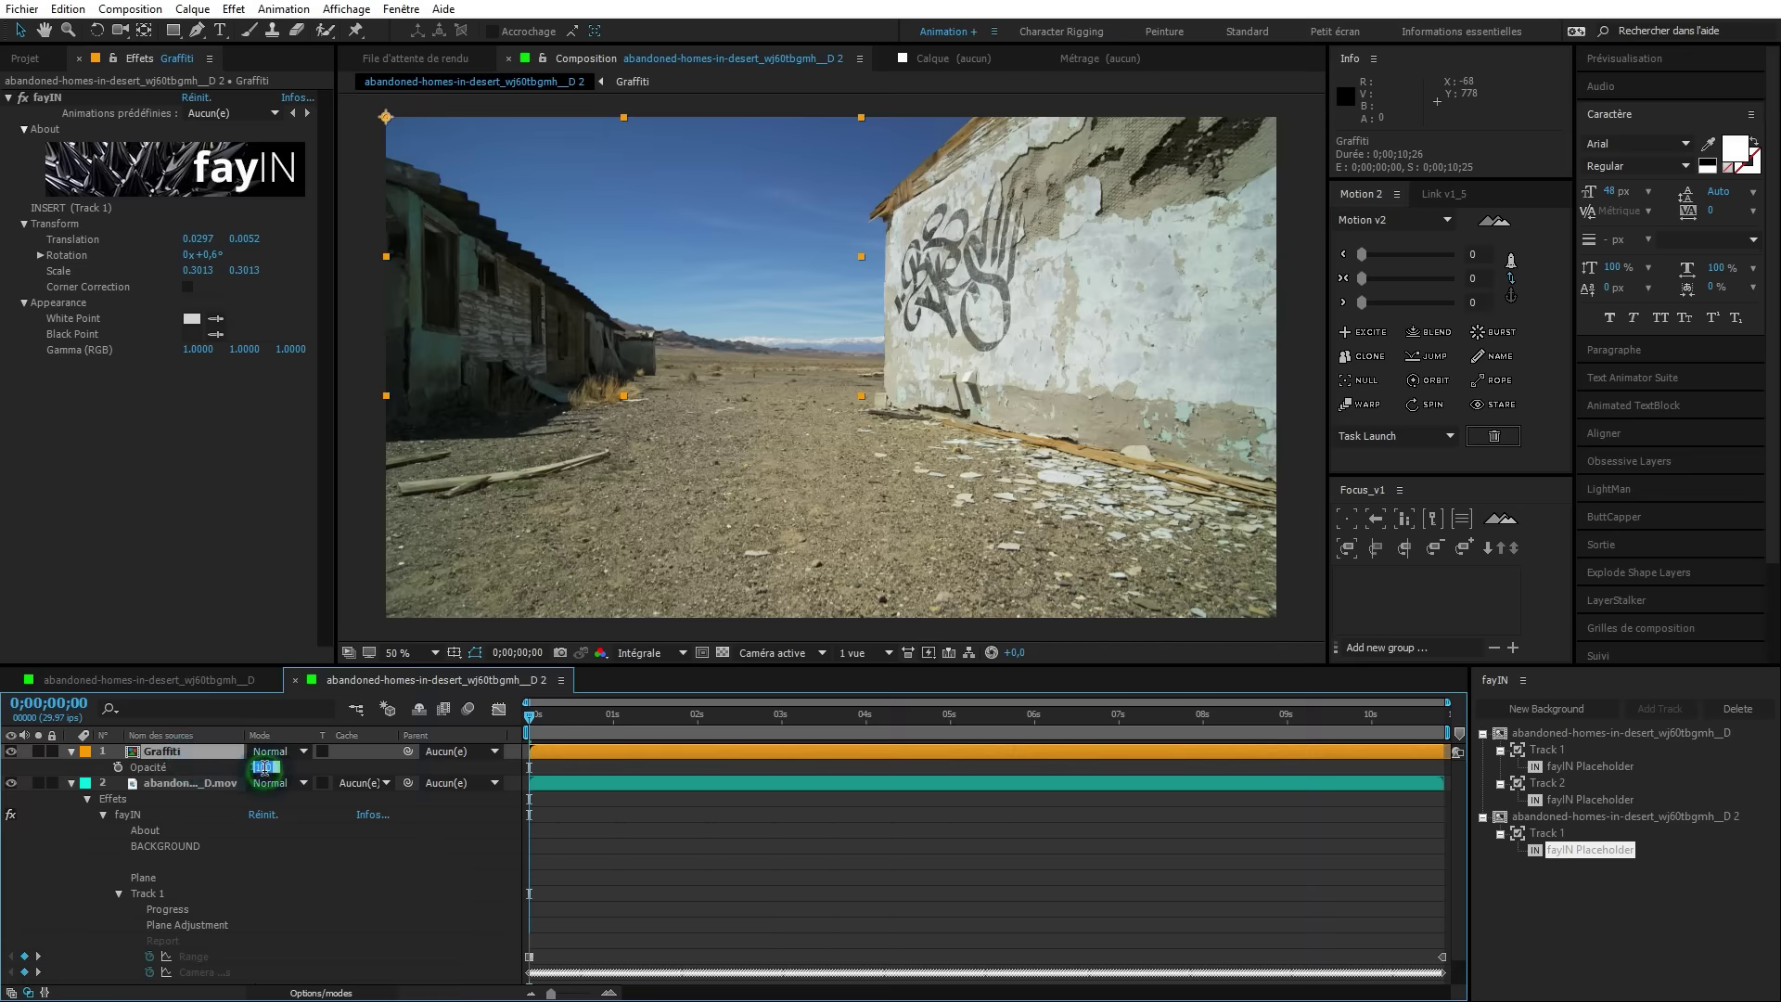
text(95)
key(Return)
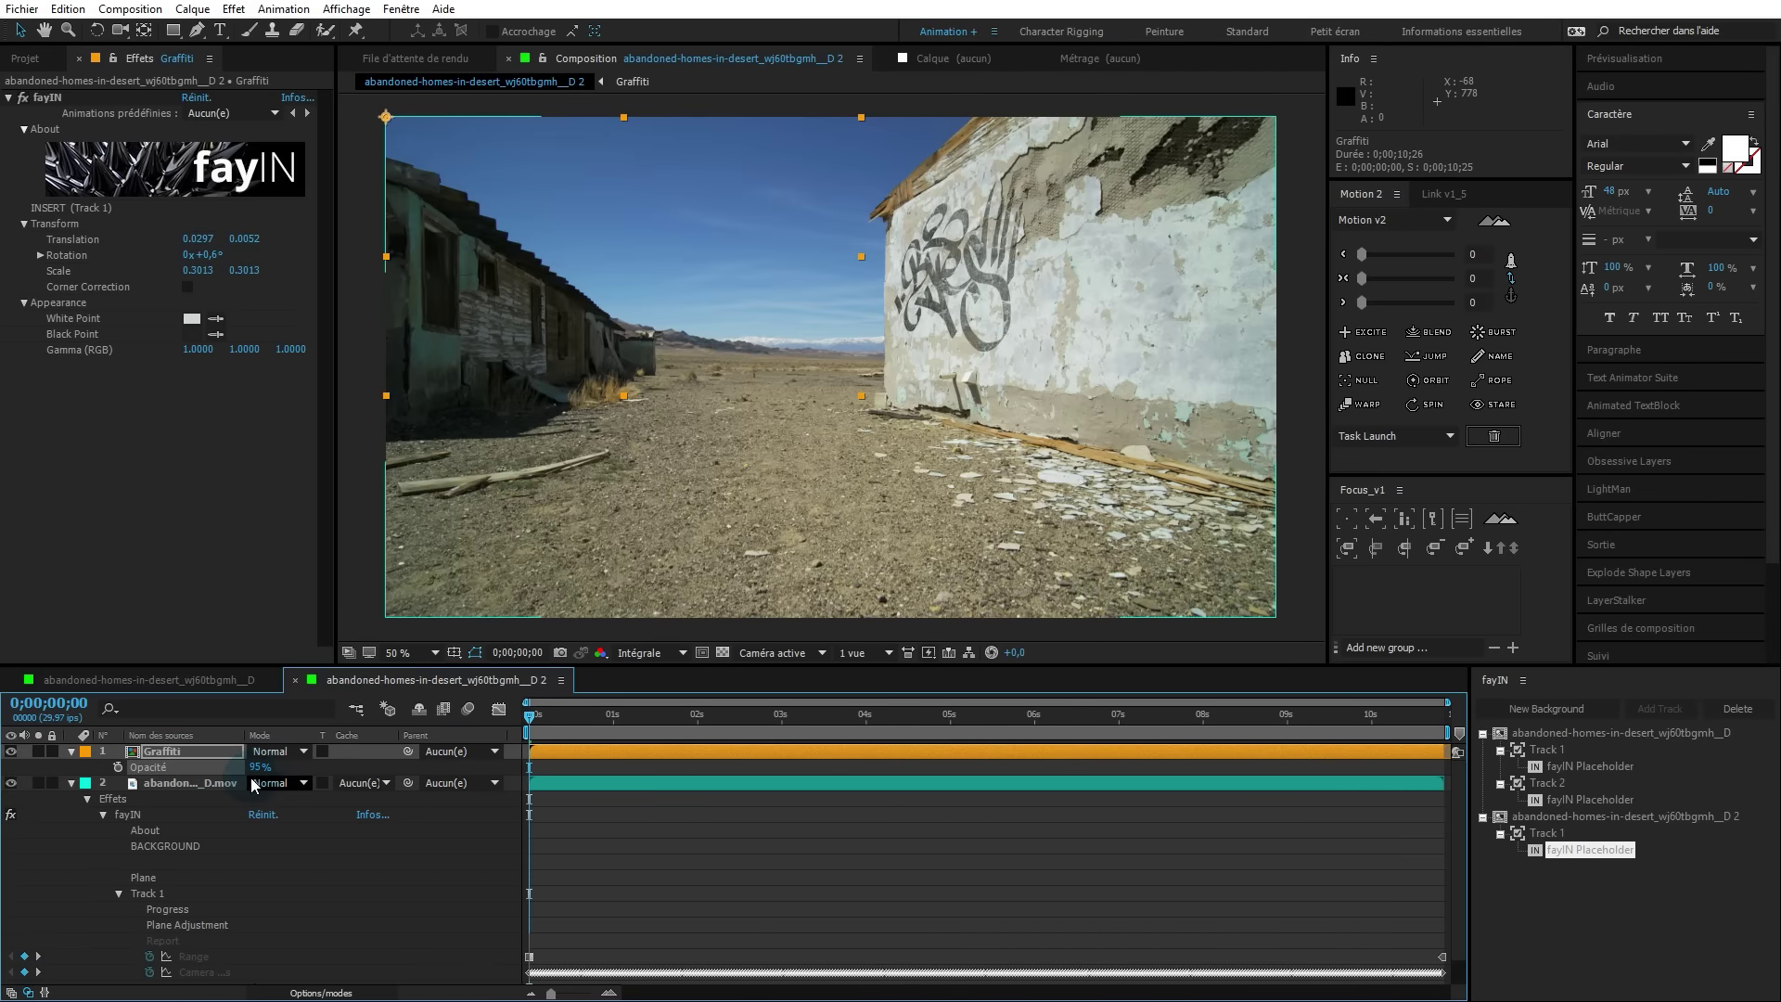
drag(264, 770, 233, 782)
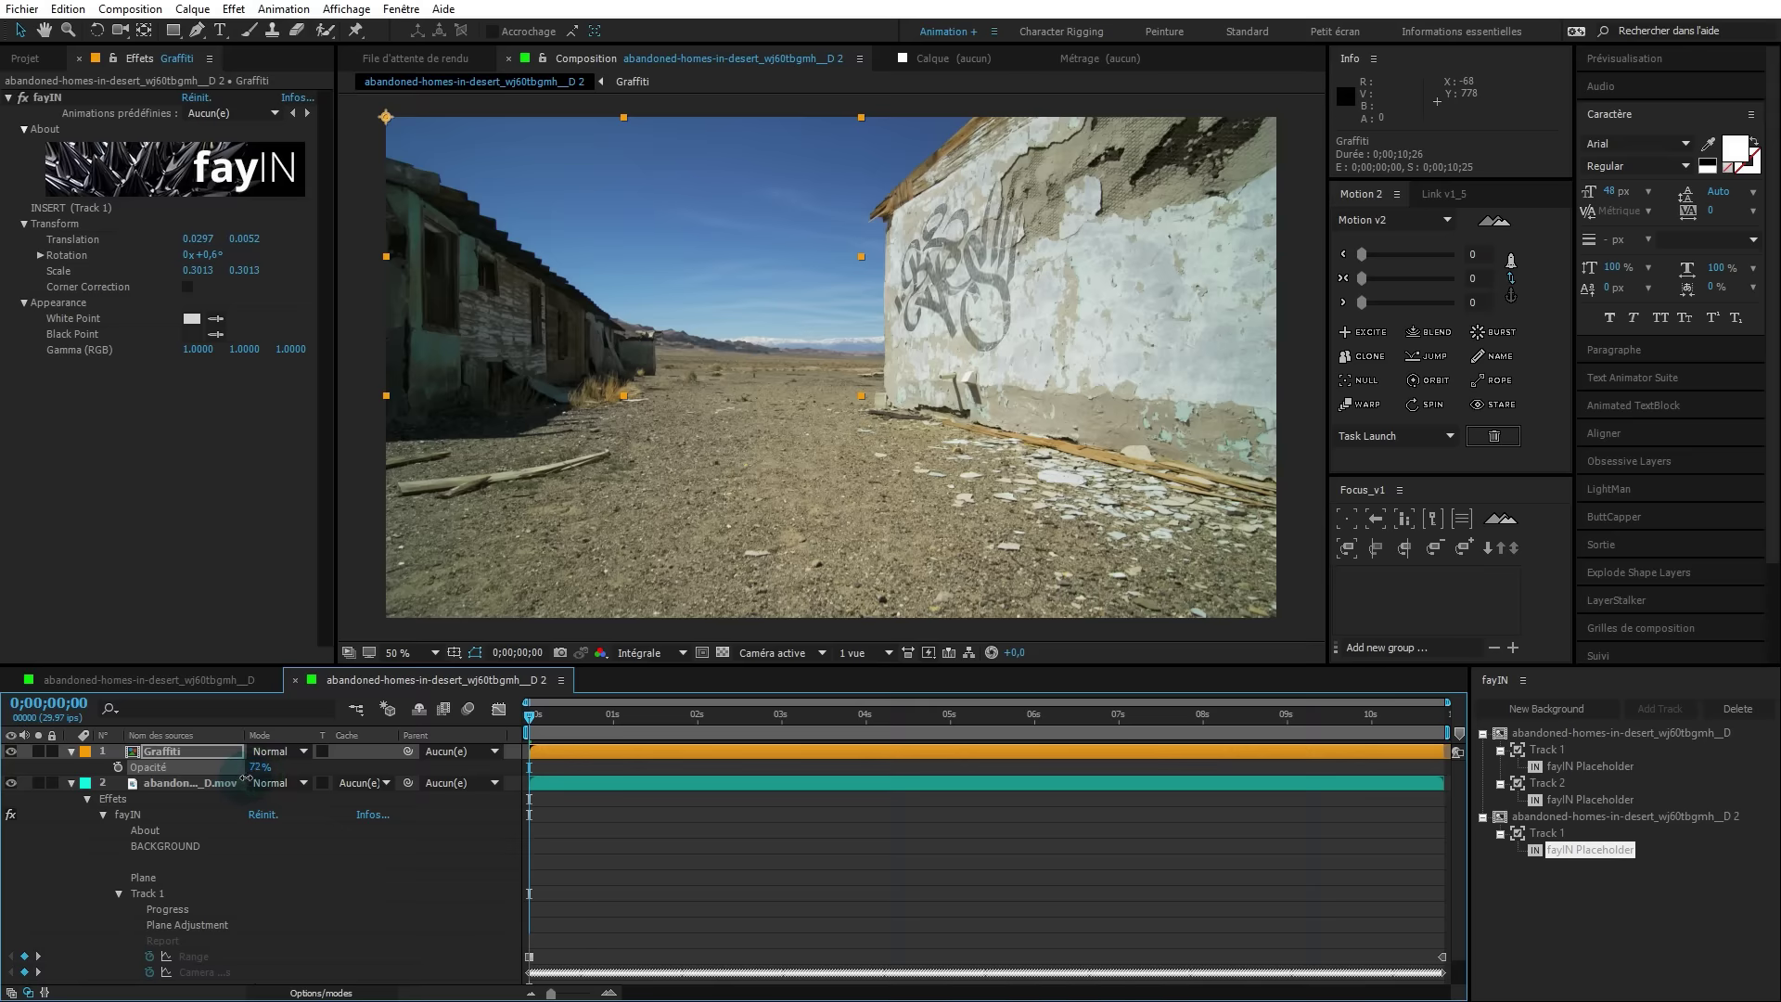
drag(244, 779, 264, 782)
click(977, 267)
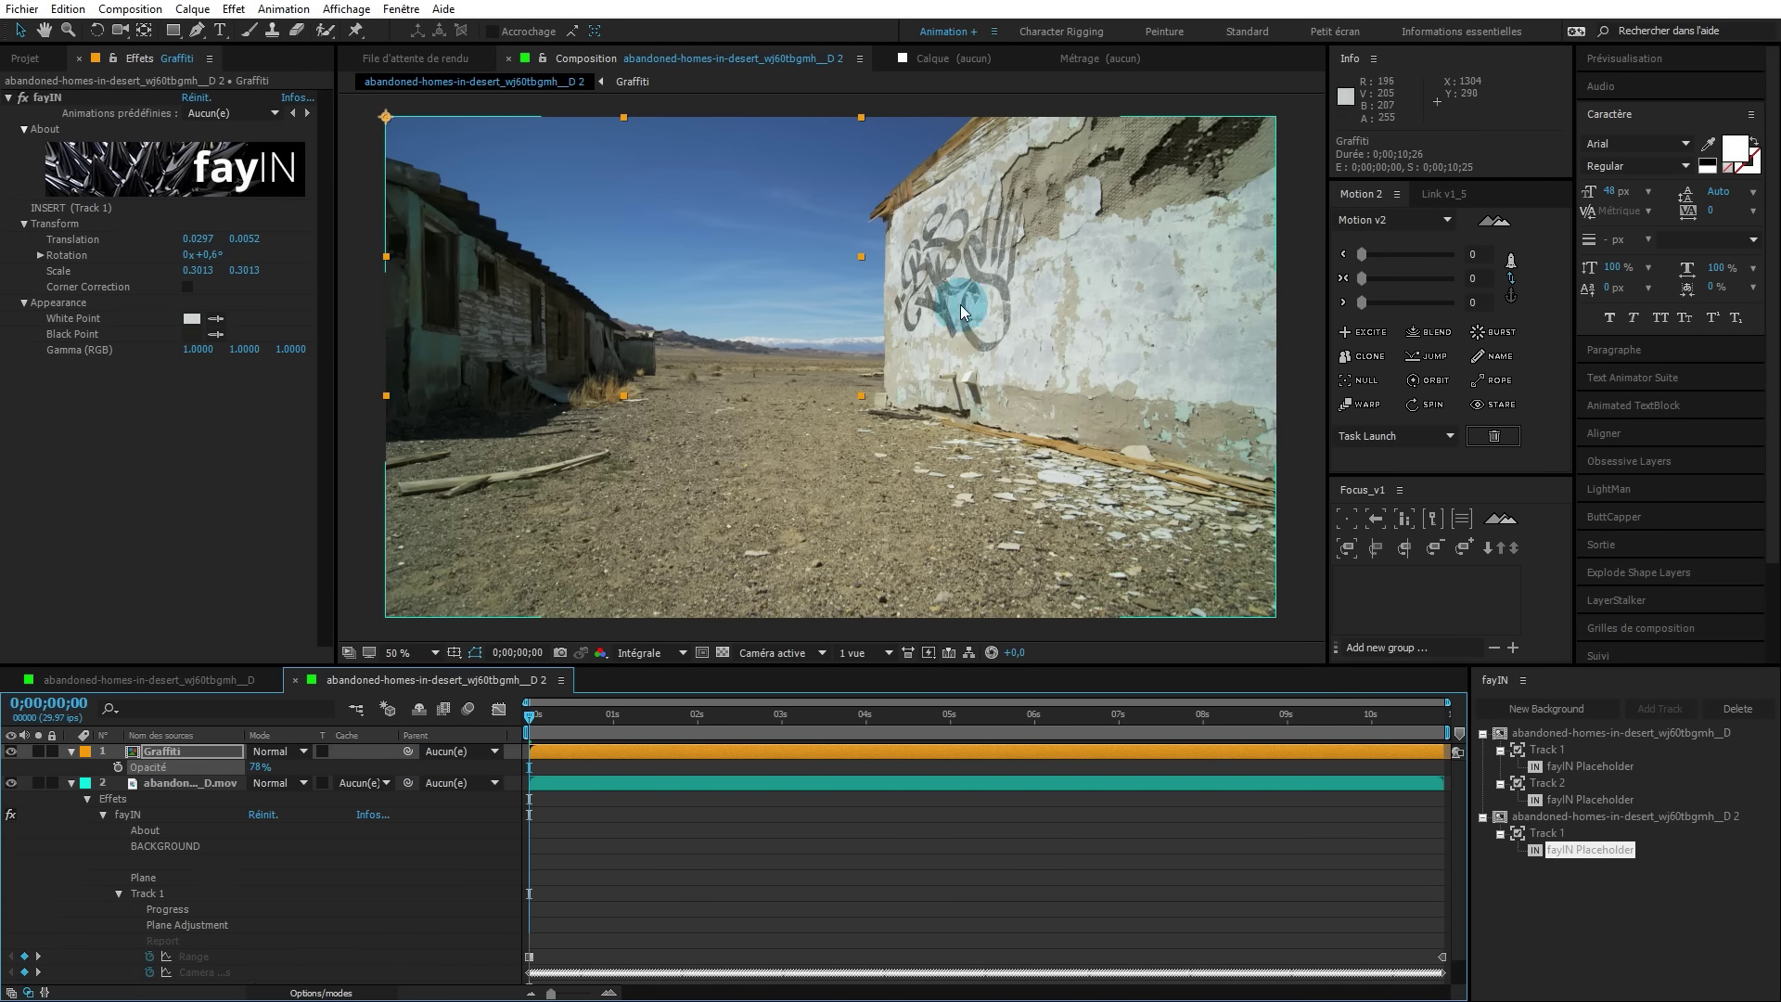
click(154, 393)
click(883, 301)
click(174, 437)
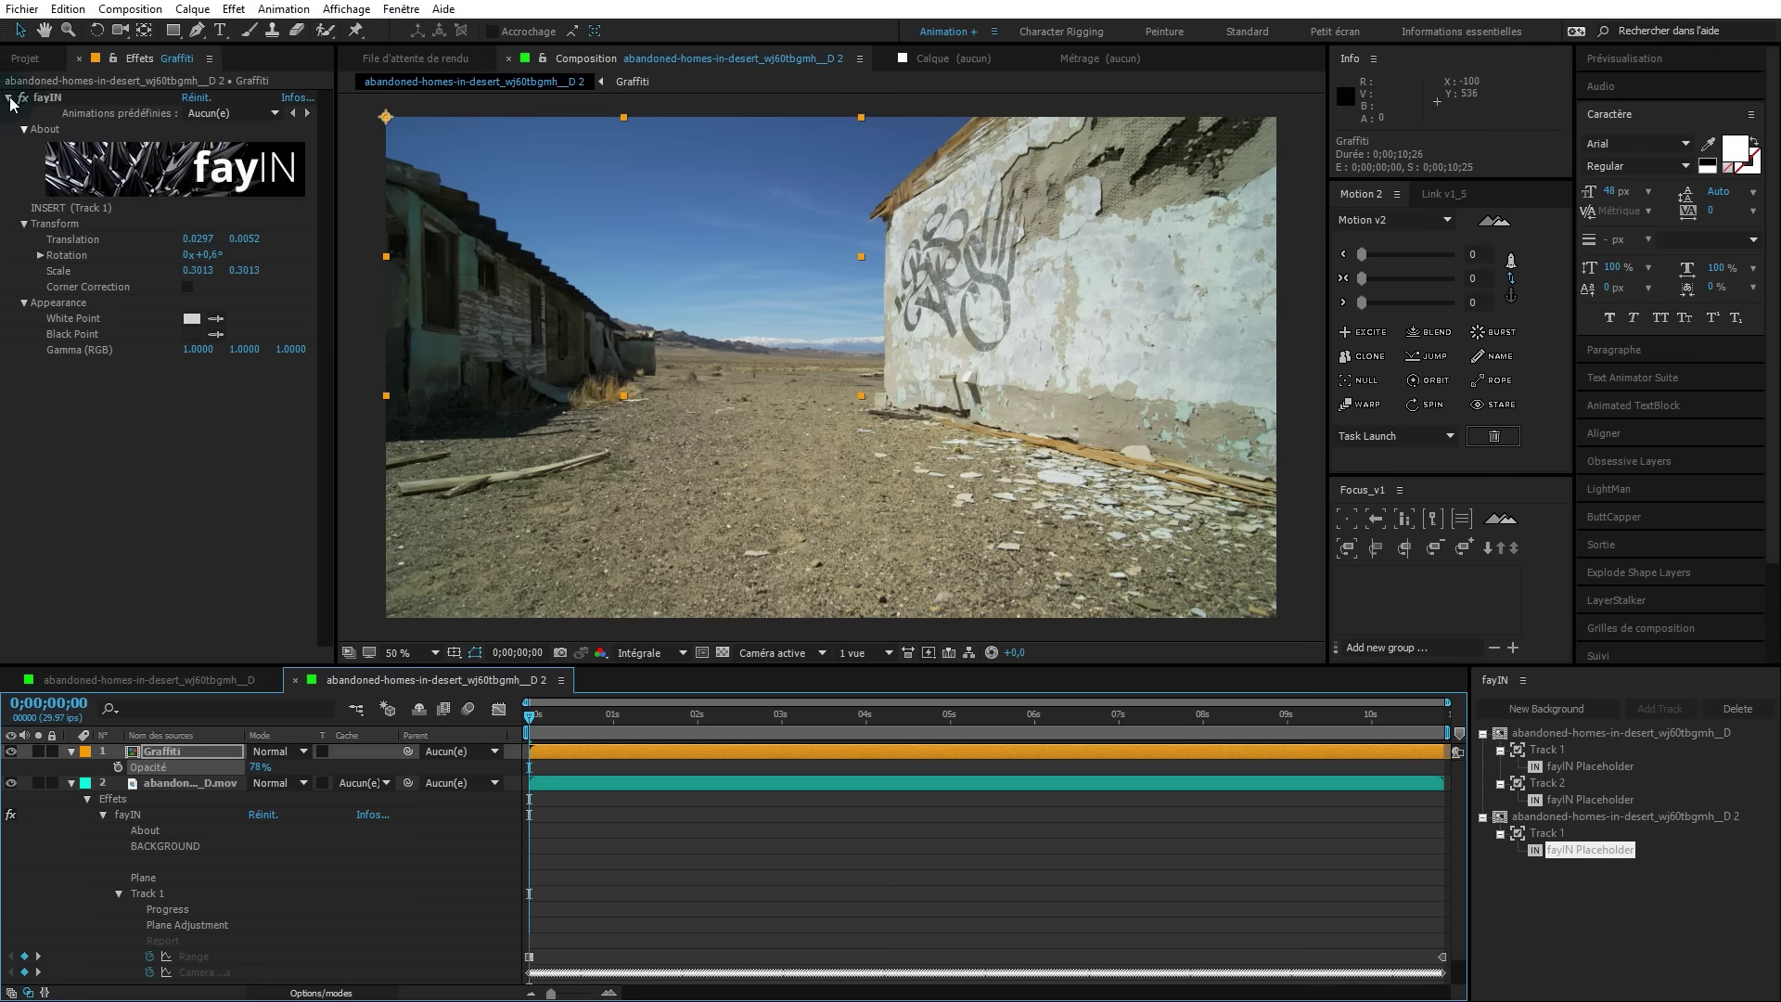
click(131, 390)
Apply the Courbes color correction effect to the Graffiti layer and raise the RGB curve's midtones.
right_click(157, 483)
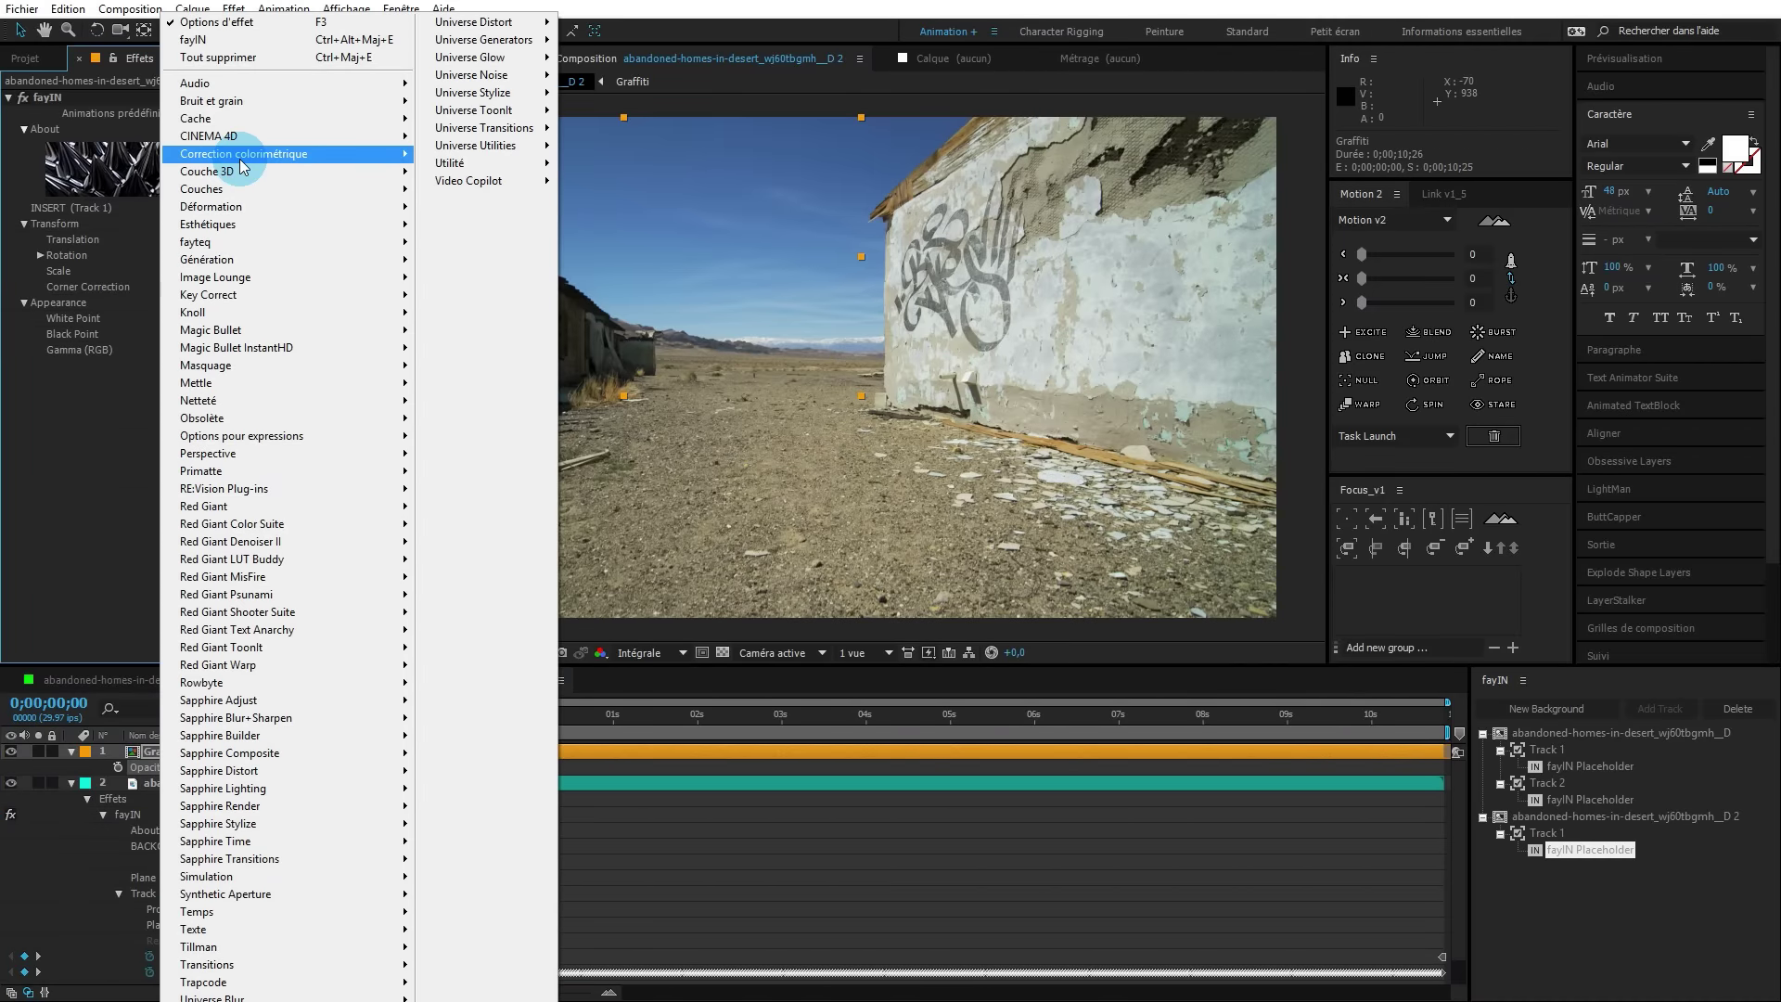
mouse_move(243, 153)
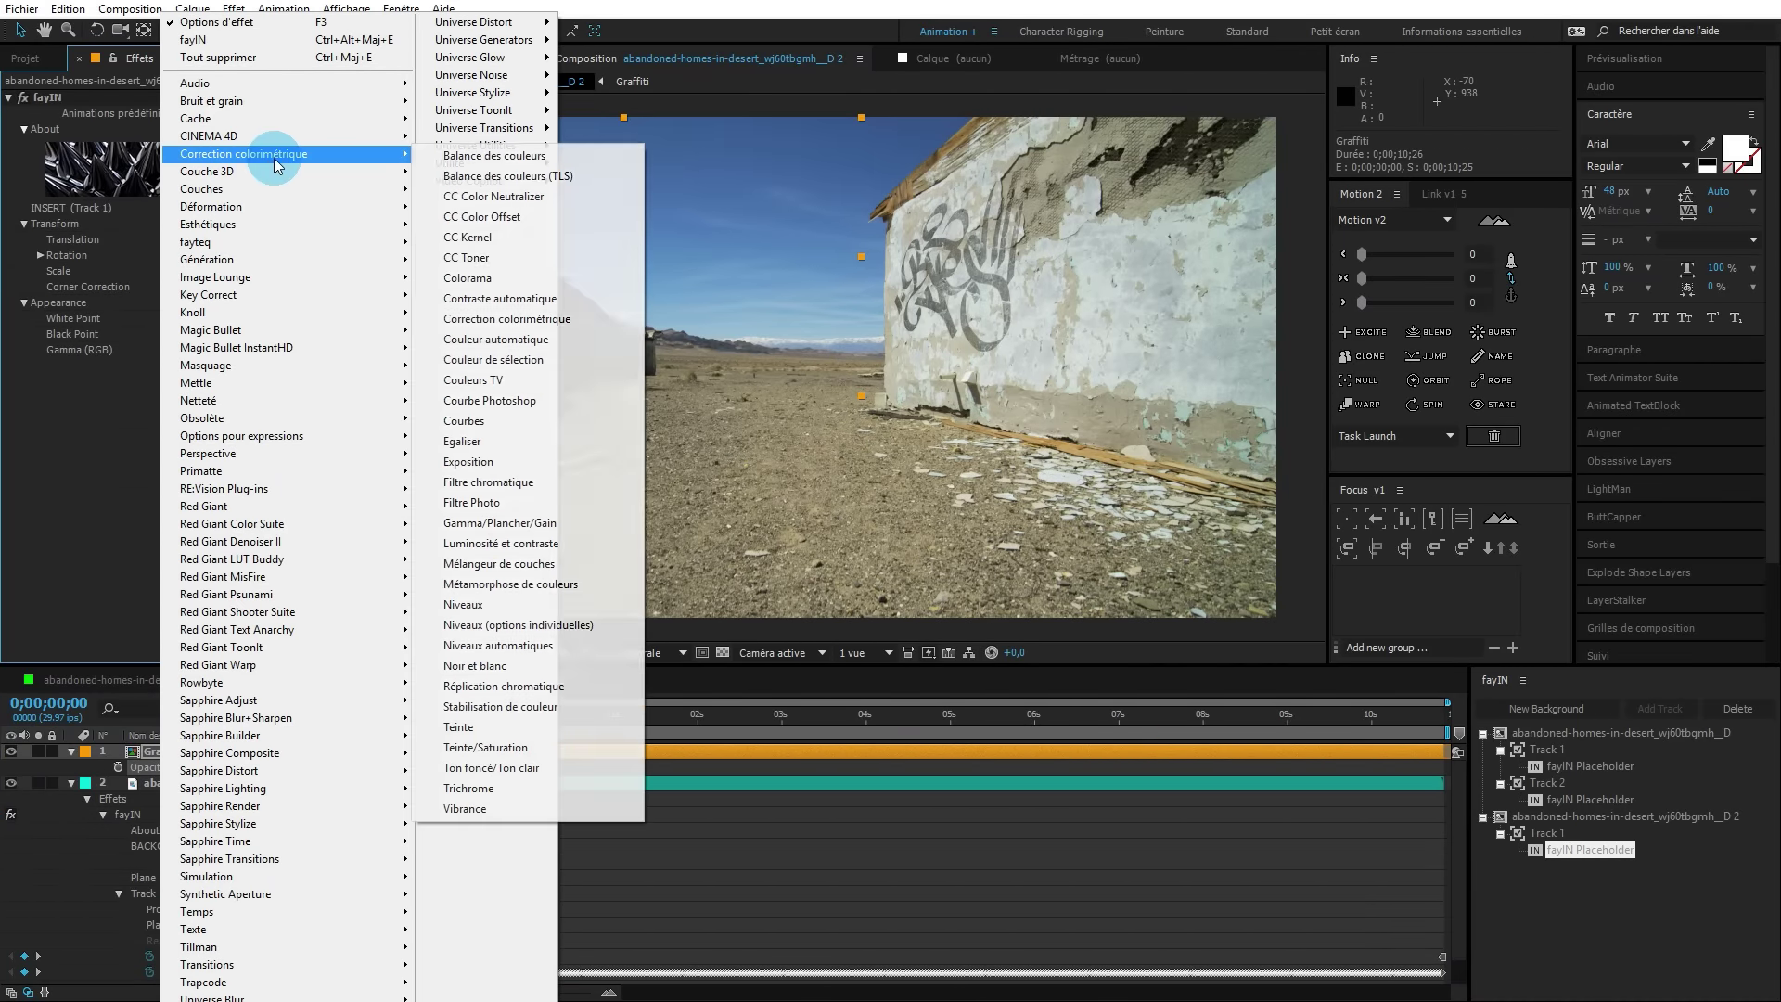
click(464, 420)
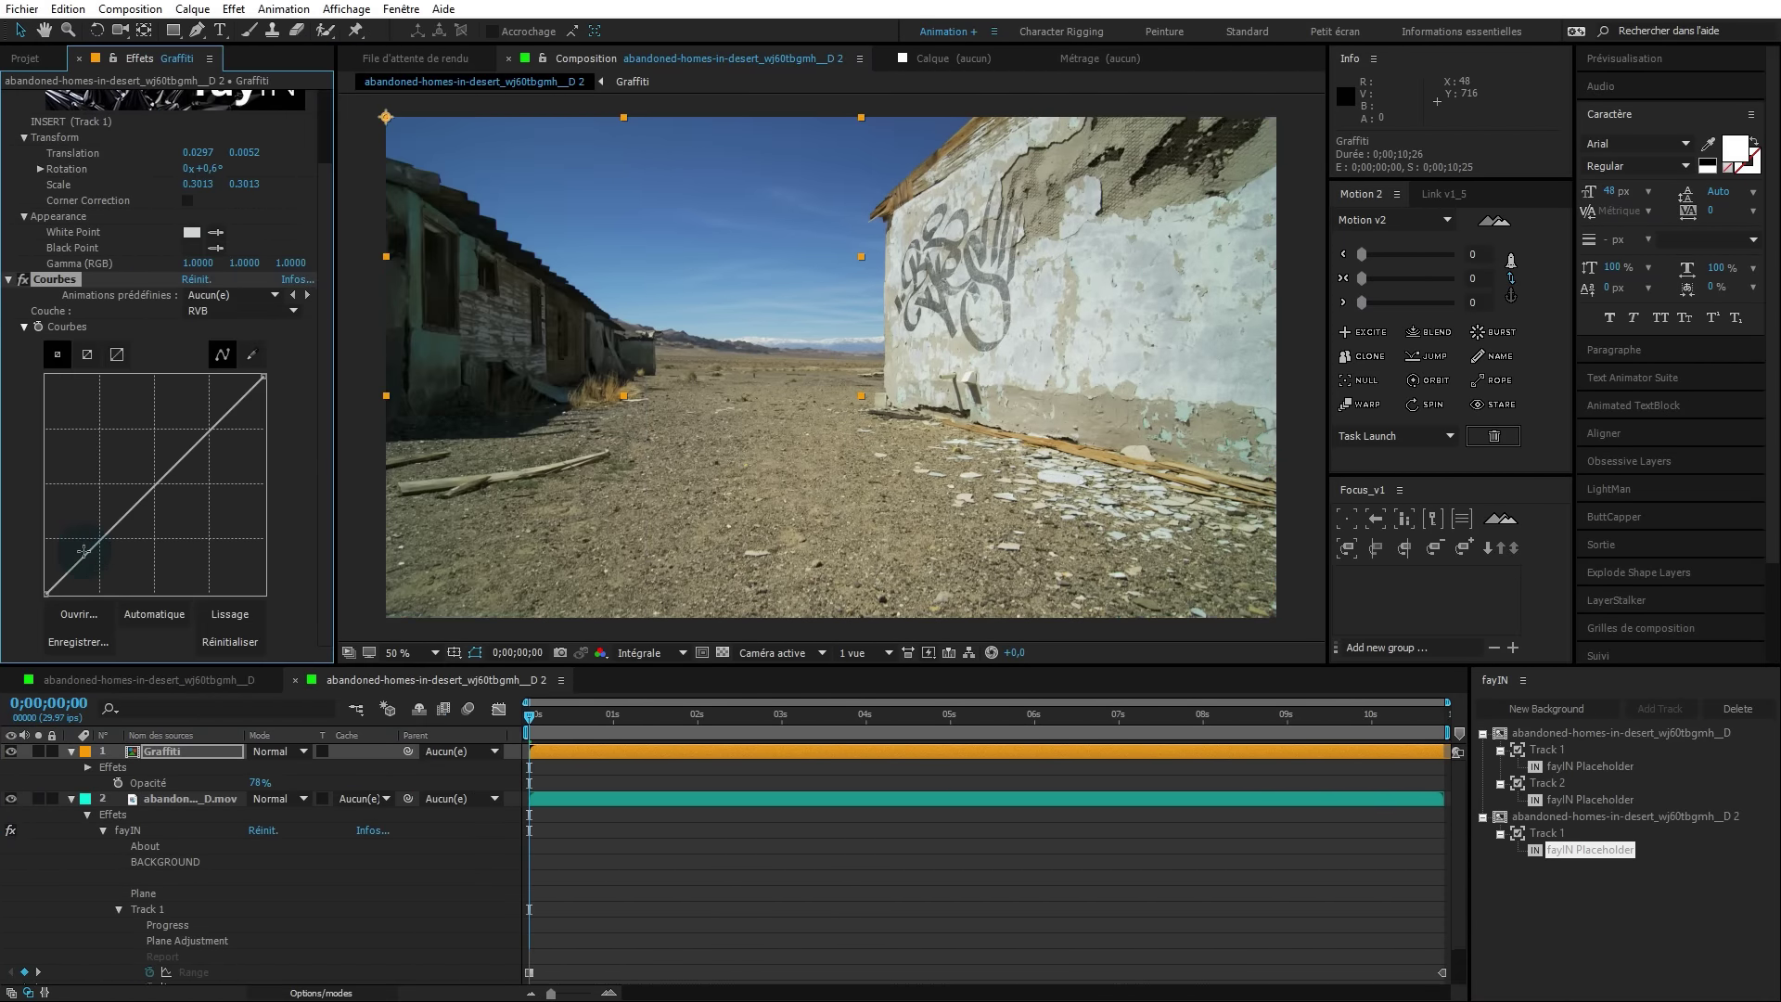
mouse_move(86, 551)
mouse_down()
mouse_move(97, 561)
mouse_move(138, 484)
mouse_up()
click(127, 505)
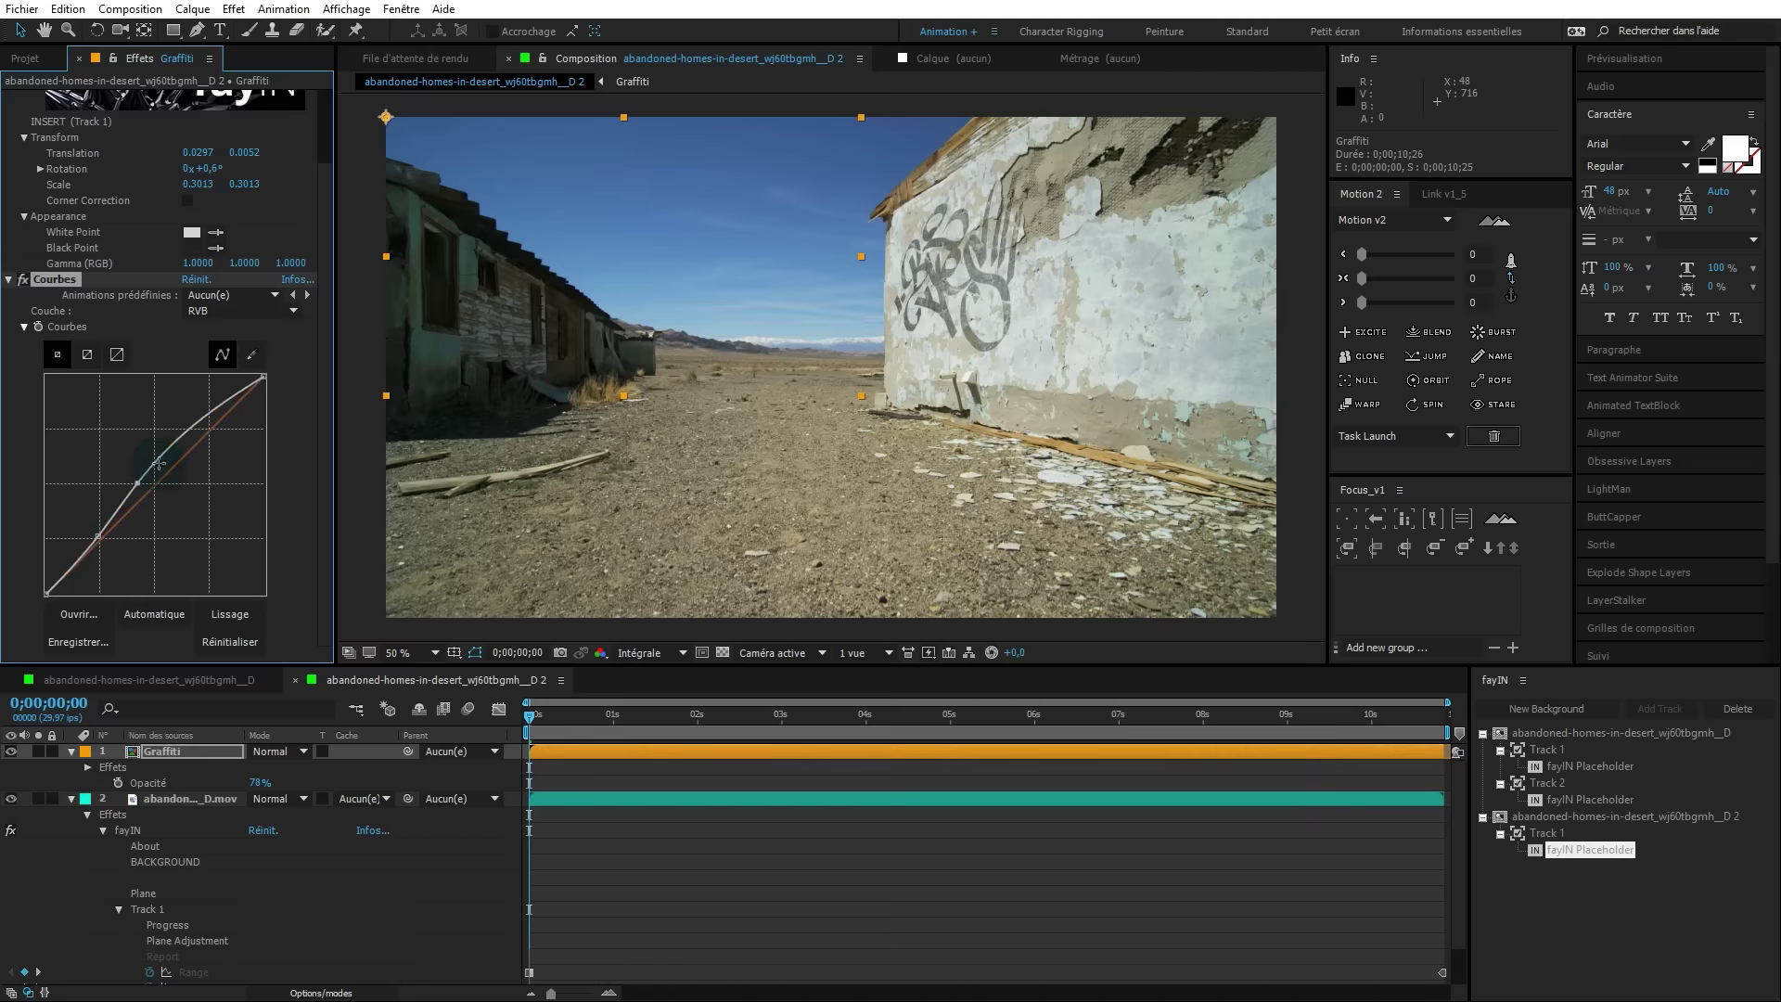
Raise the highlights of the graffiti's RGB curve, shift its shadow point slightly darker in tone, and collapse the Courbes effect.
click(209, 411)
drag(208, 430, 215, 406)
click(98, 538)
mouse_move(98, 538)
mouse_down()
mouse_move(76, 519)
mouse_move(78, 547)
mouse_up()
click(252, 353)
click(223, 353)
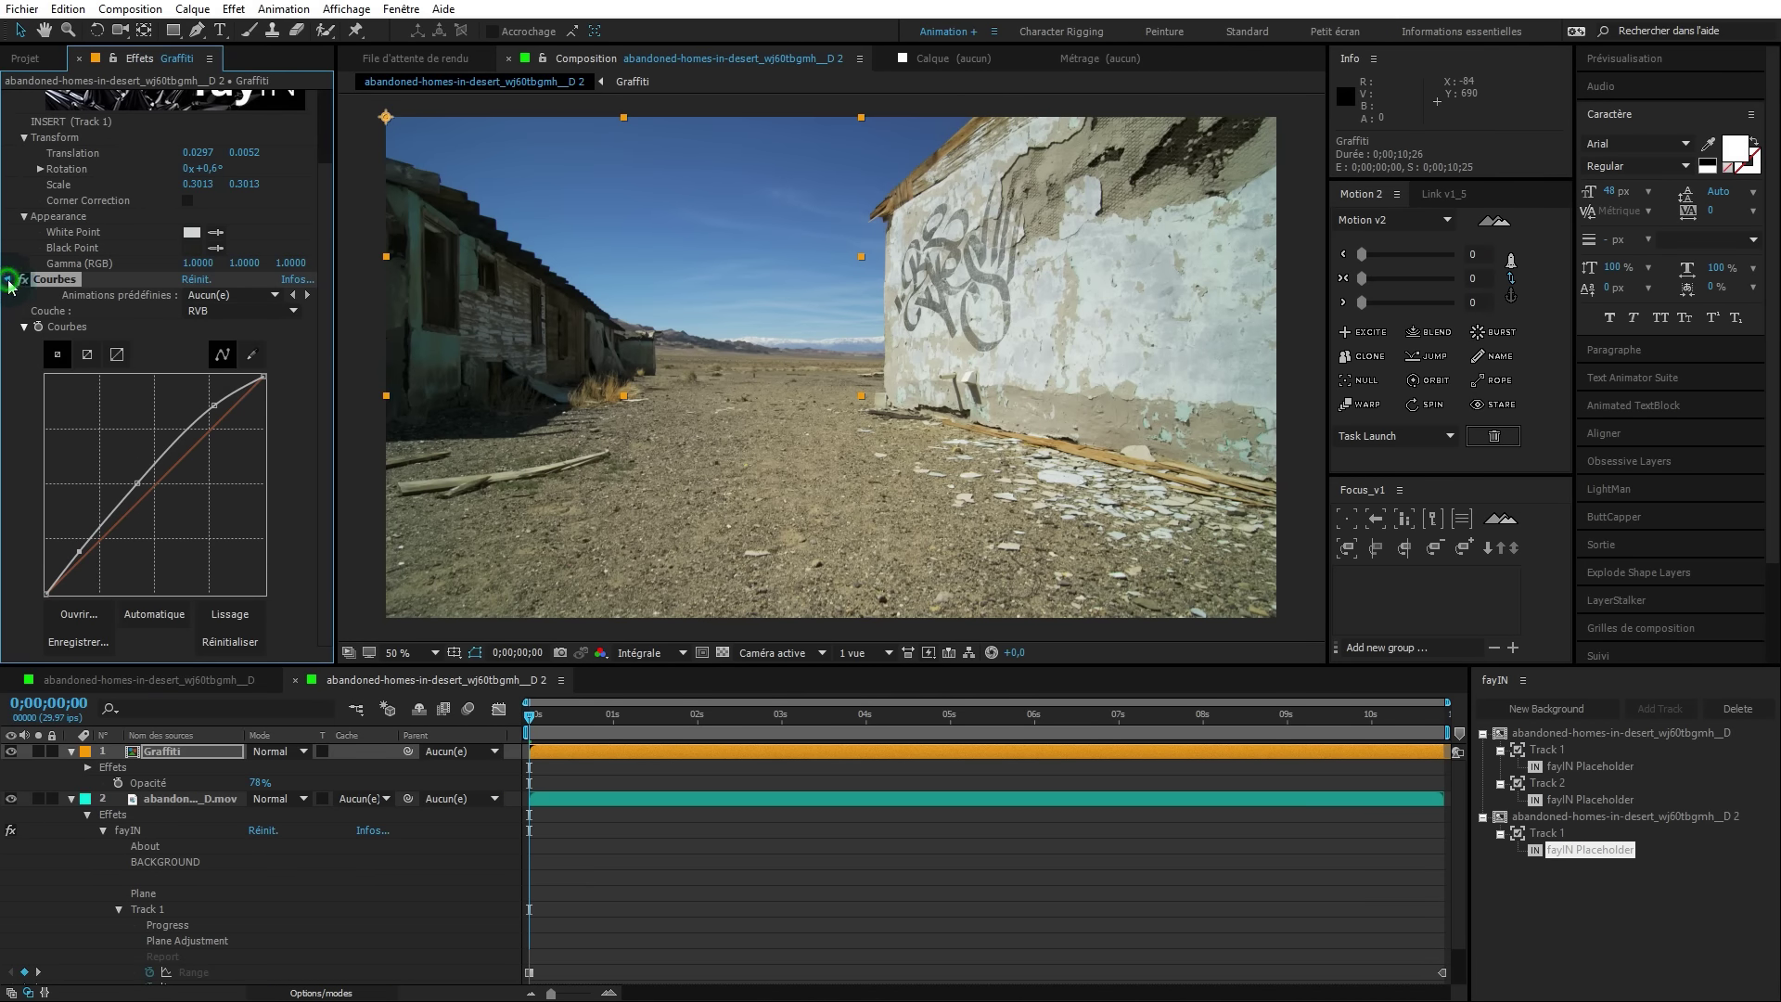
click(9, 280)
click(158, 465)
click(1117, 499)
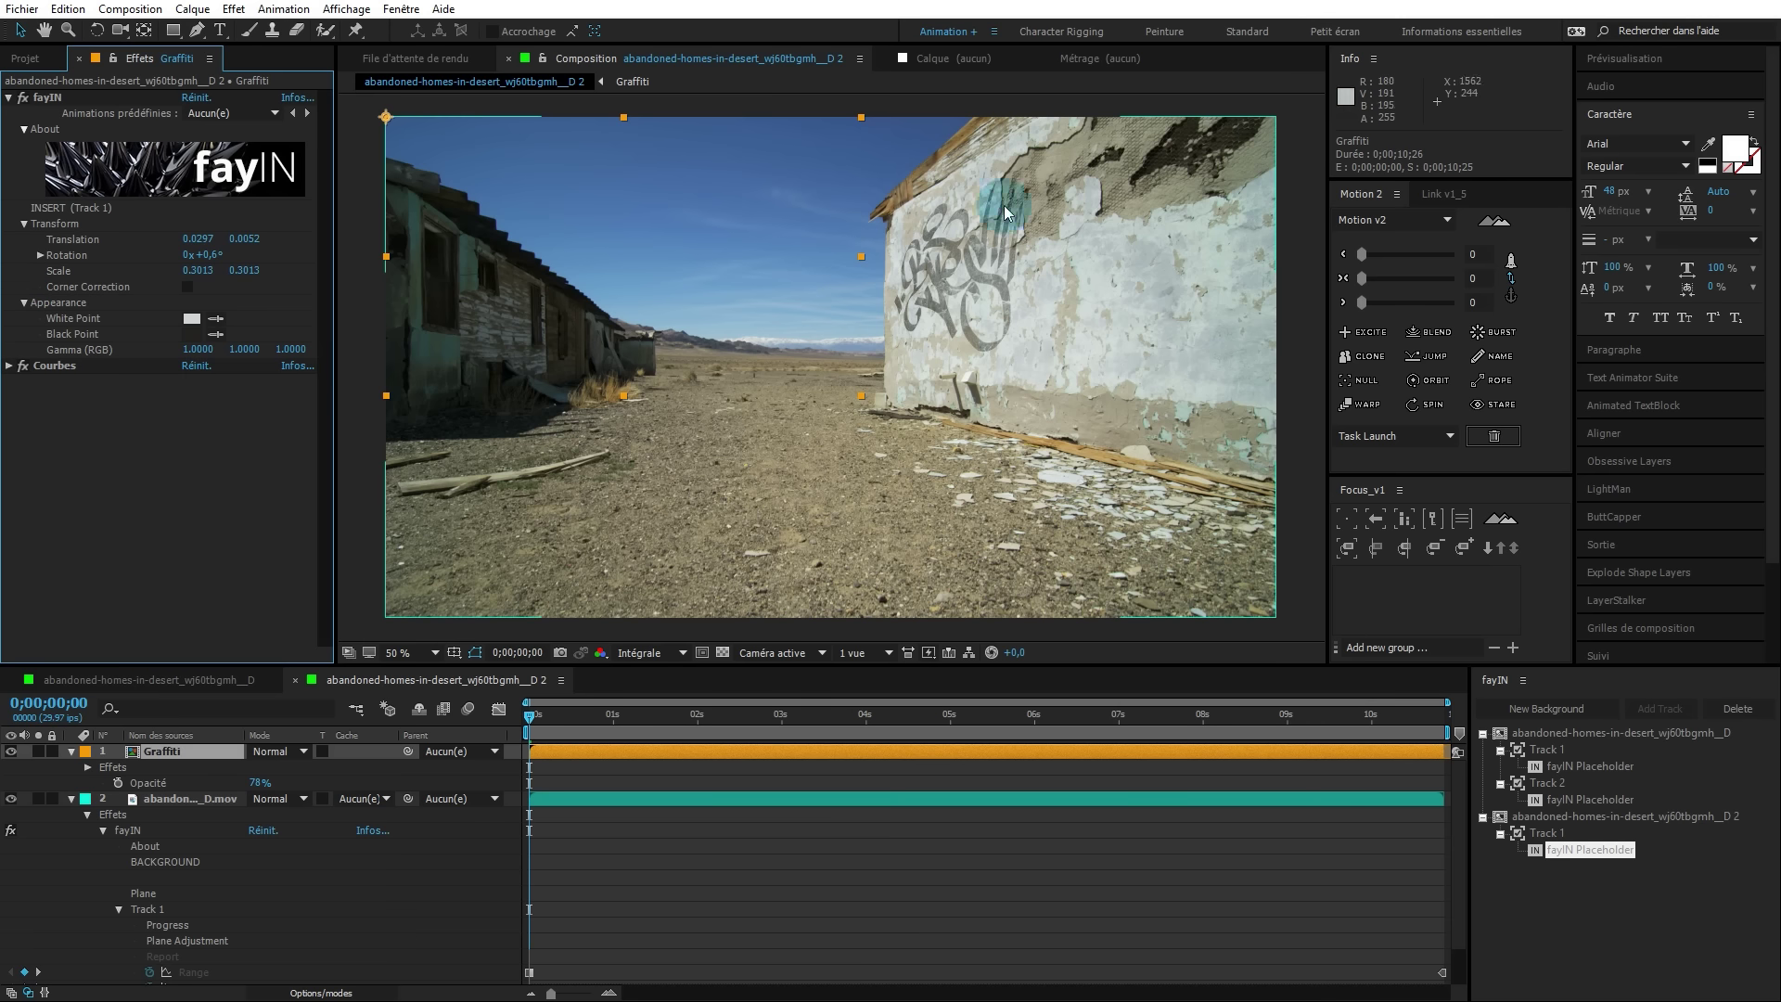
Scrub through the composition to examine how the graffiti follows the wall's perspective.
click(531, 747)
mouse_move(528, 722)
mouse_down()
mouse_move(609, 712)
mouse_move(831, 759)
mouse_move(1426, 798)
mouse_move(462, 742)
mouse_move(1330, 743)
mouse_move(520, 757)
mouse_up()
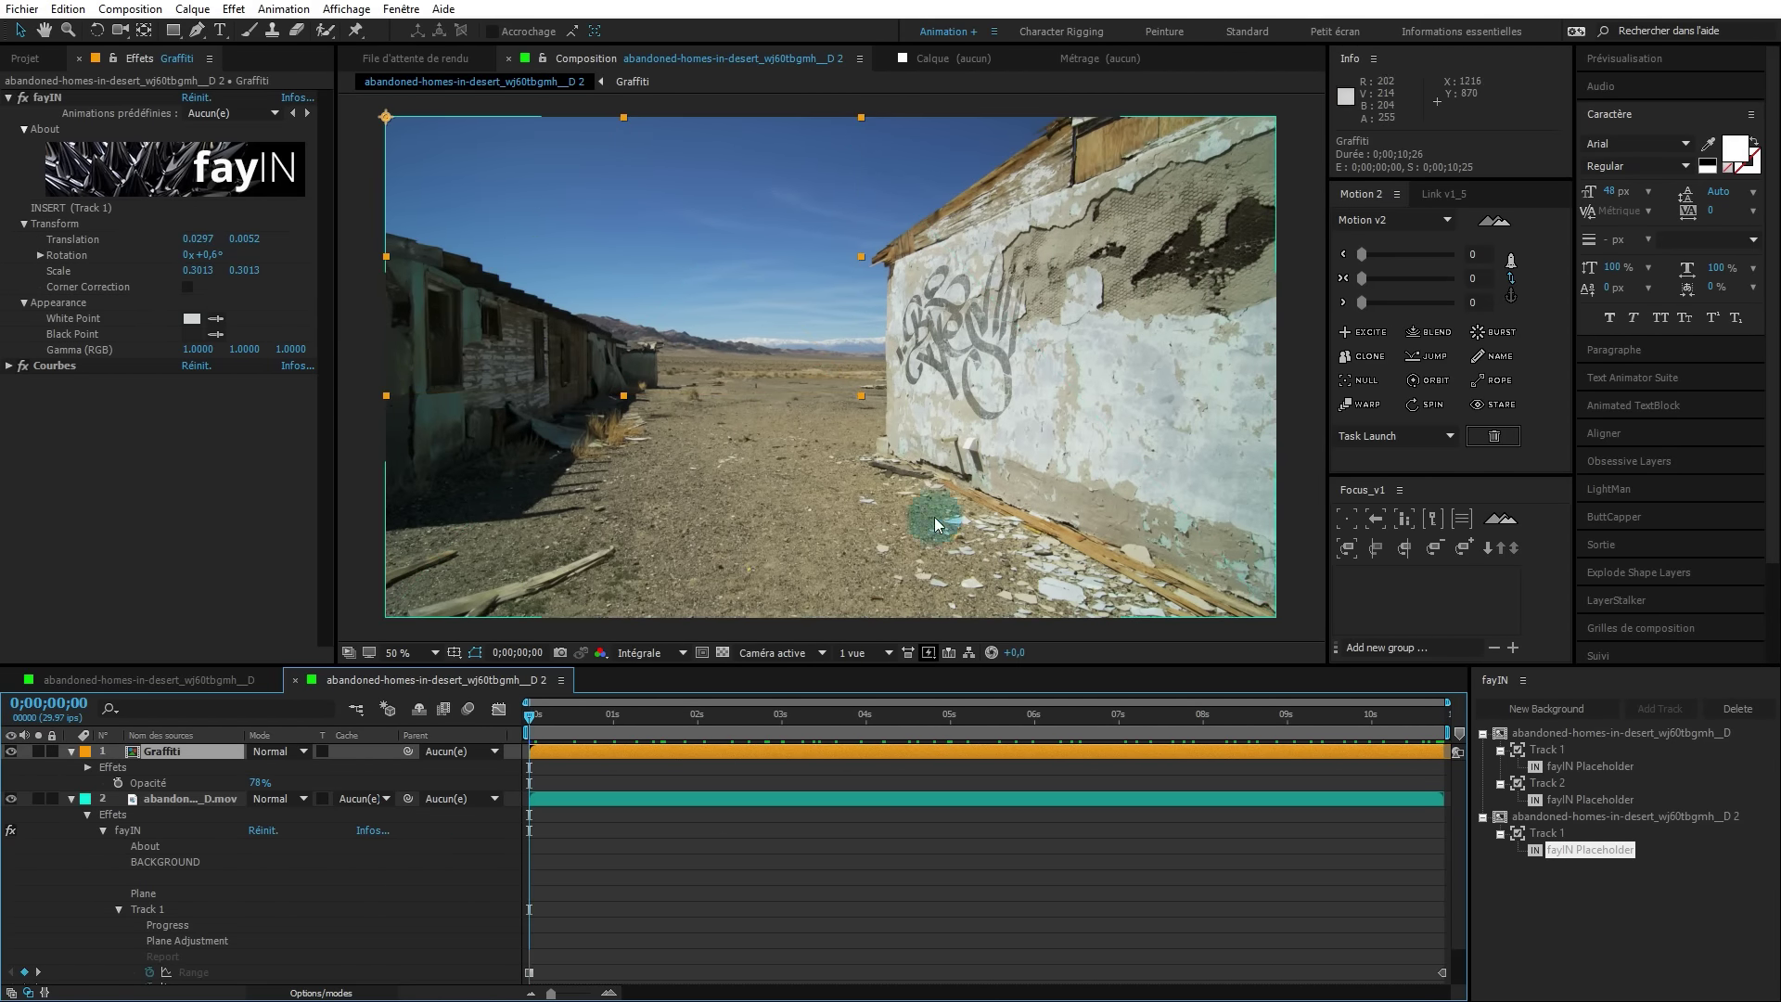
click(931, 380)
click(8, 97)
click(8, 98)
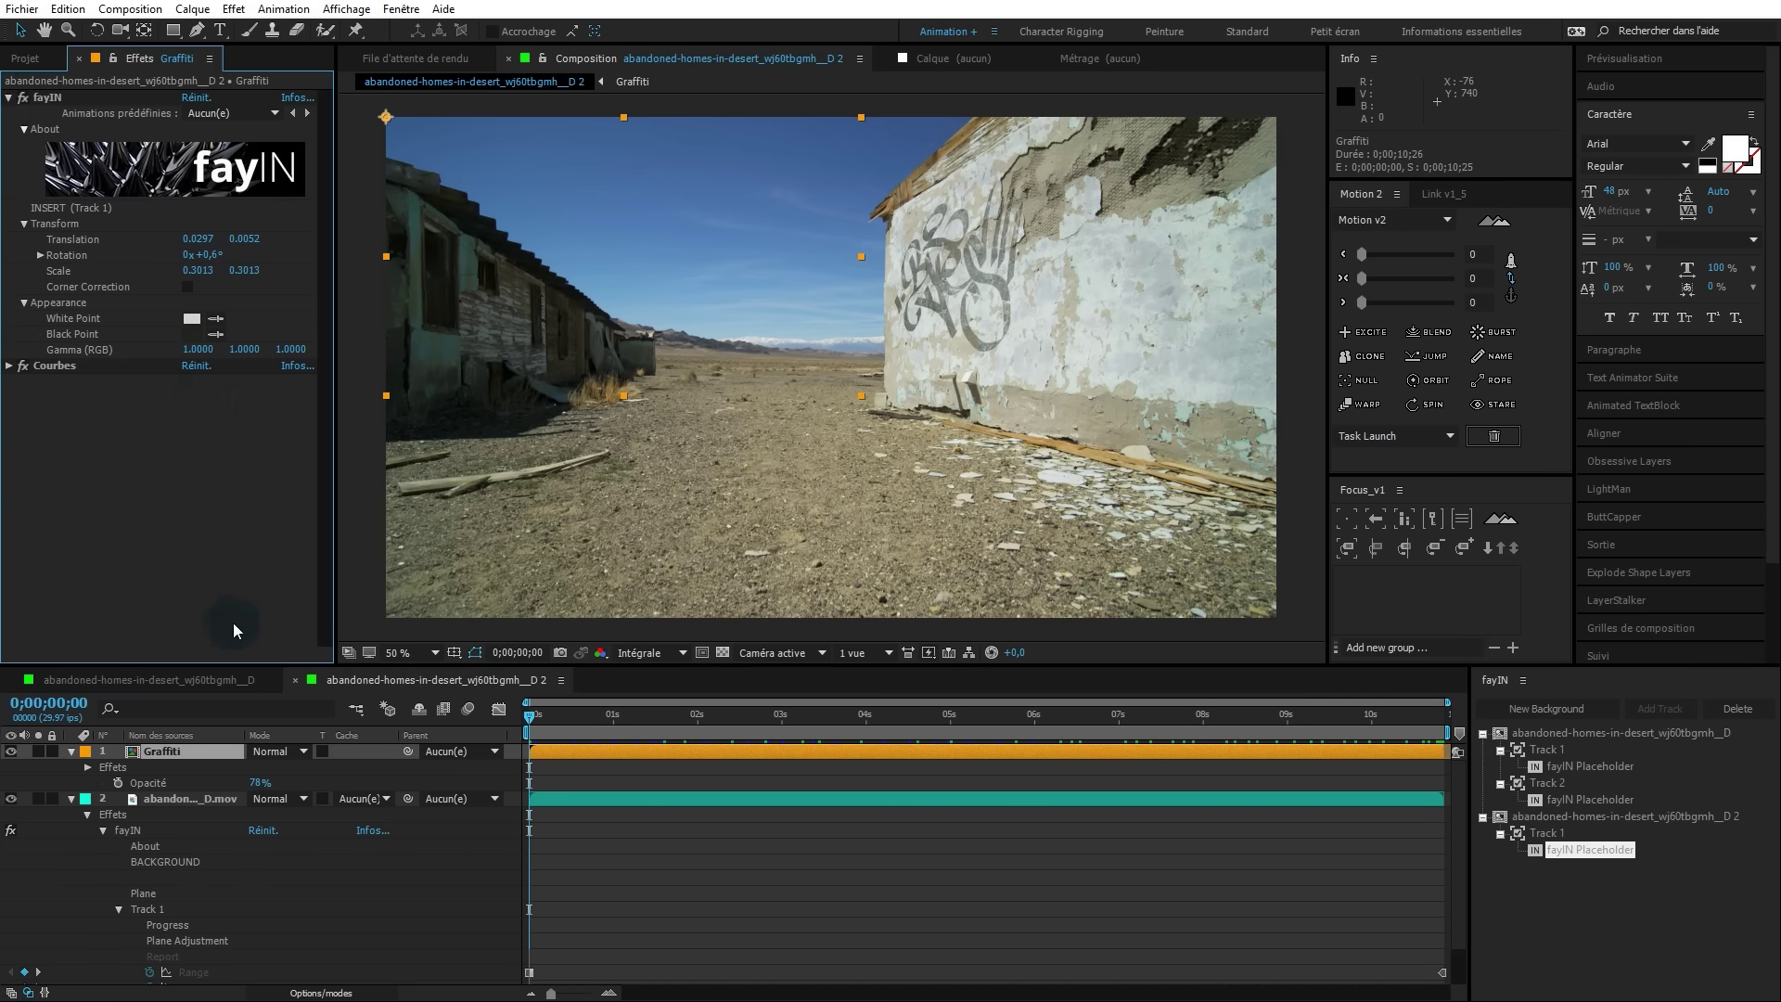
Add a second fayIN track to the background footage layer and move its properties dialog aside.
click(187, 803)
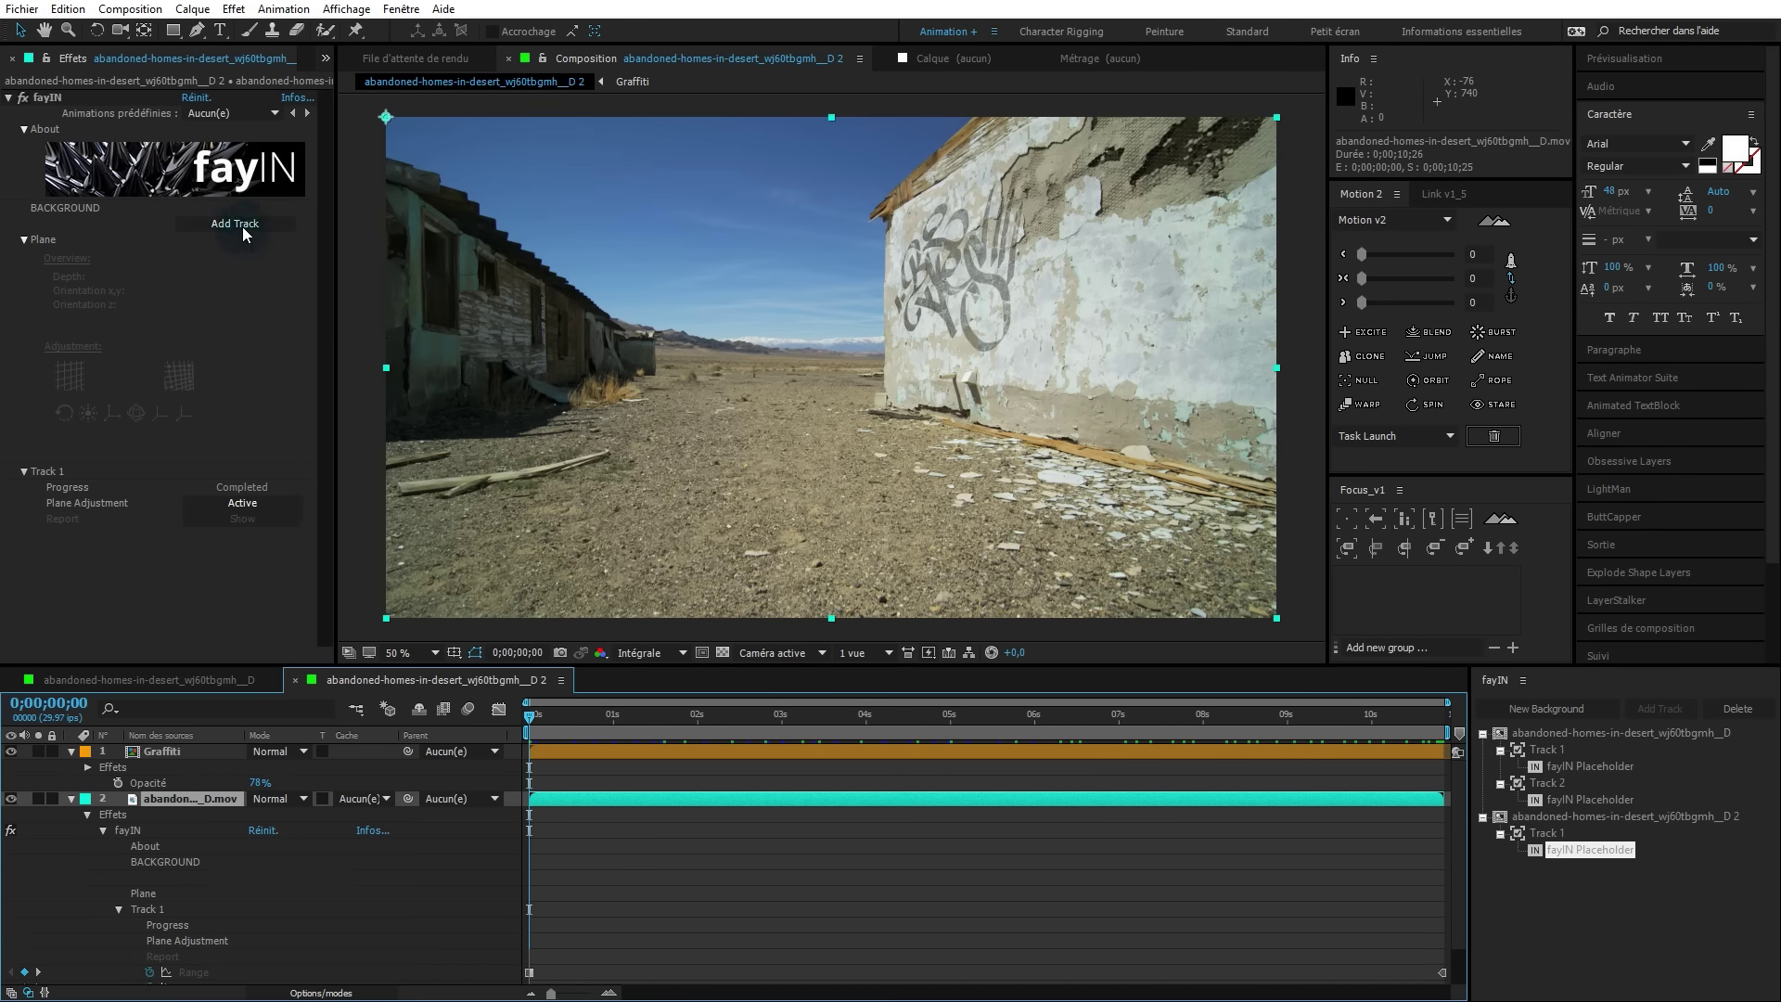
click(234, 224)
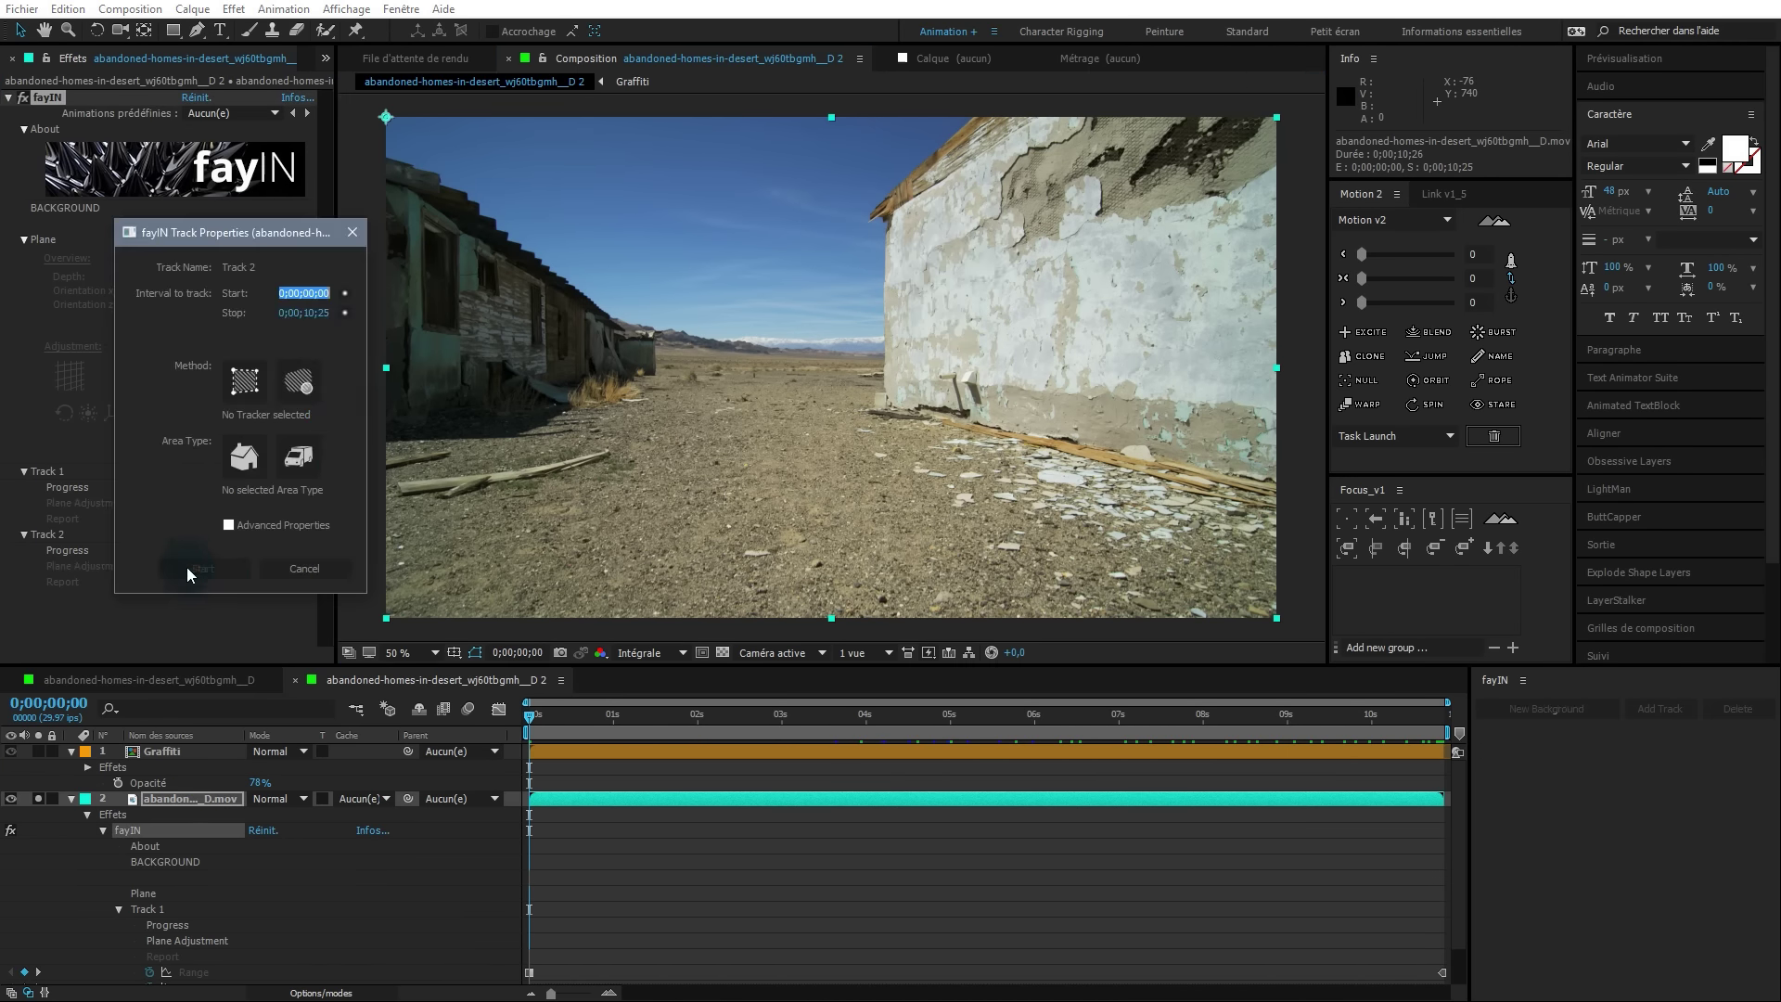
drag(257, 238, 317, 234)
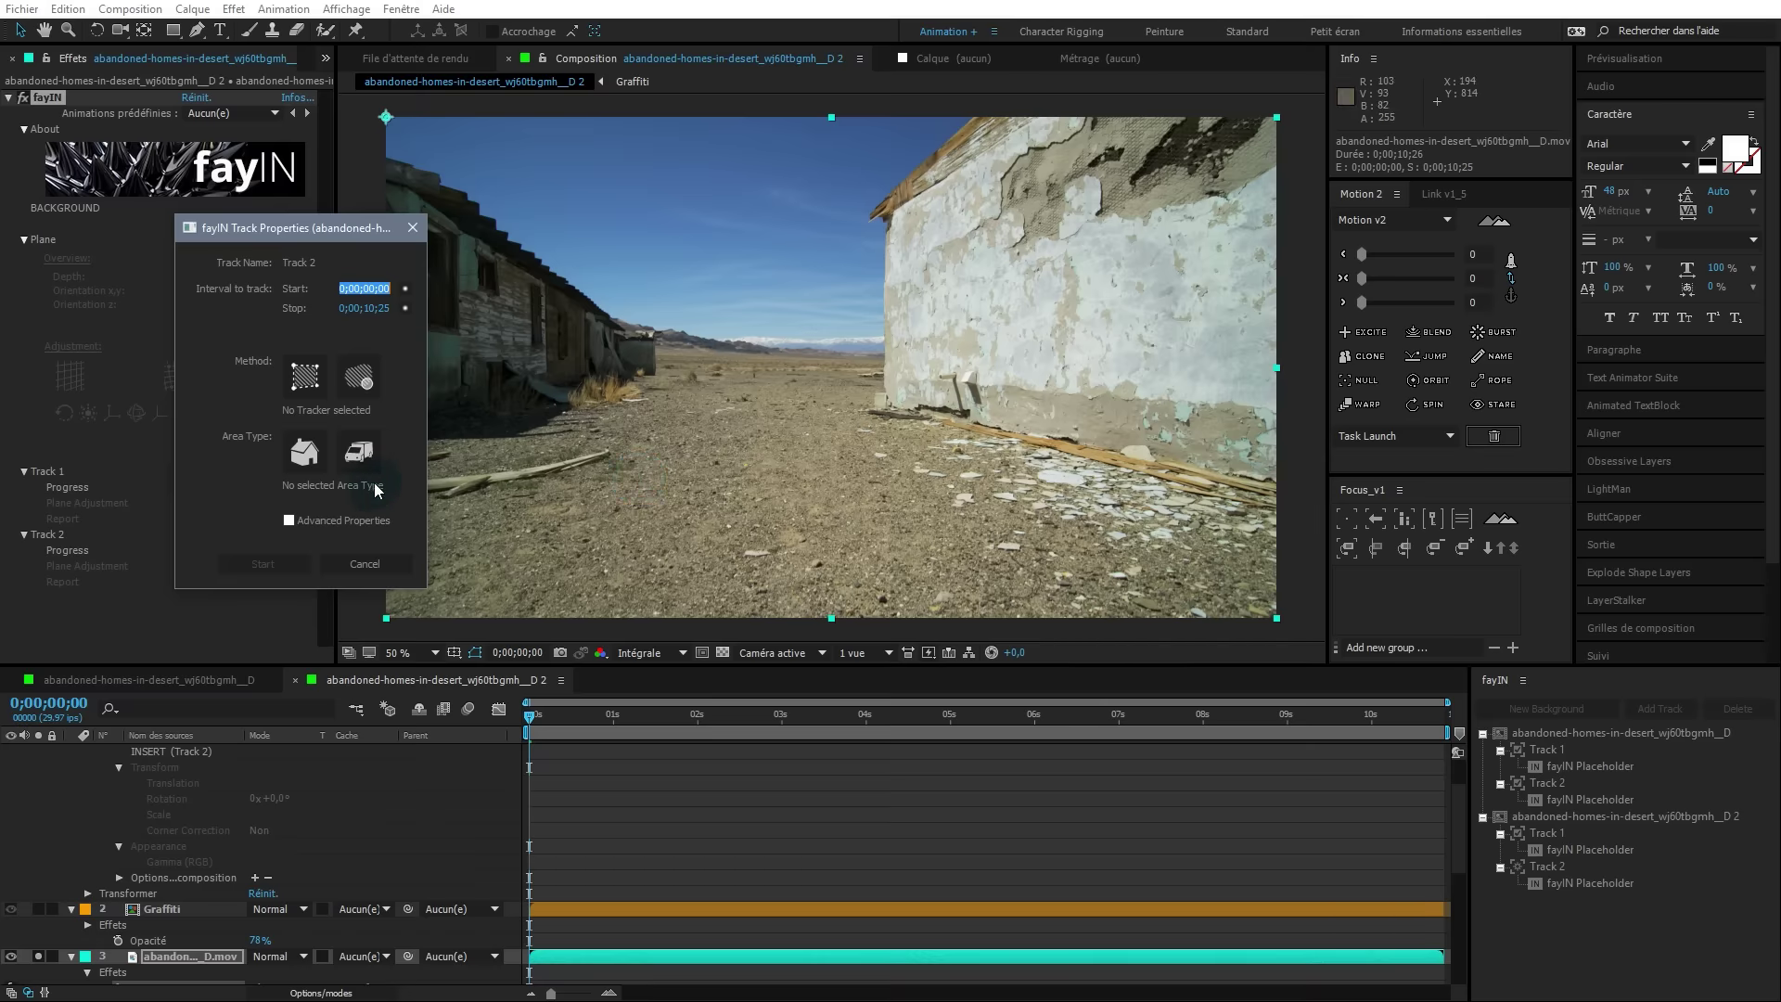
Track the ground between the buildings with the Mask Region Tracker, painting a horizontal mask and choosing Static Area.
click(364, 382)
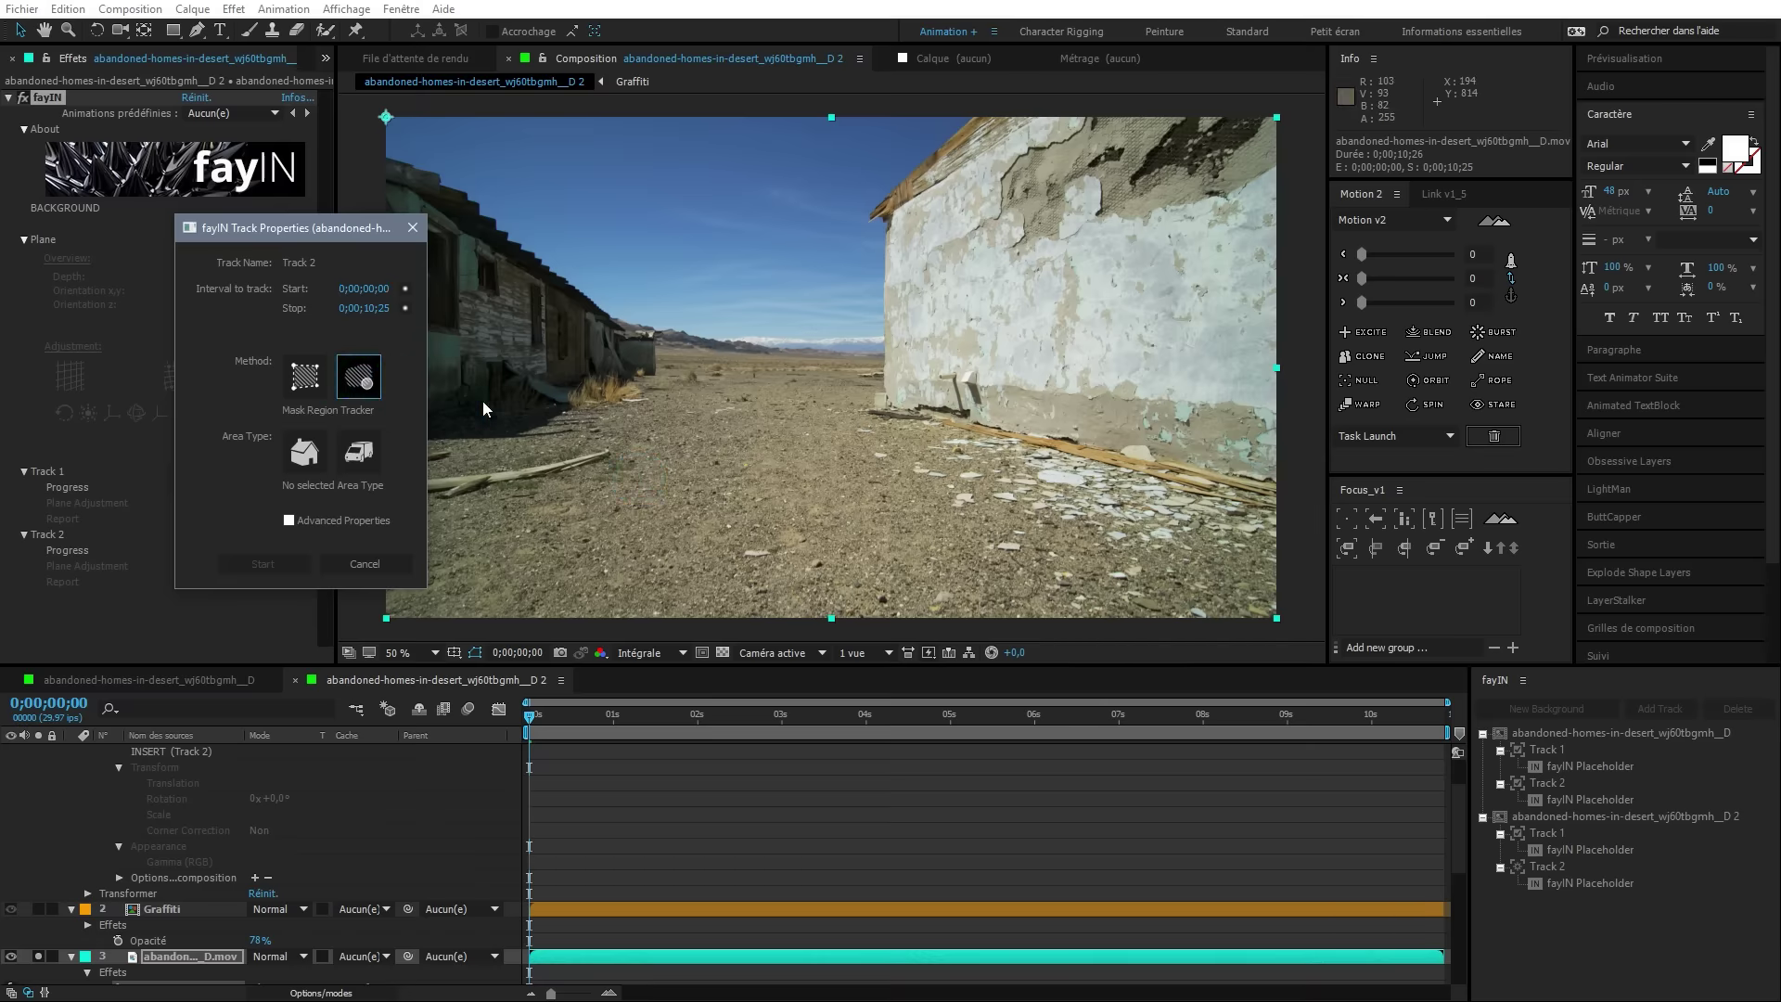
drag(693, 466, 787, 465)
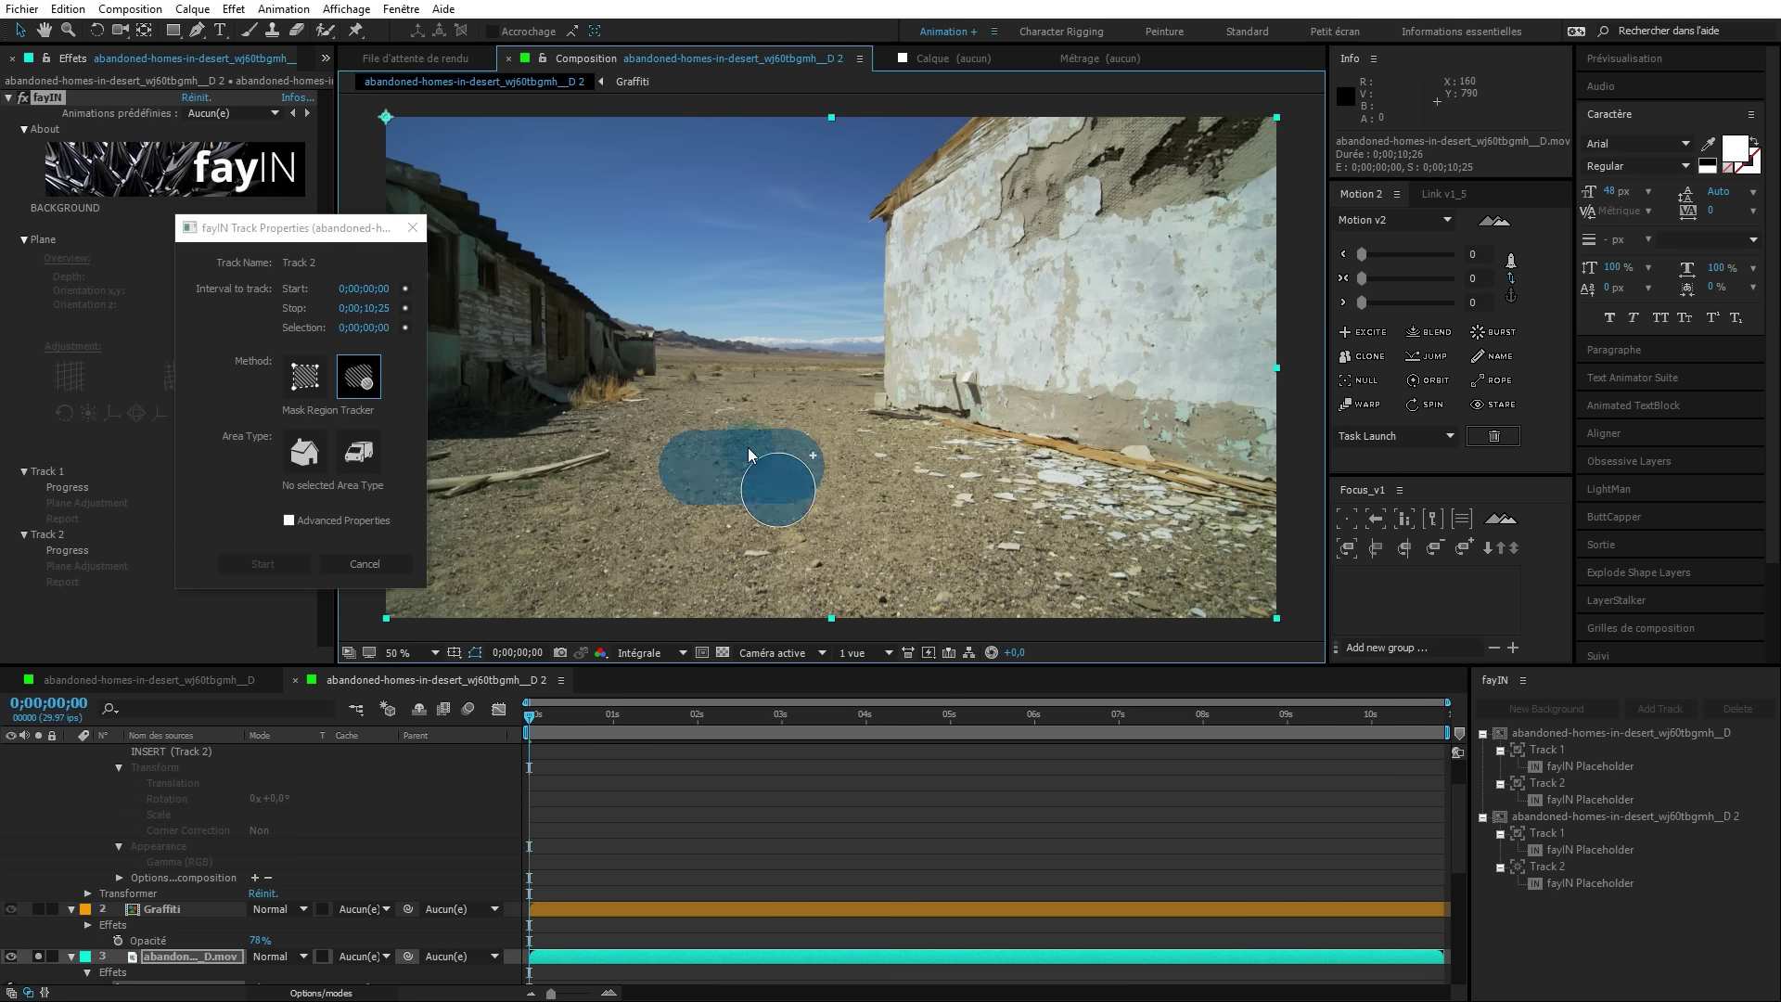
click(312, 462)
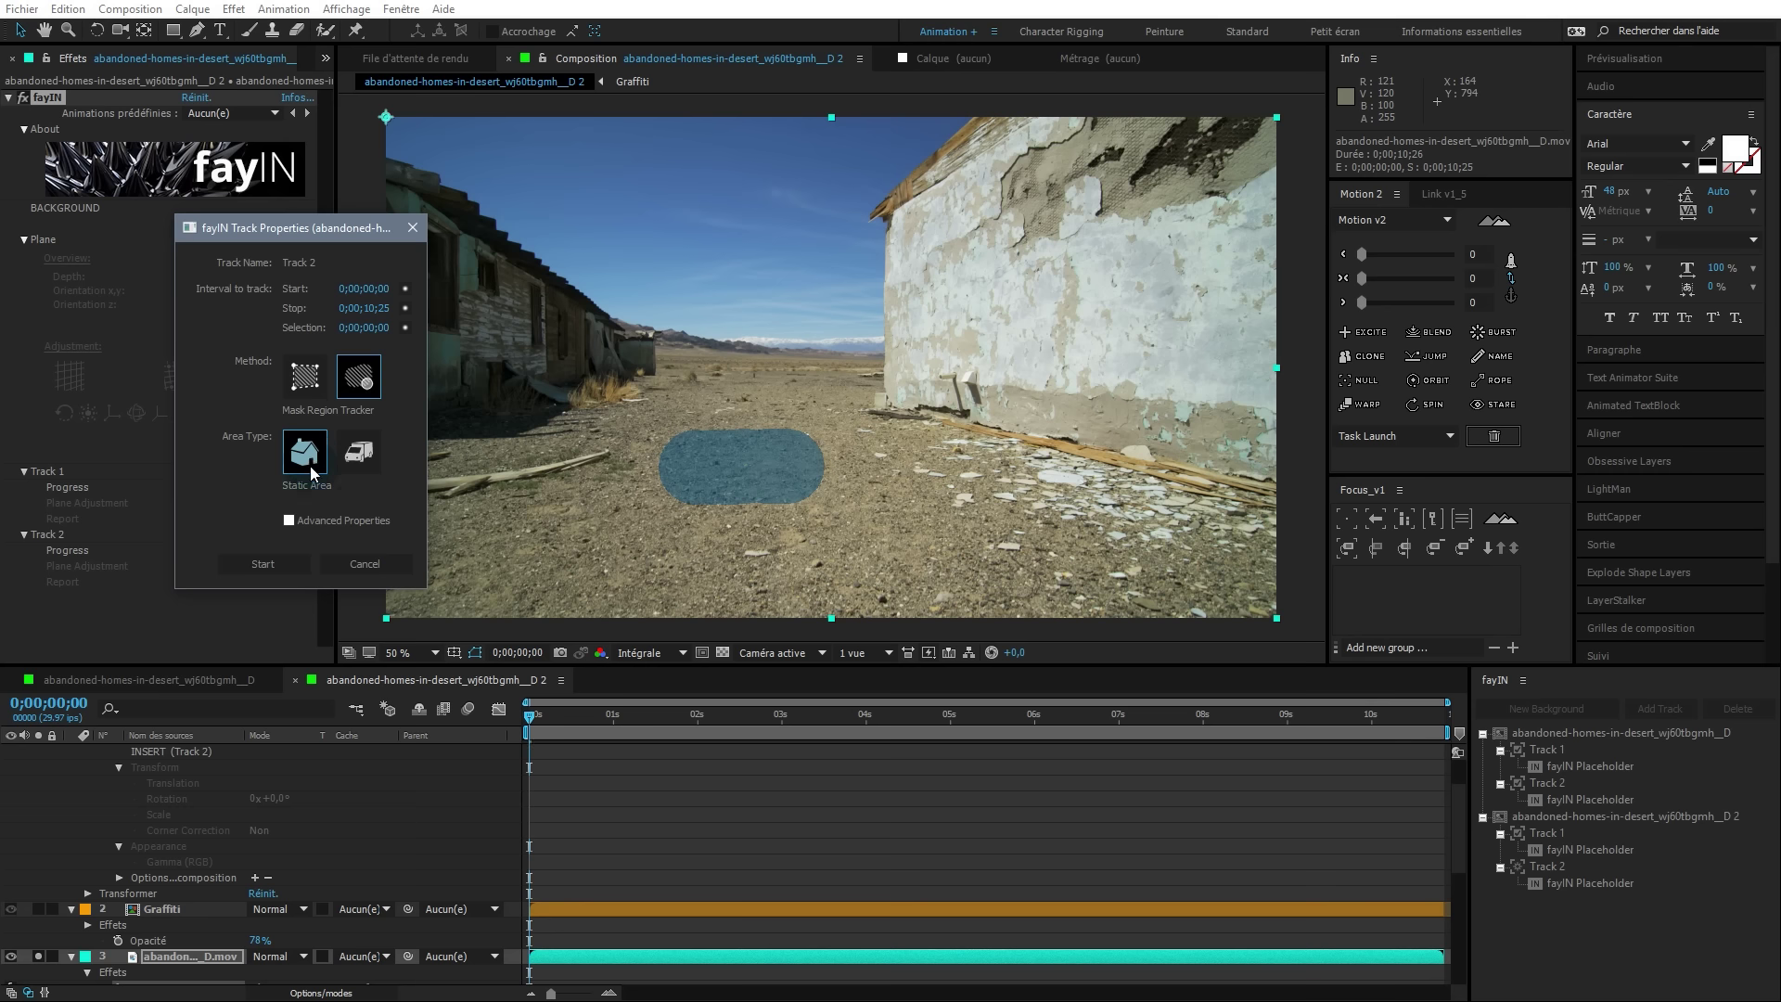
click(262, 564)
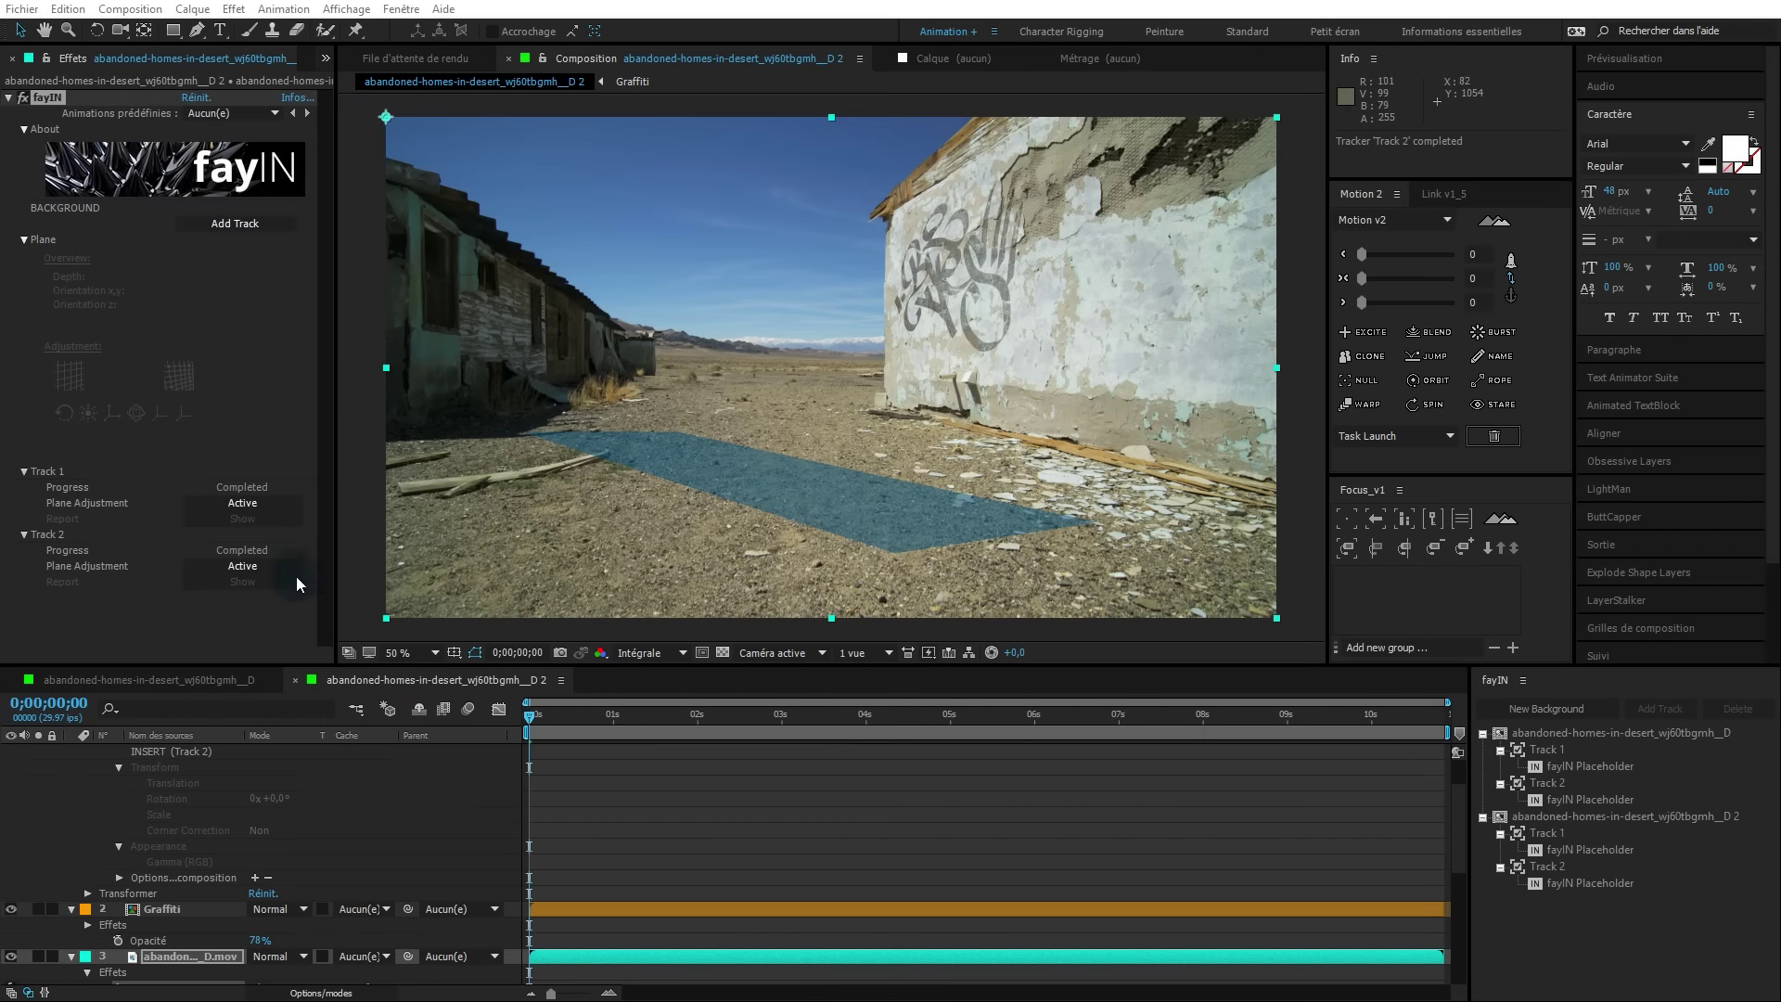
Activate the plane adjustment for Track 2 and review its tracking report.
click(794, 464)
click(531, 716)
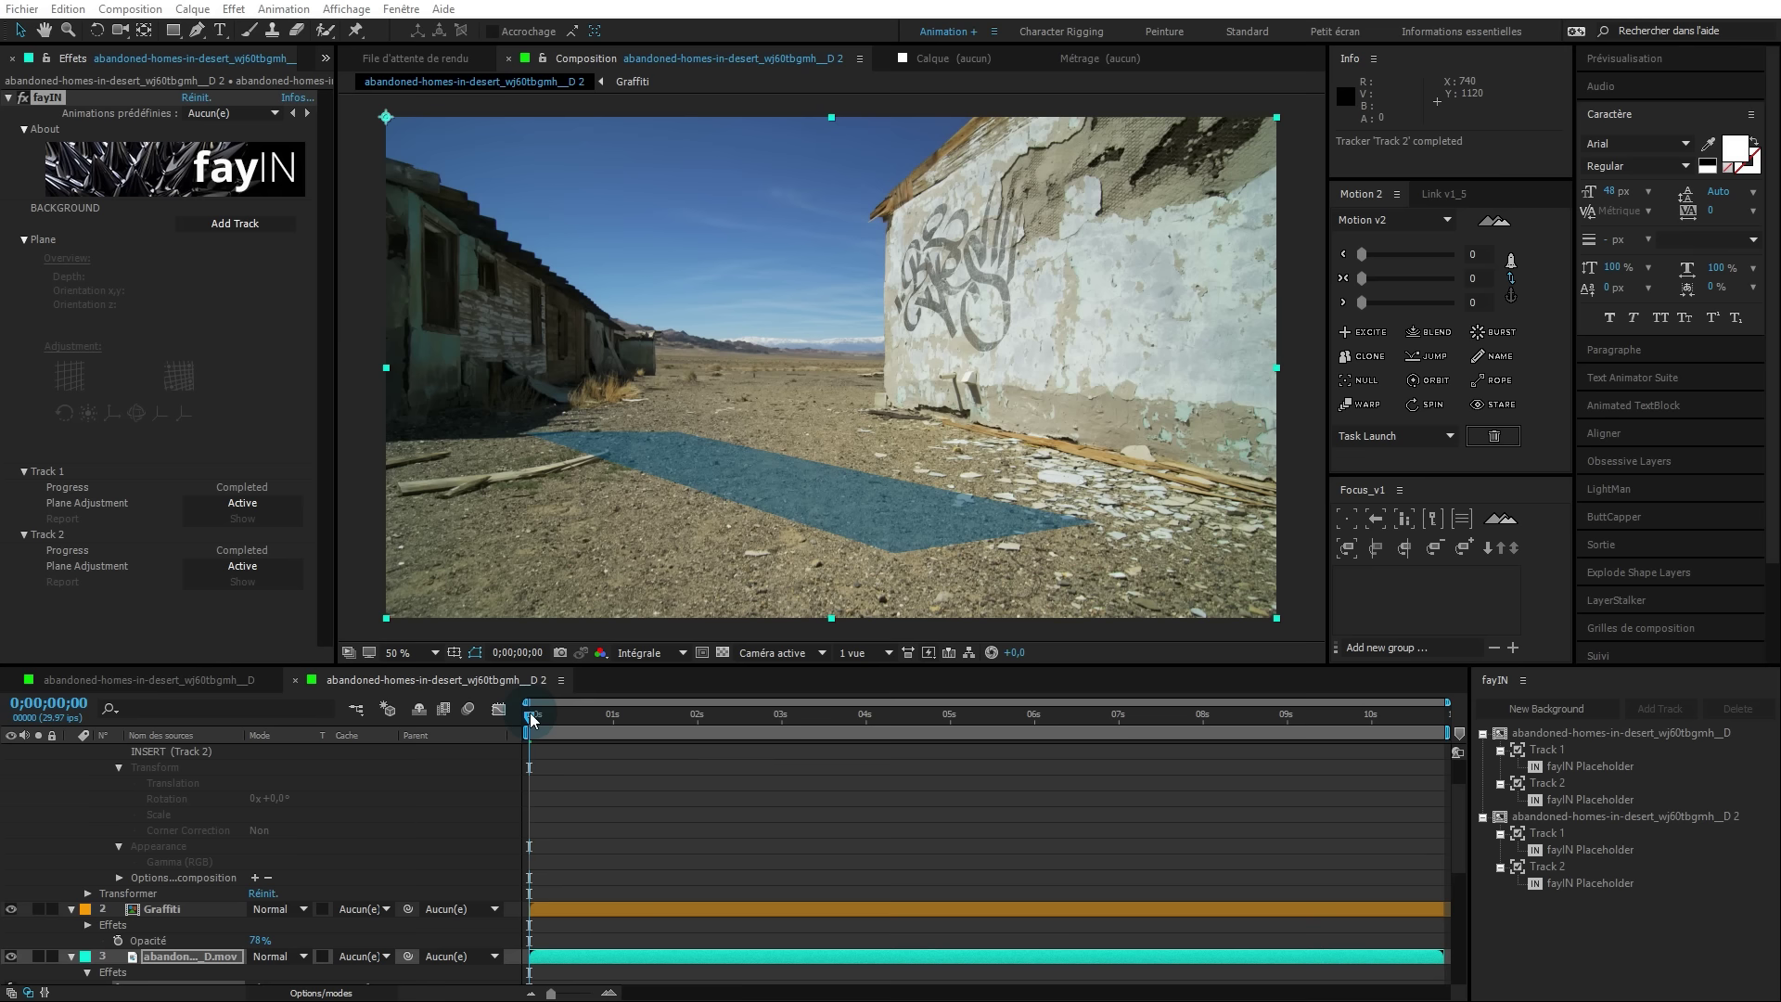
mouse_move(532, 716)
mouse_down()
mouse_move(872, 712)
mouse_move(509, 726)
mouse_move(1399, 714)
mouse_move(1474, 729)
mouse_move(506, 715)
mouse_up()
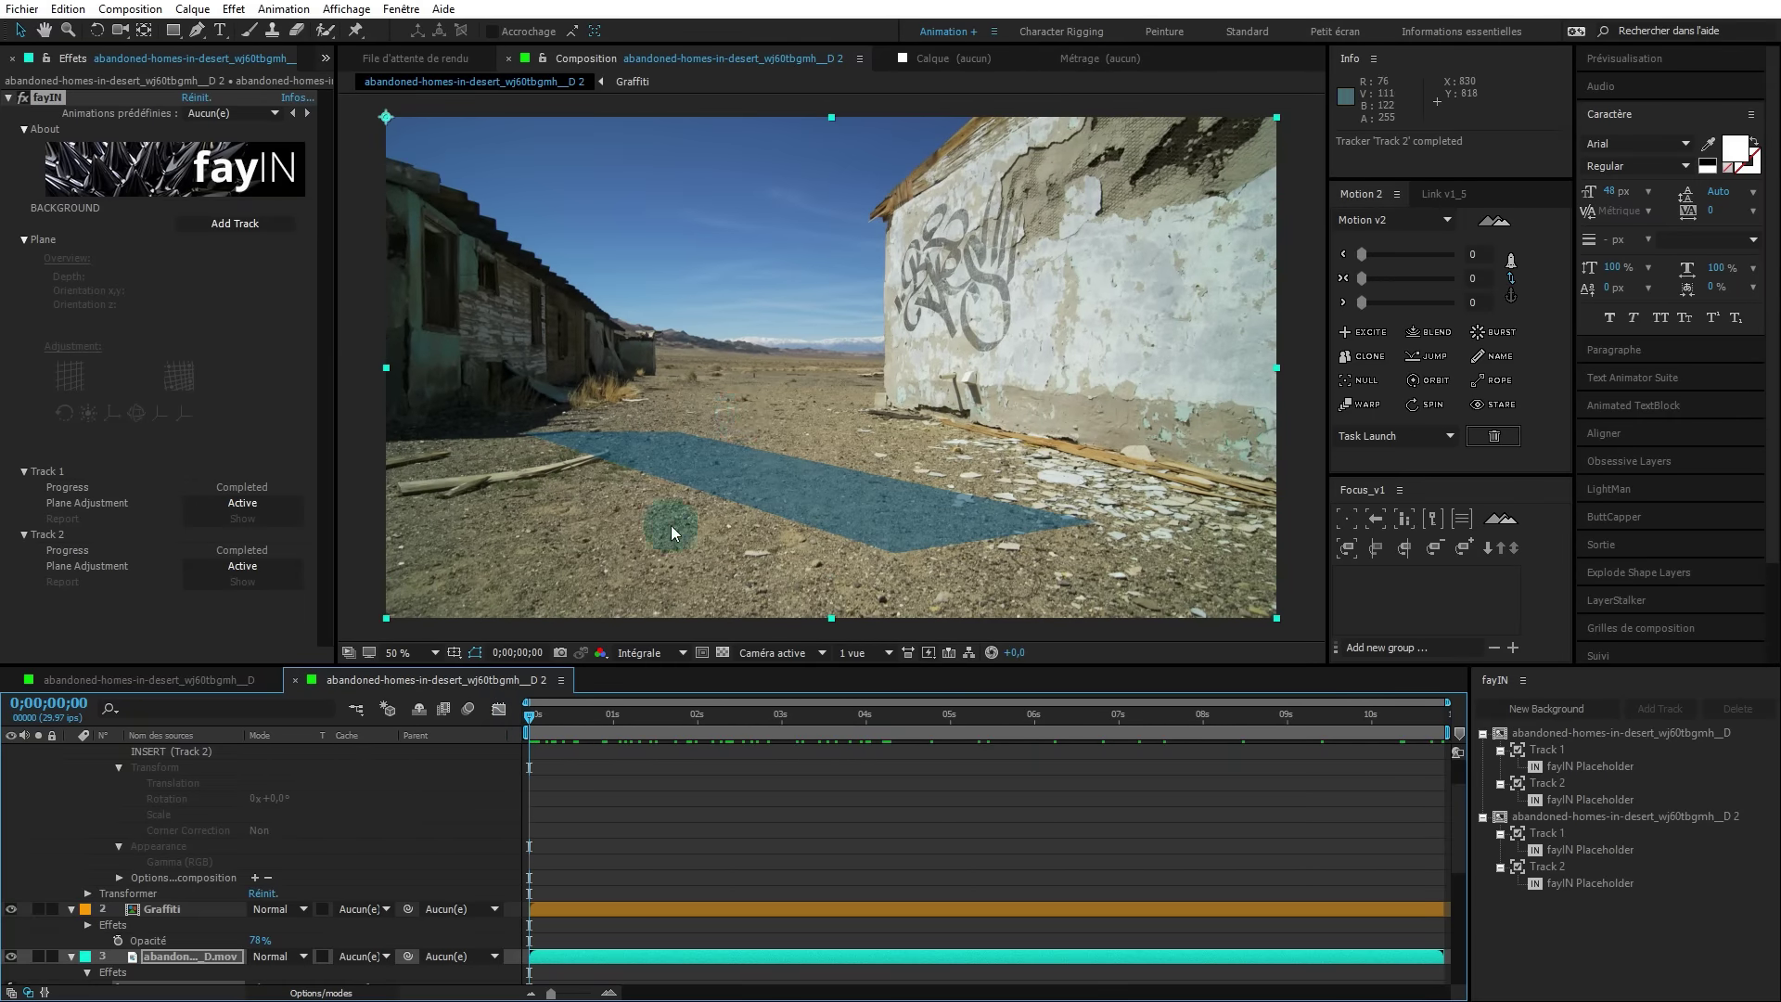
click(258, 565)
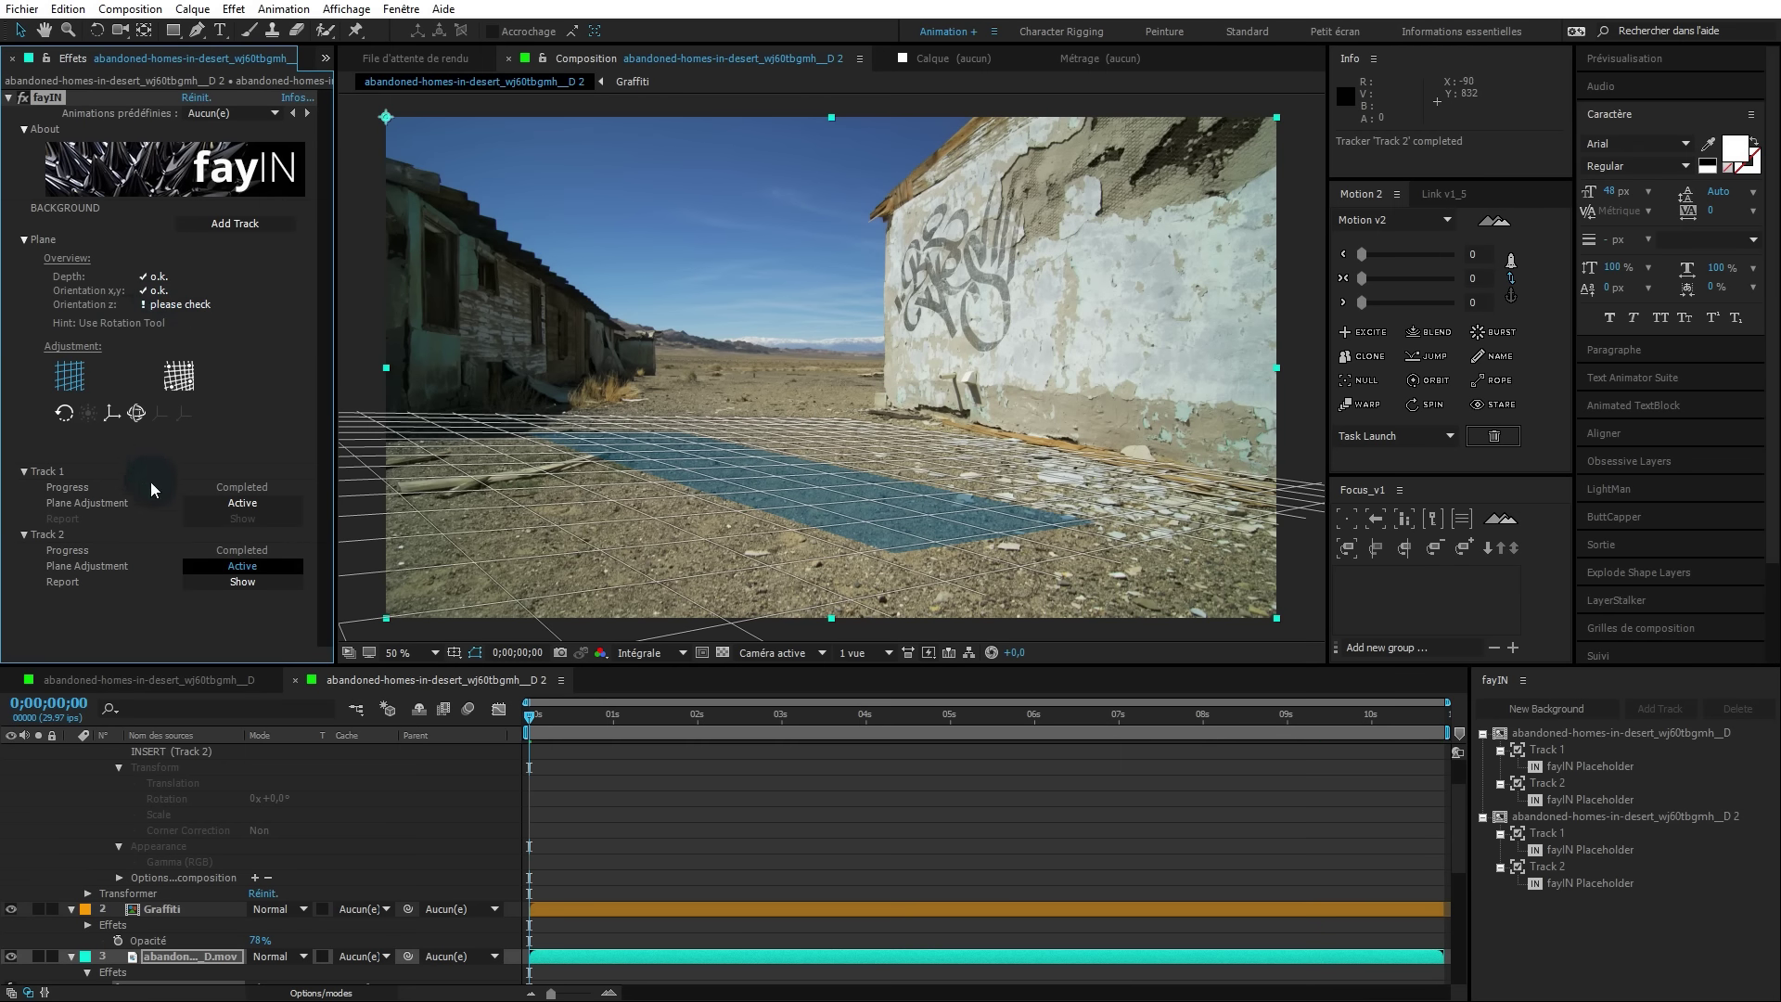
click(248, 581)
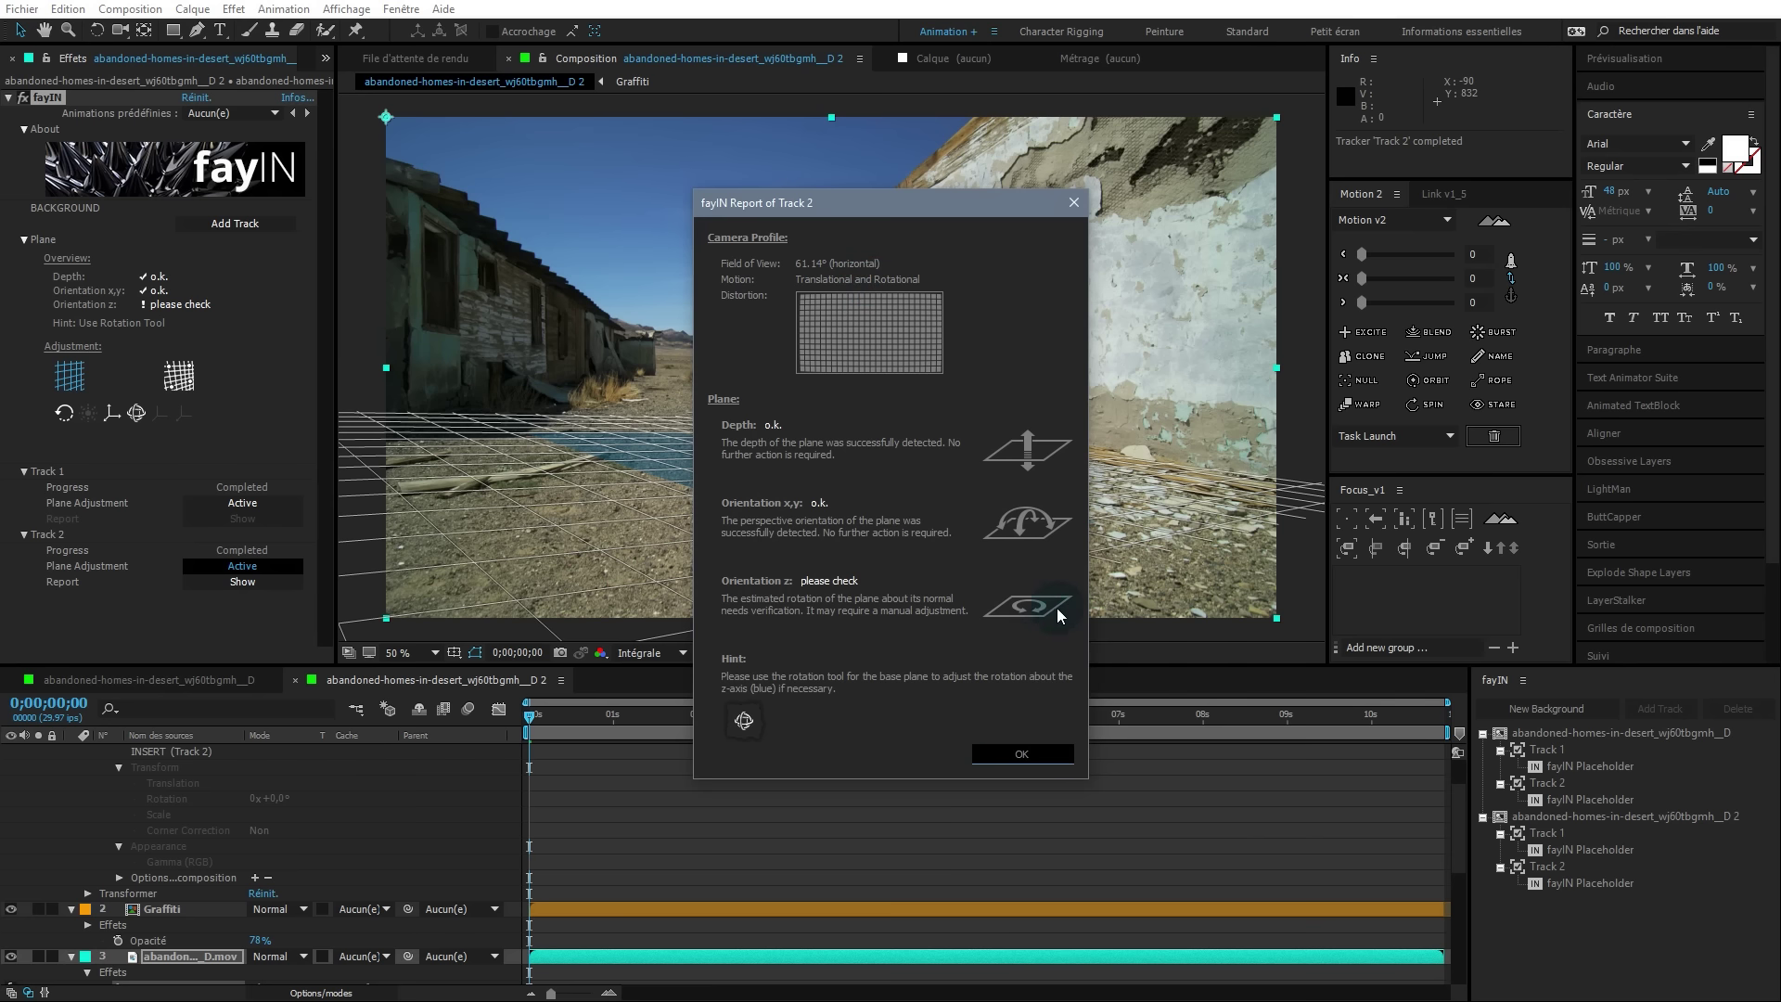
click(1014, 753)
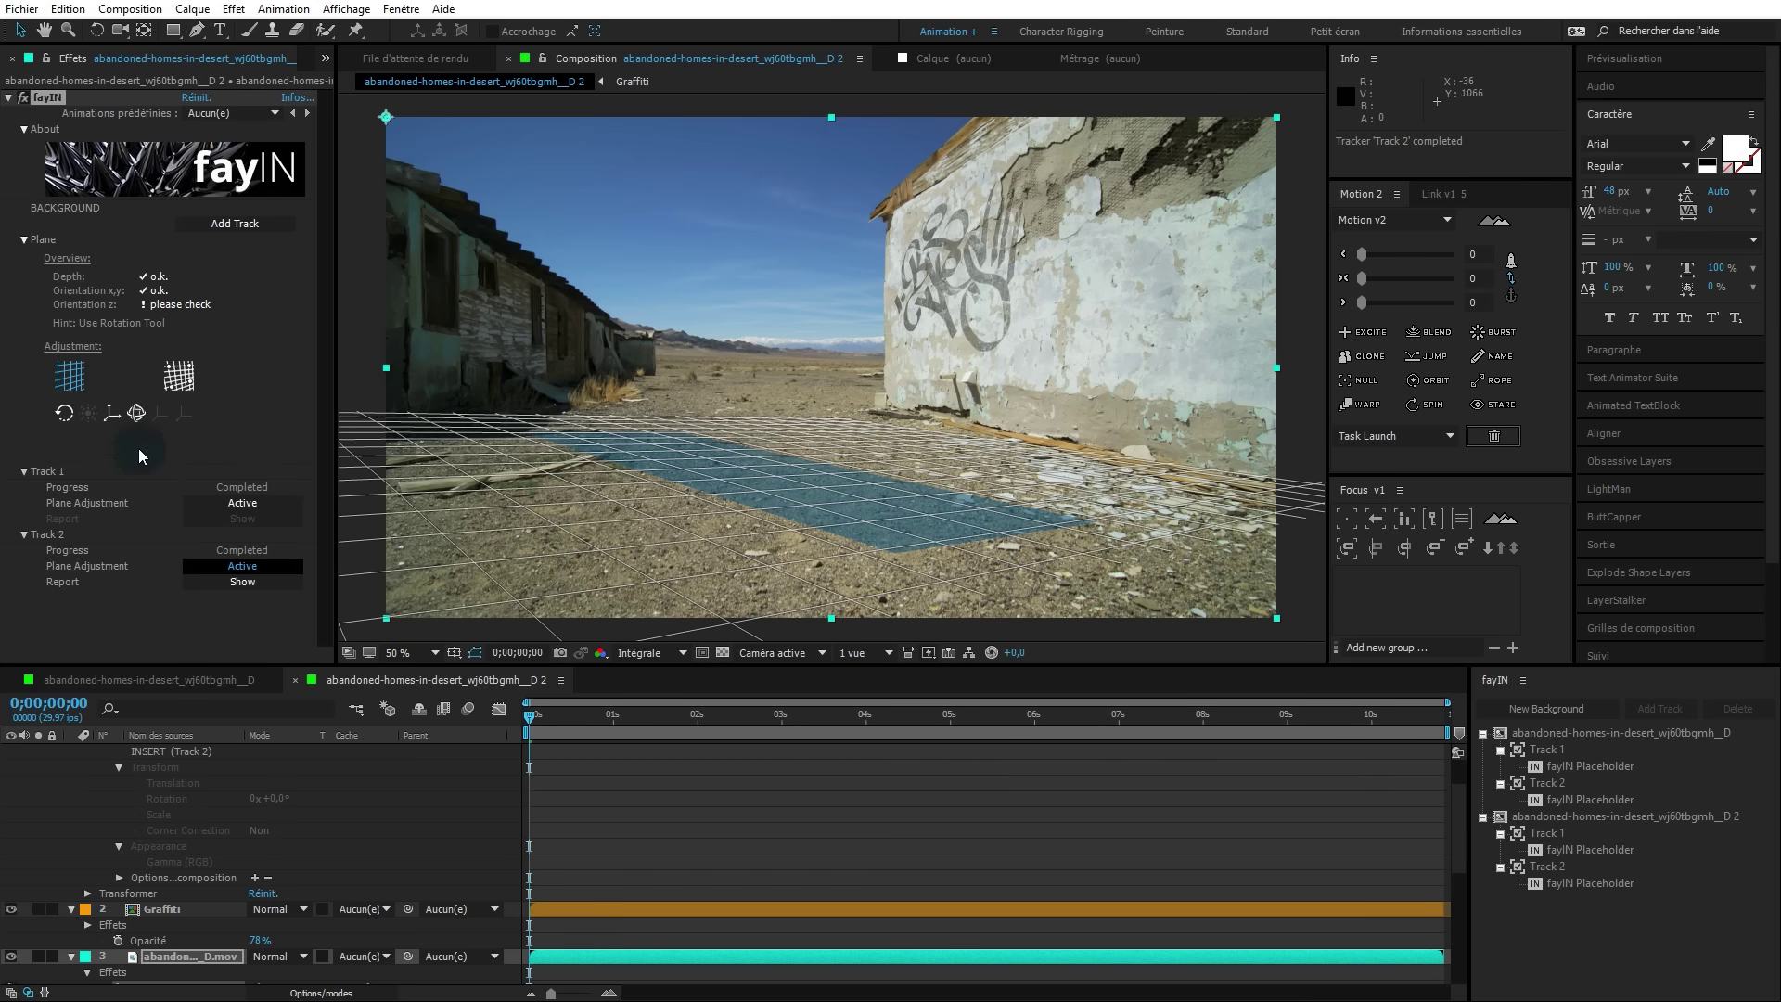
Rotate the Track 2 base plane about its blue z-axis until the grid aligns with the buildings, and end the plane adjustment.
click(138, 416)
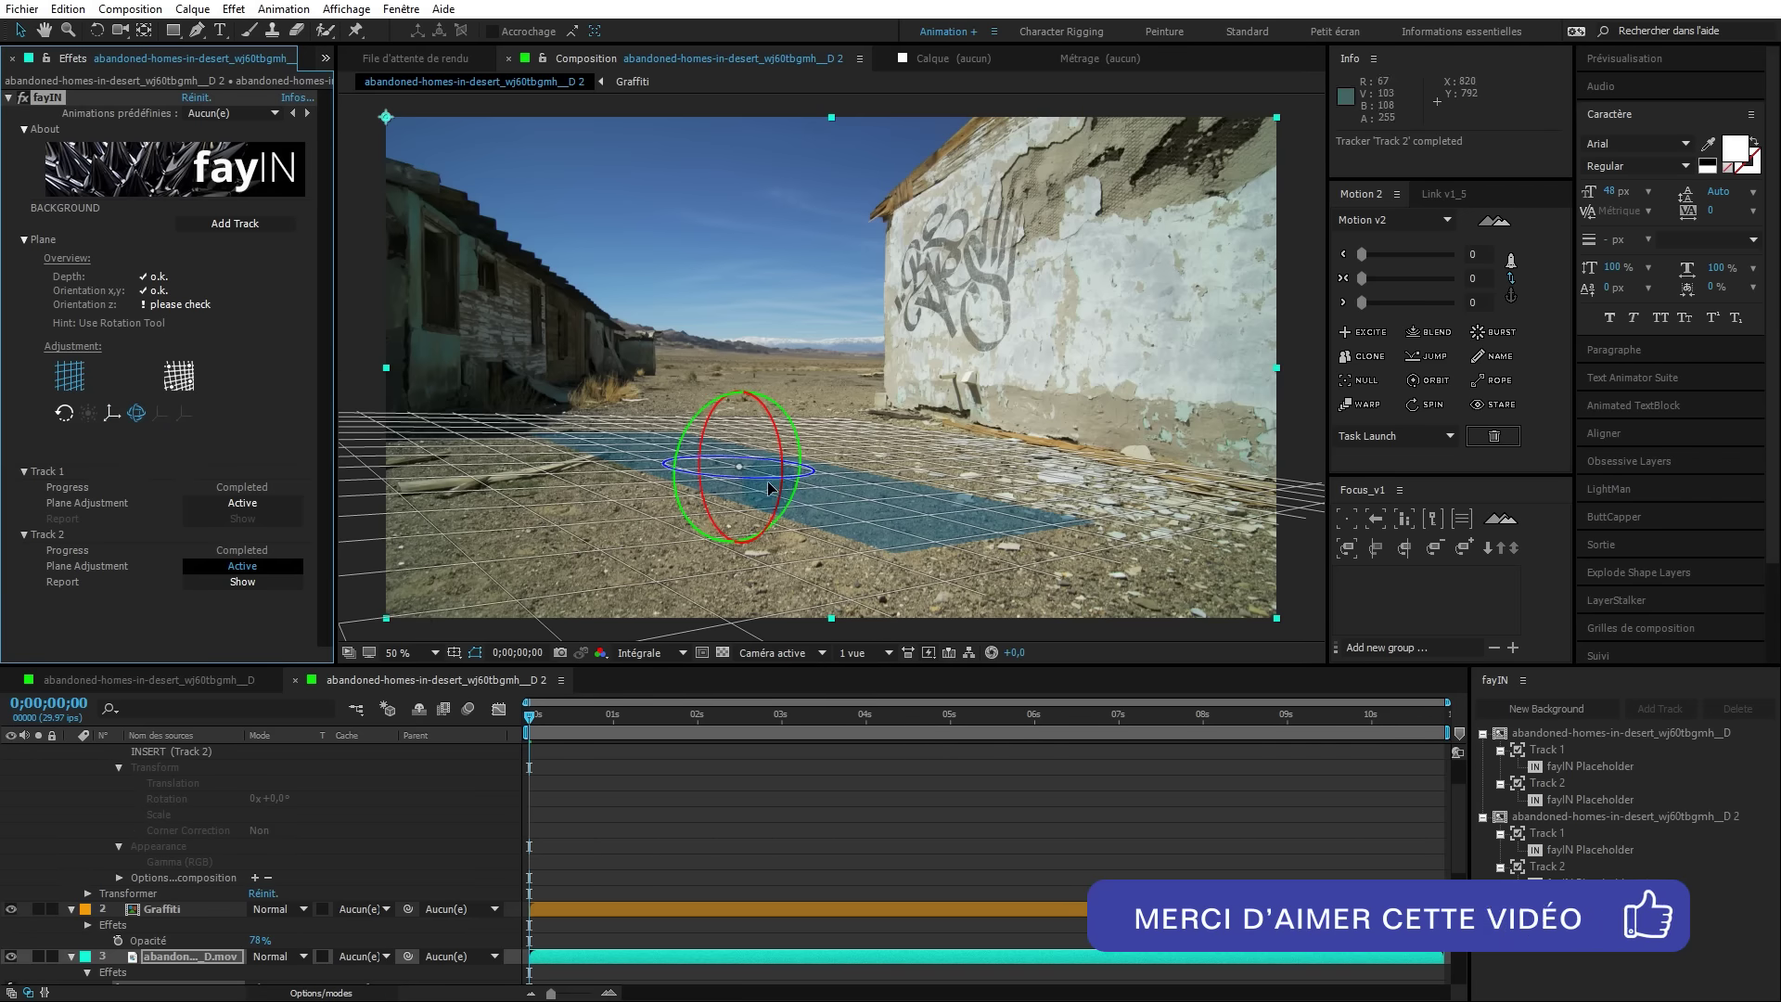
drag(768, 485, 693, 519)
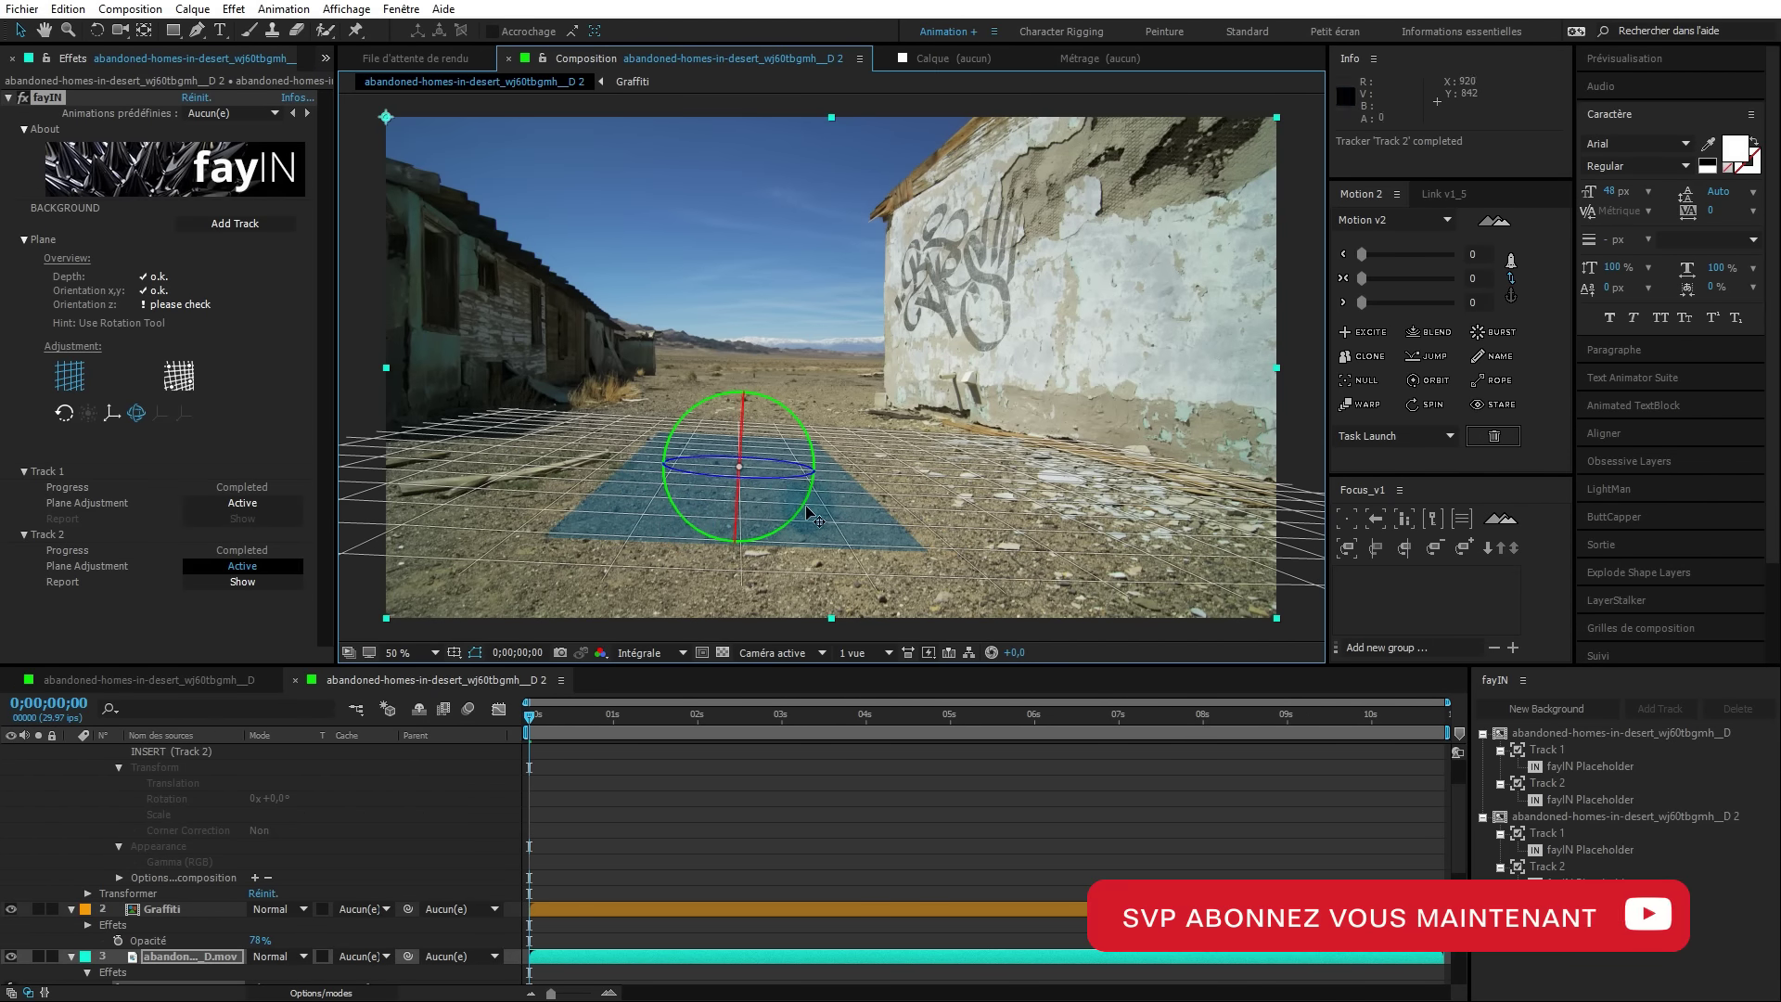
drag(806, 501, 809, 494)
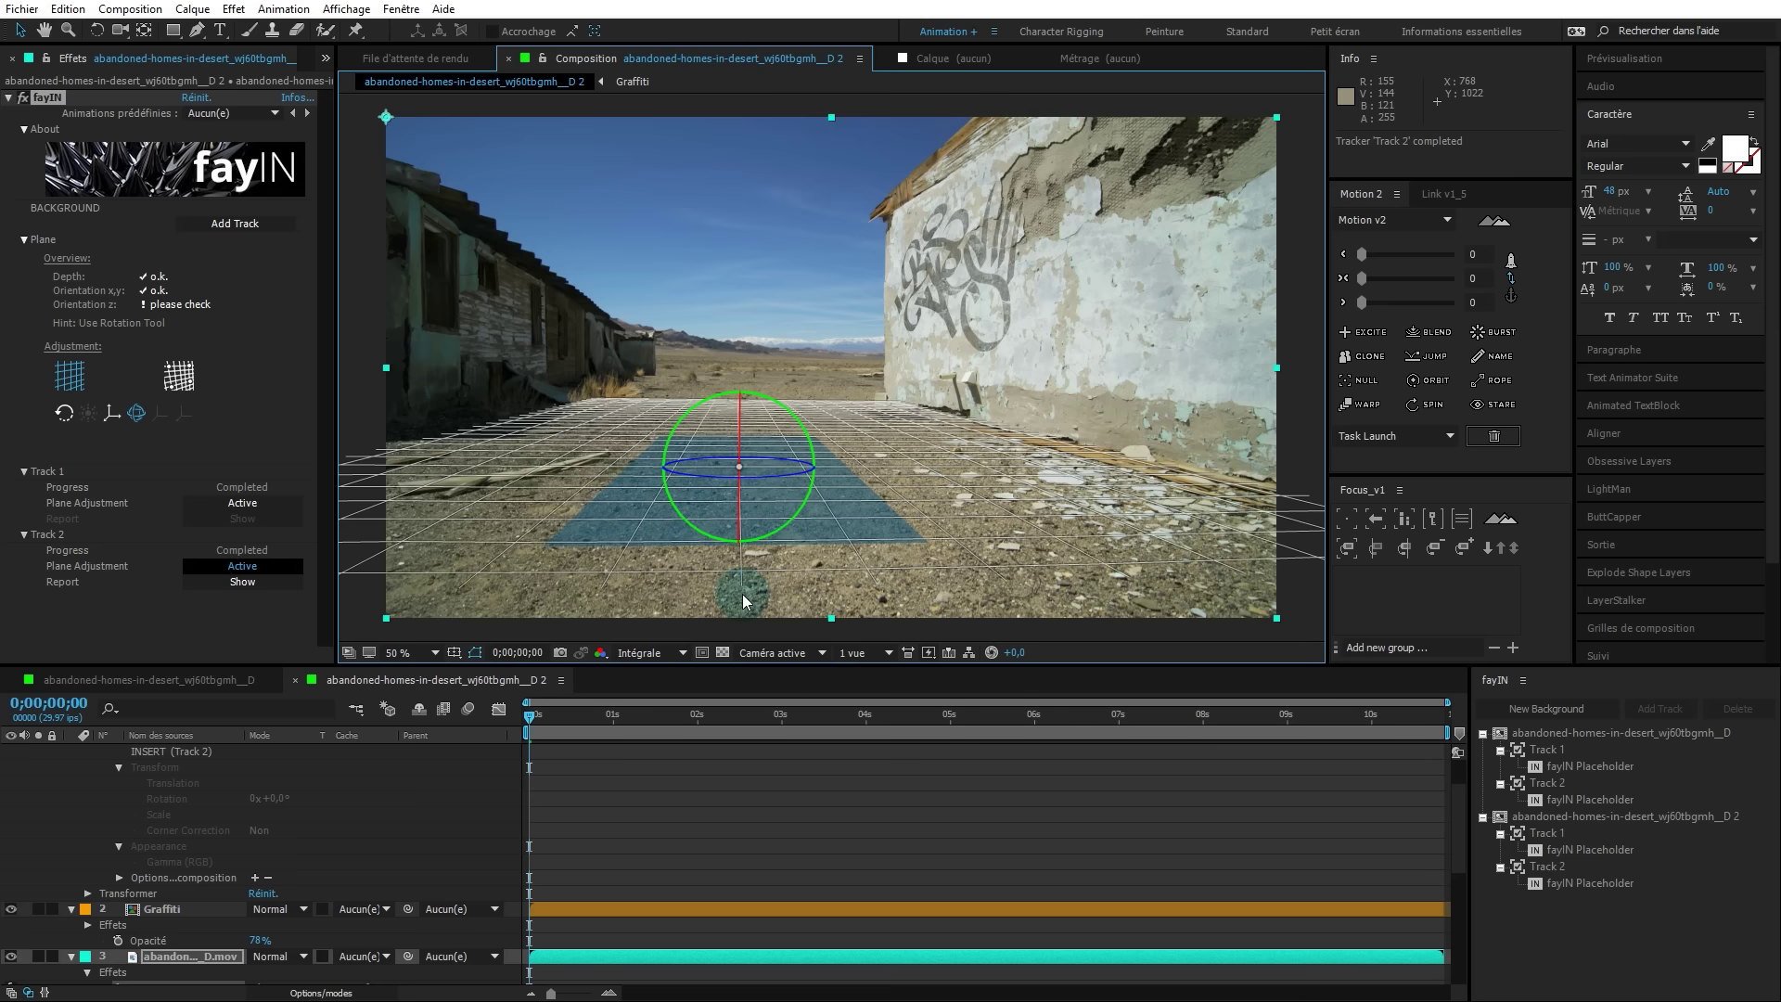
click(243, 567)
drag(529, 719, 466, 727)
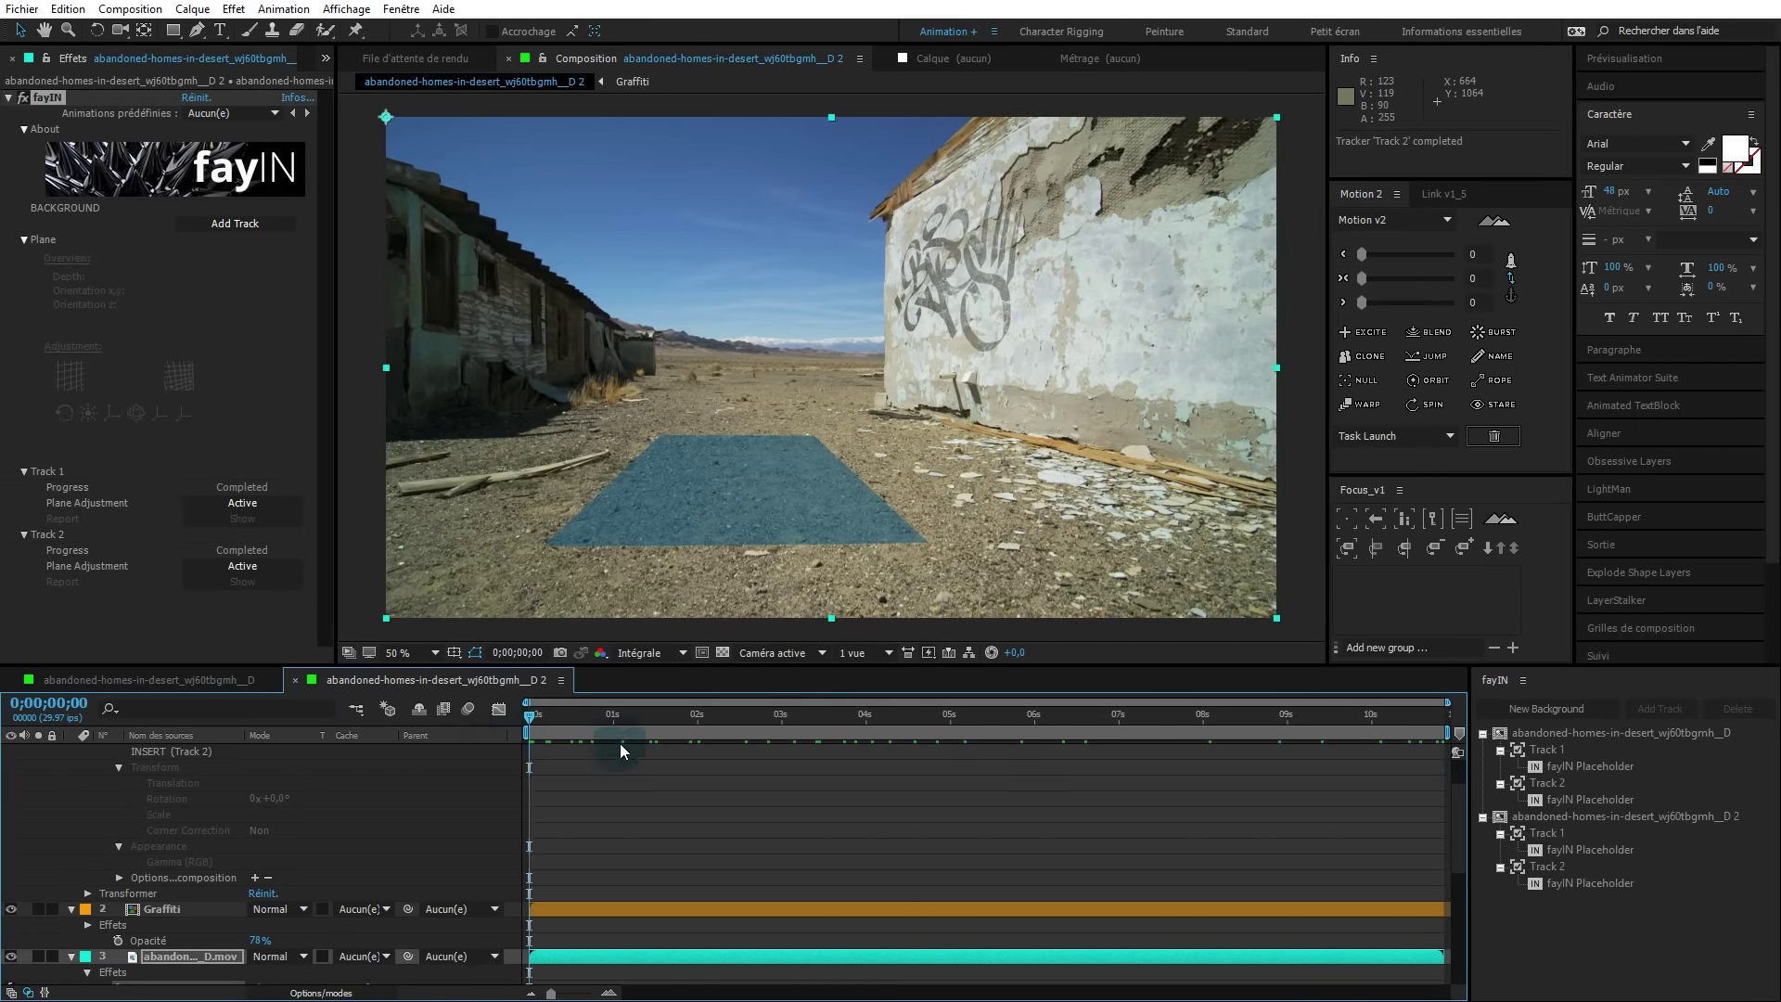
Exchange the Track 2 placeholder footage for the ombre composition, adjusting the insert's ratio to match the new content.
click(1589, 881)
right_click(1590, 881)
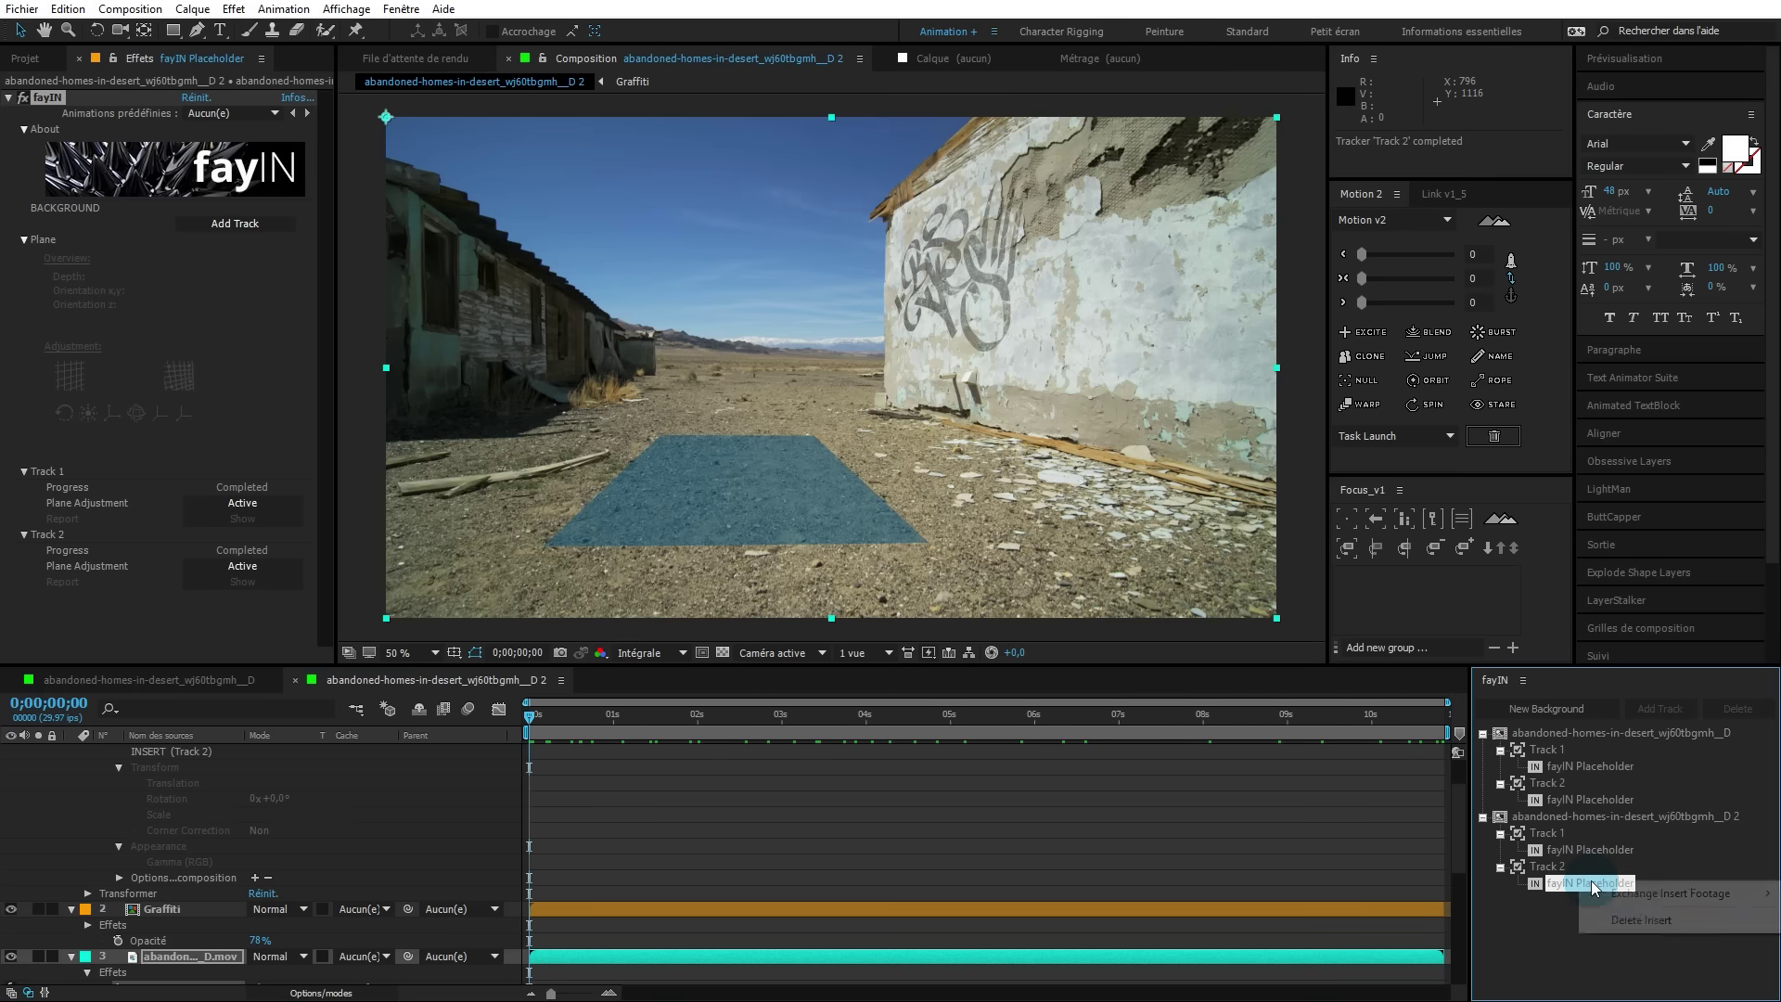
click(1660, 893)
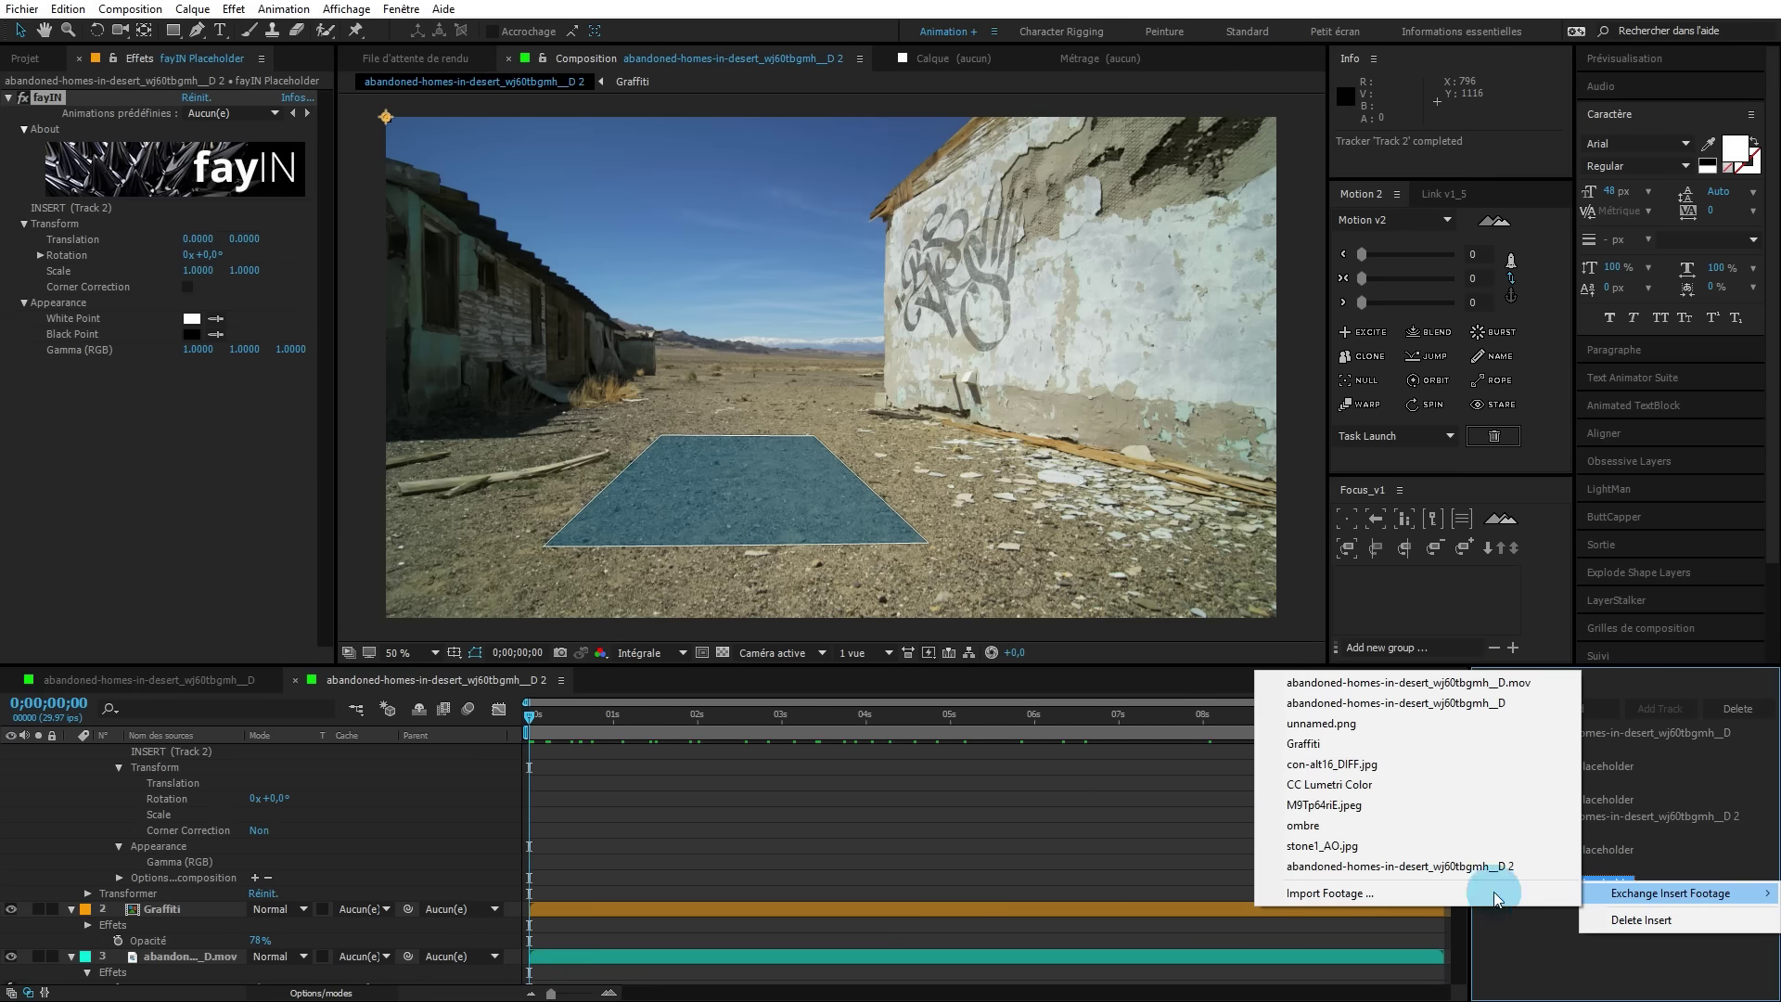
click(1317, 827)
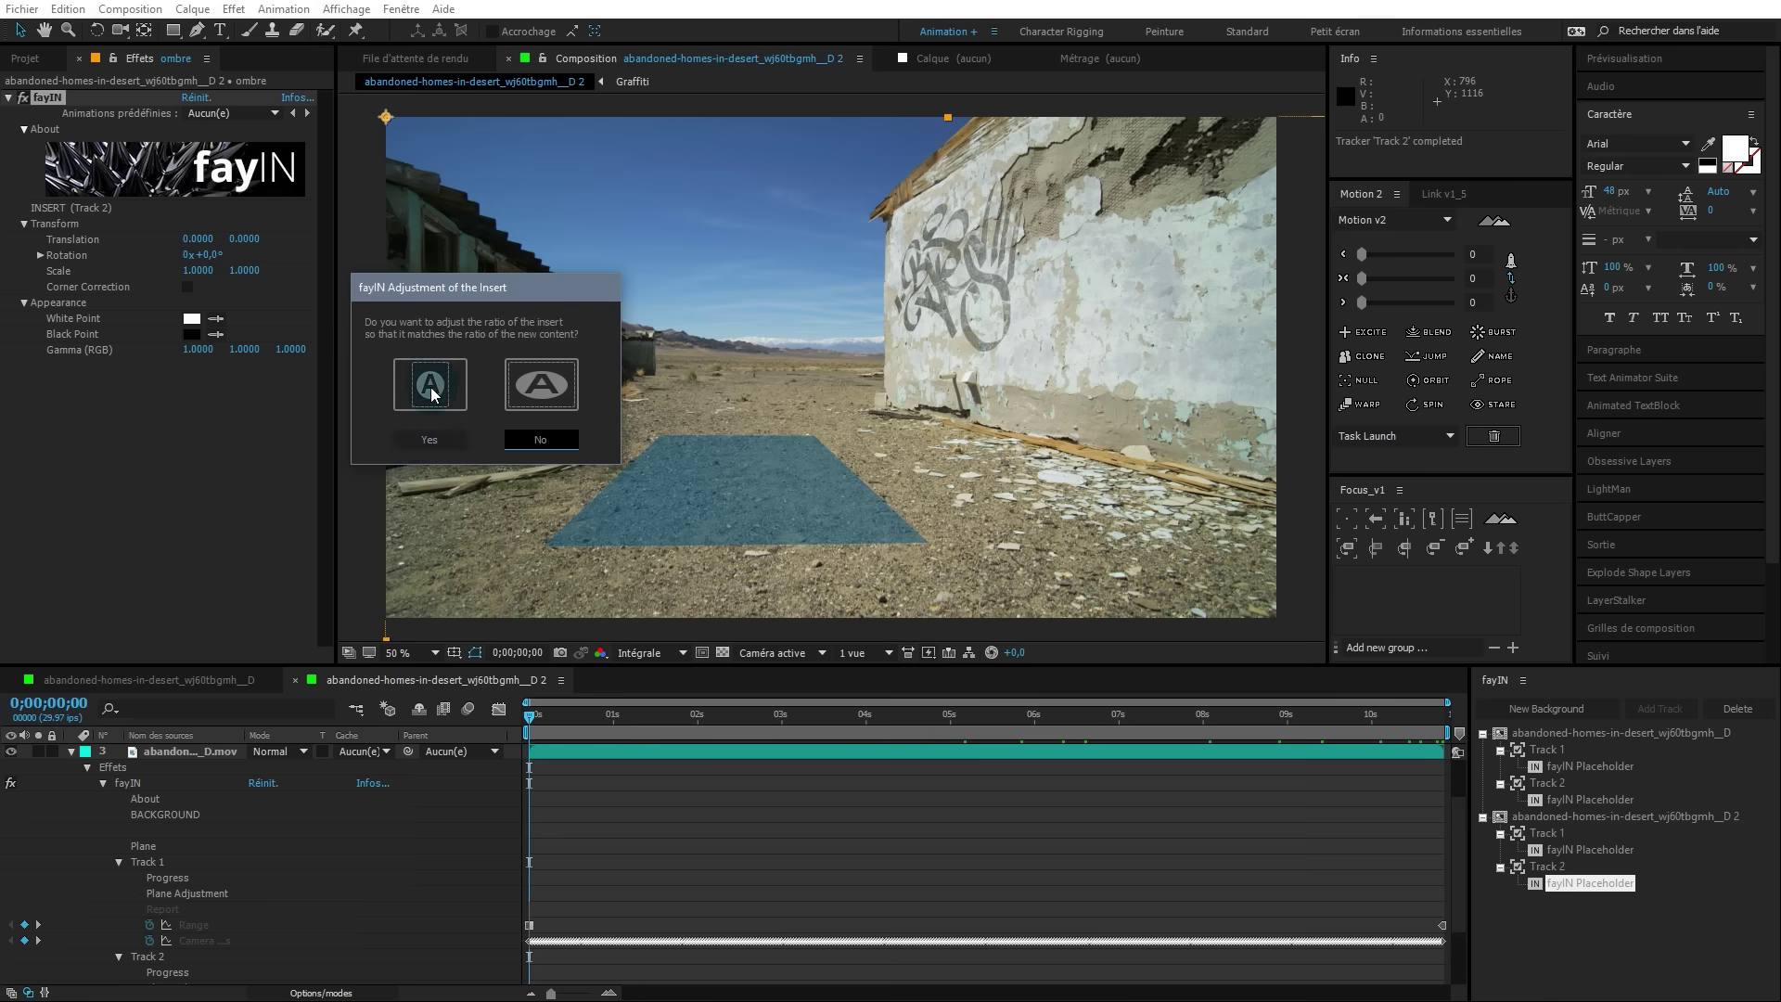
click(433, 442)
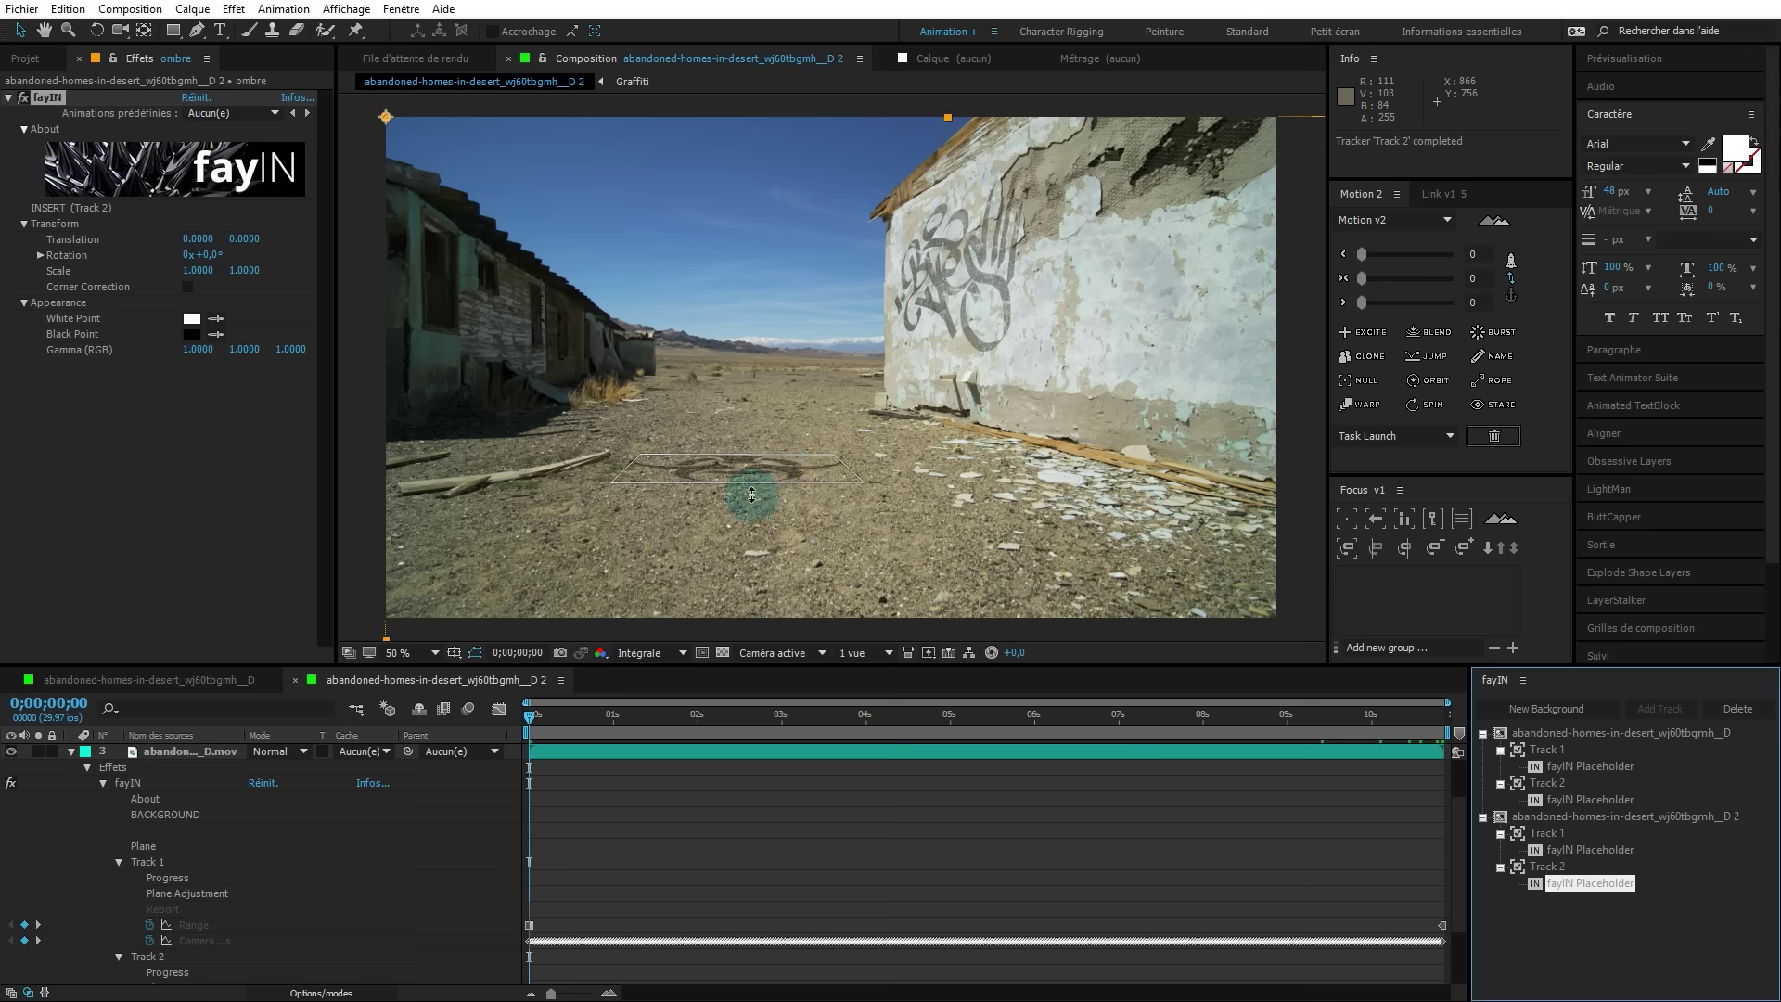
At 0;00;00;28, scale the ombre insert to about -0.397 on both axes and move it to a translation of about 0.027, -0.173.
drag(545, 727, 608, 743)
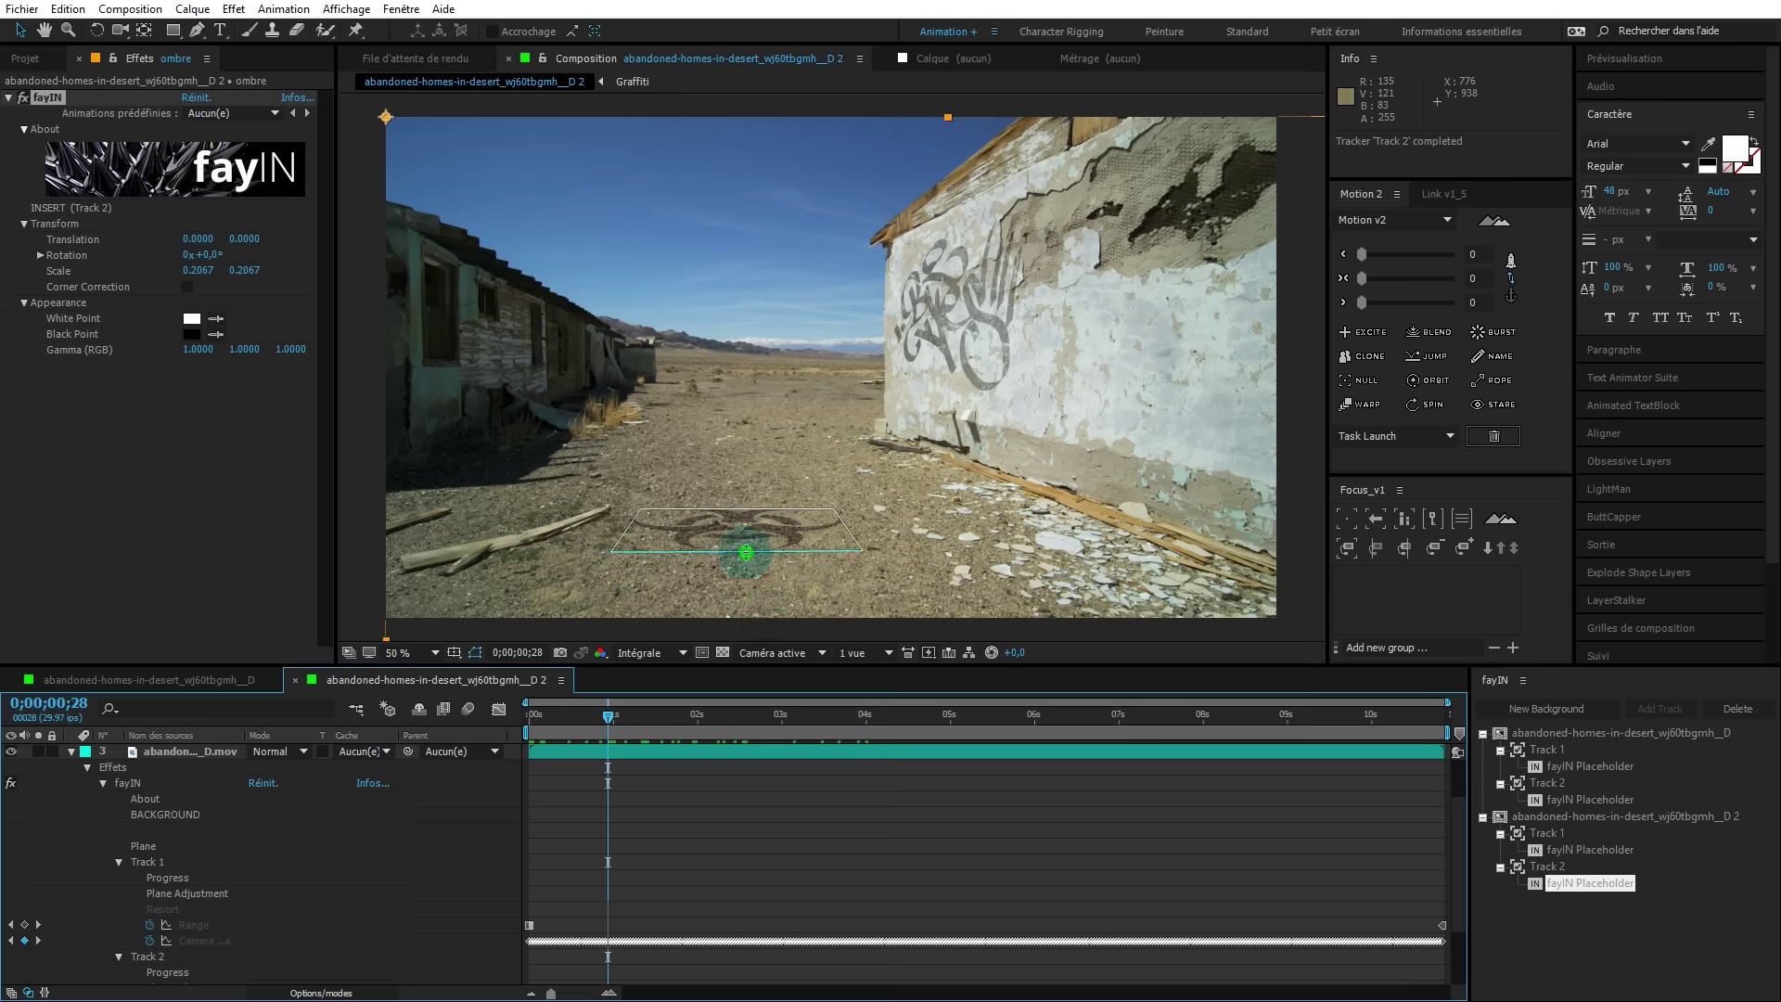
drag(746, 553, 748, 469)
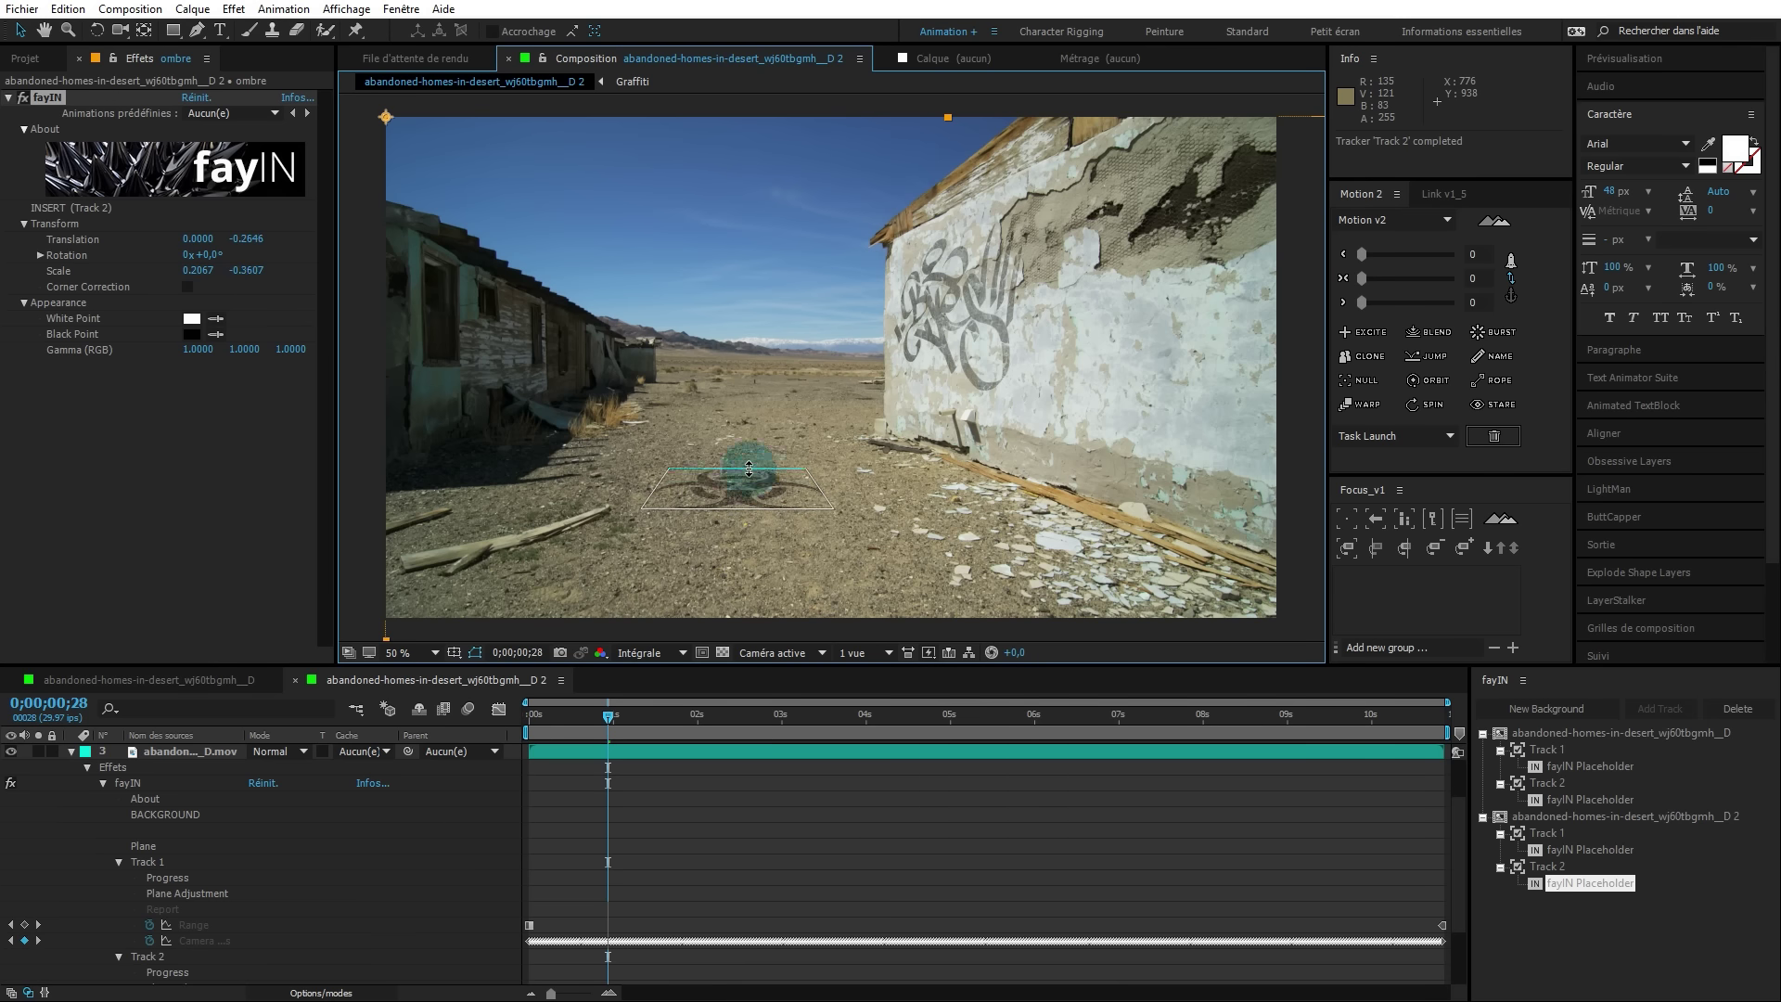
key(shift)
drag(748, 468, 752, 466)
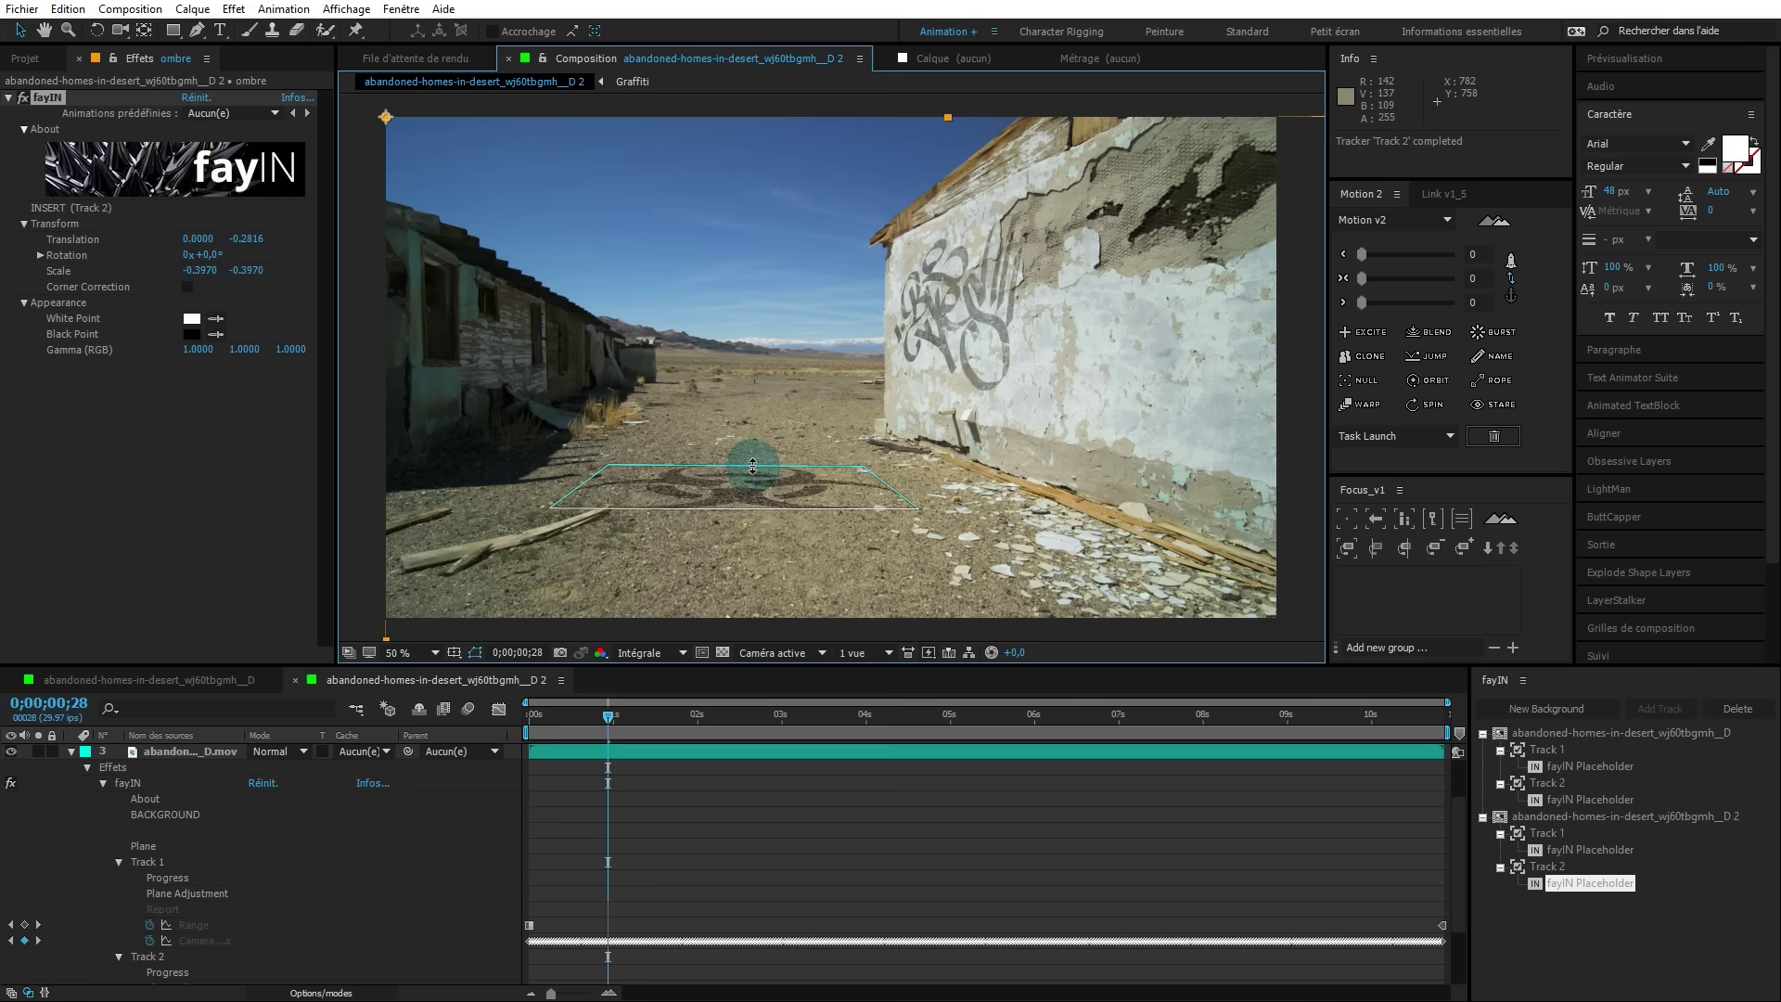
mouse_move(752, 467)
mouse_down()
mouse_move(819, 511)
mouse_move(727, 558)
mouse_up()
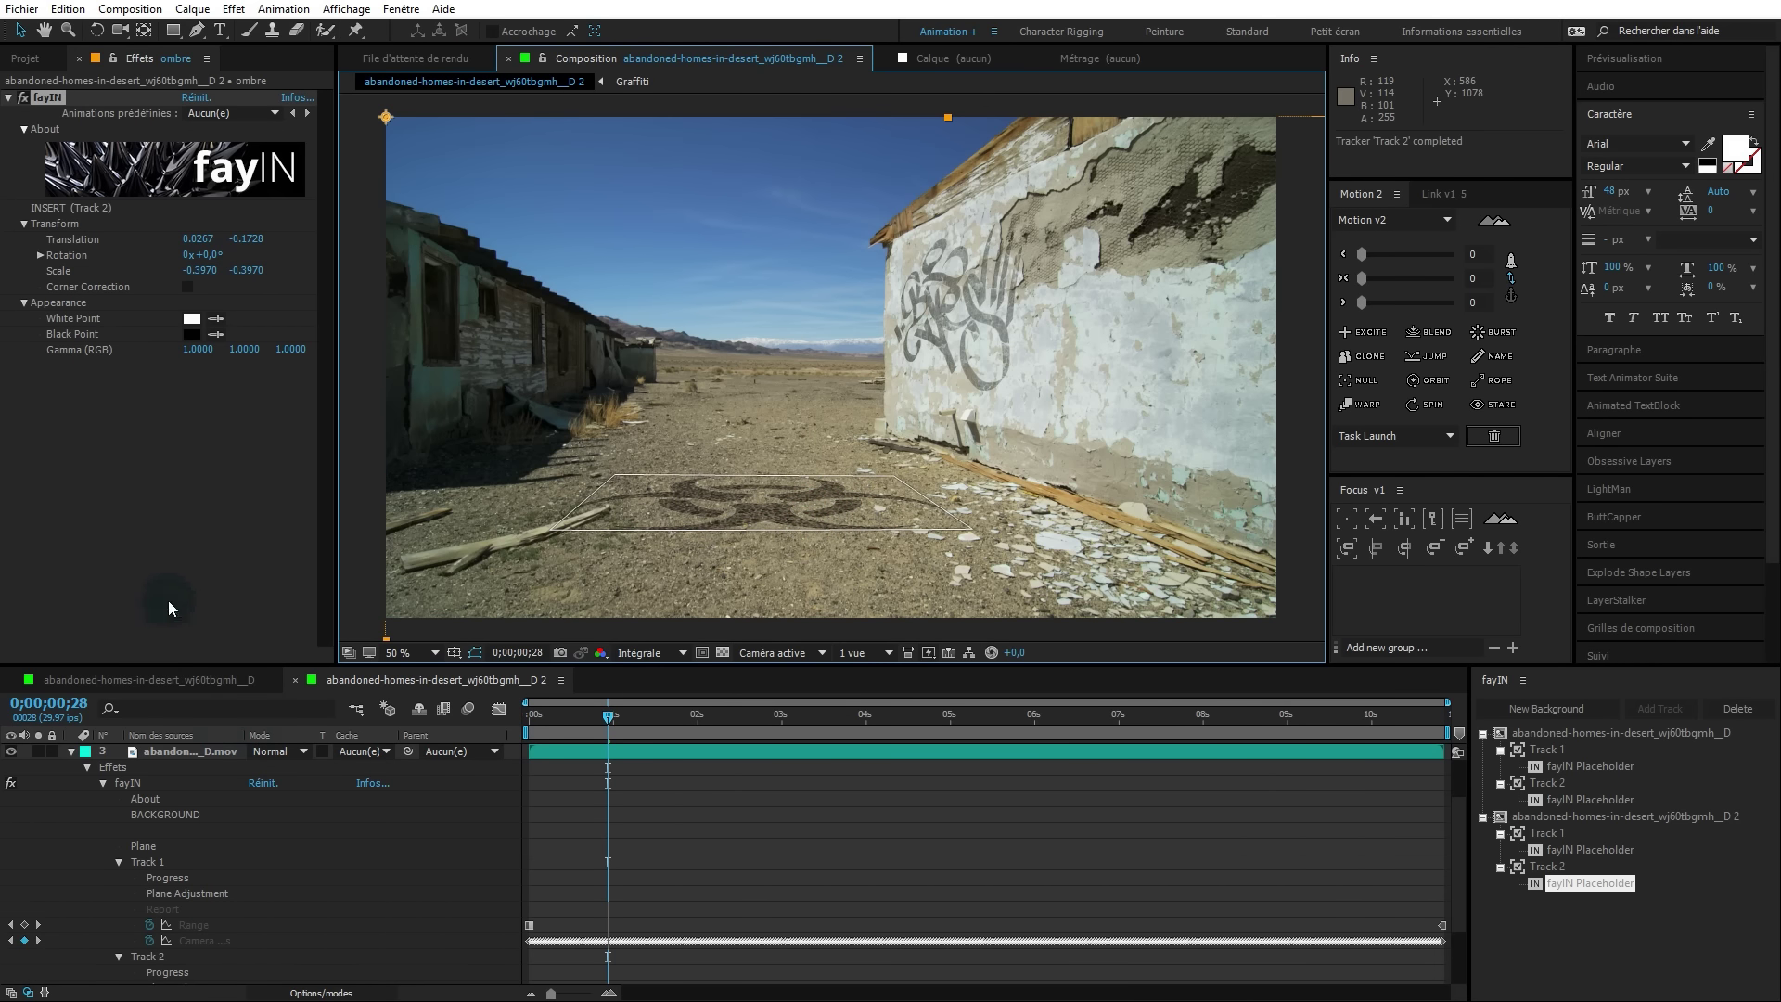
Match the ombre insert's white point and black point to colors sampled from the desert footage.
click(214, 320)
drag(877, 503, 946, 524)
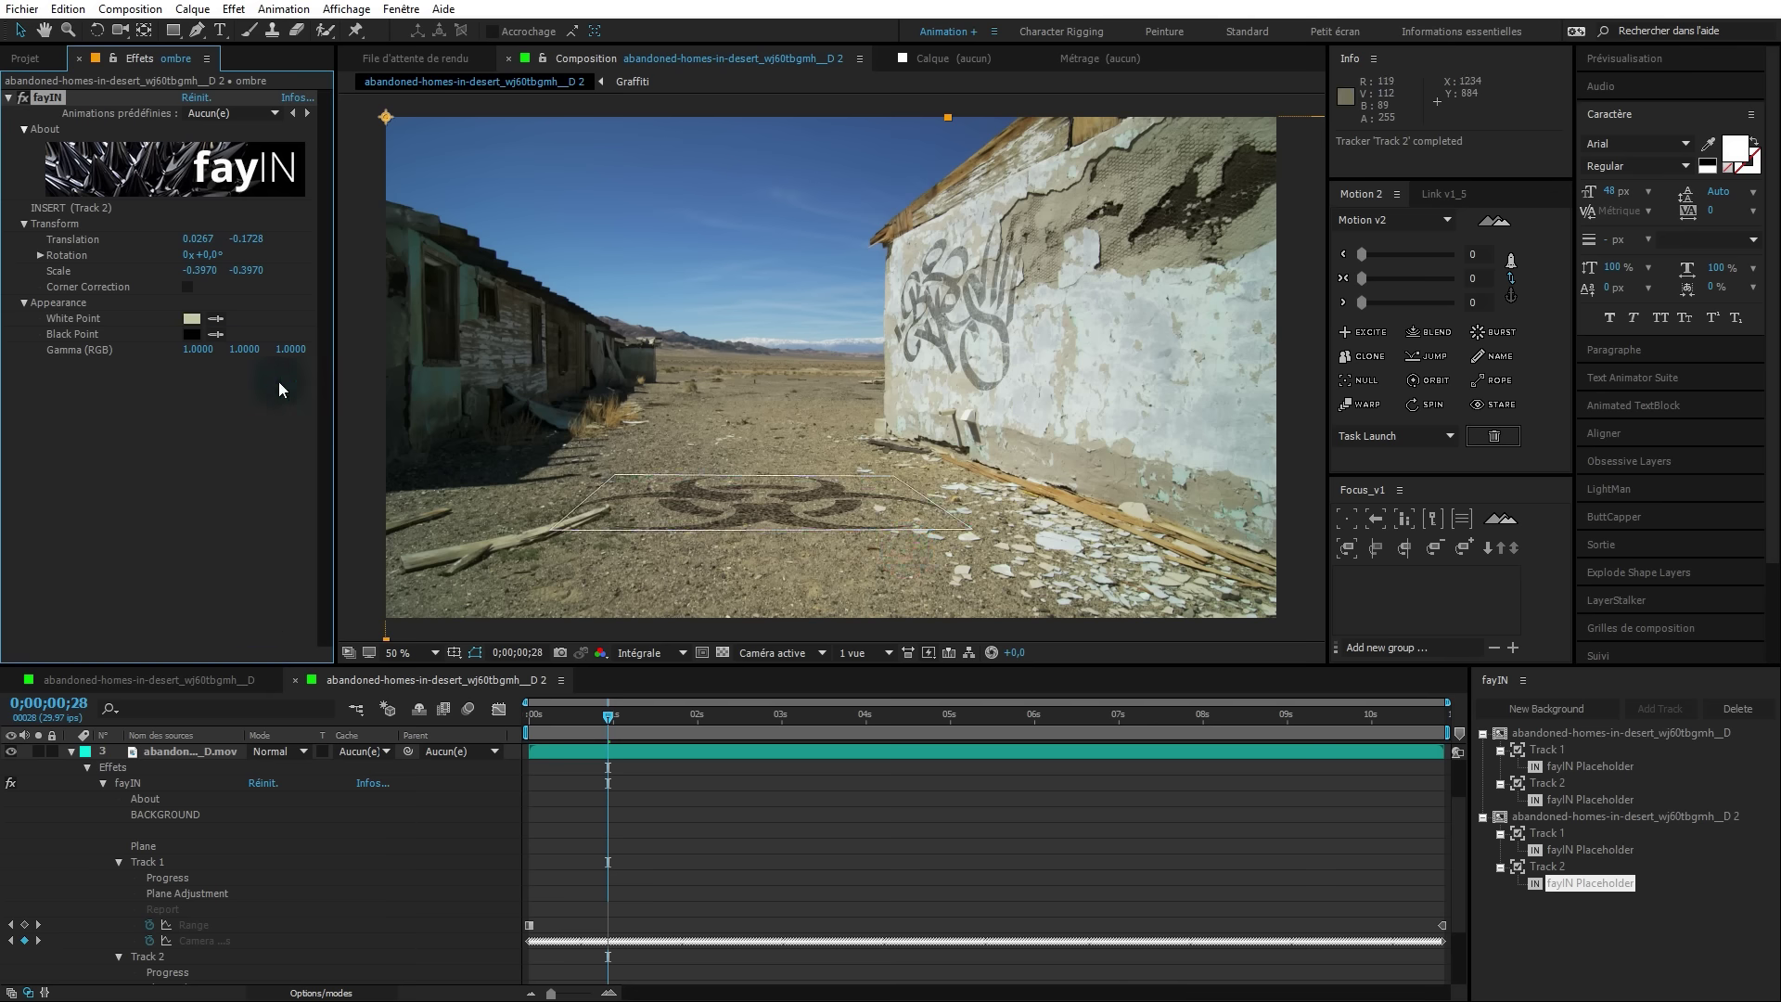
click(217, 333)
drag(670, 750, 760, 569)
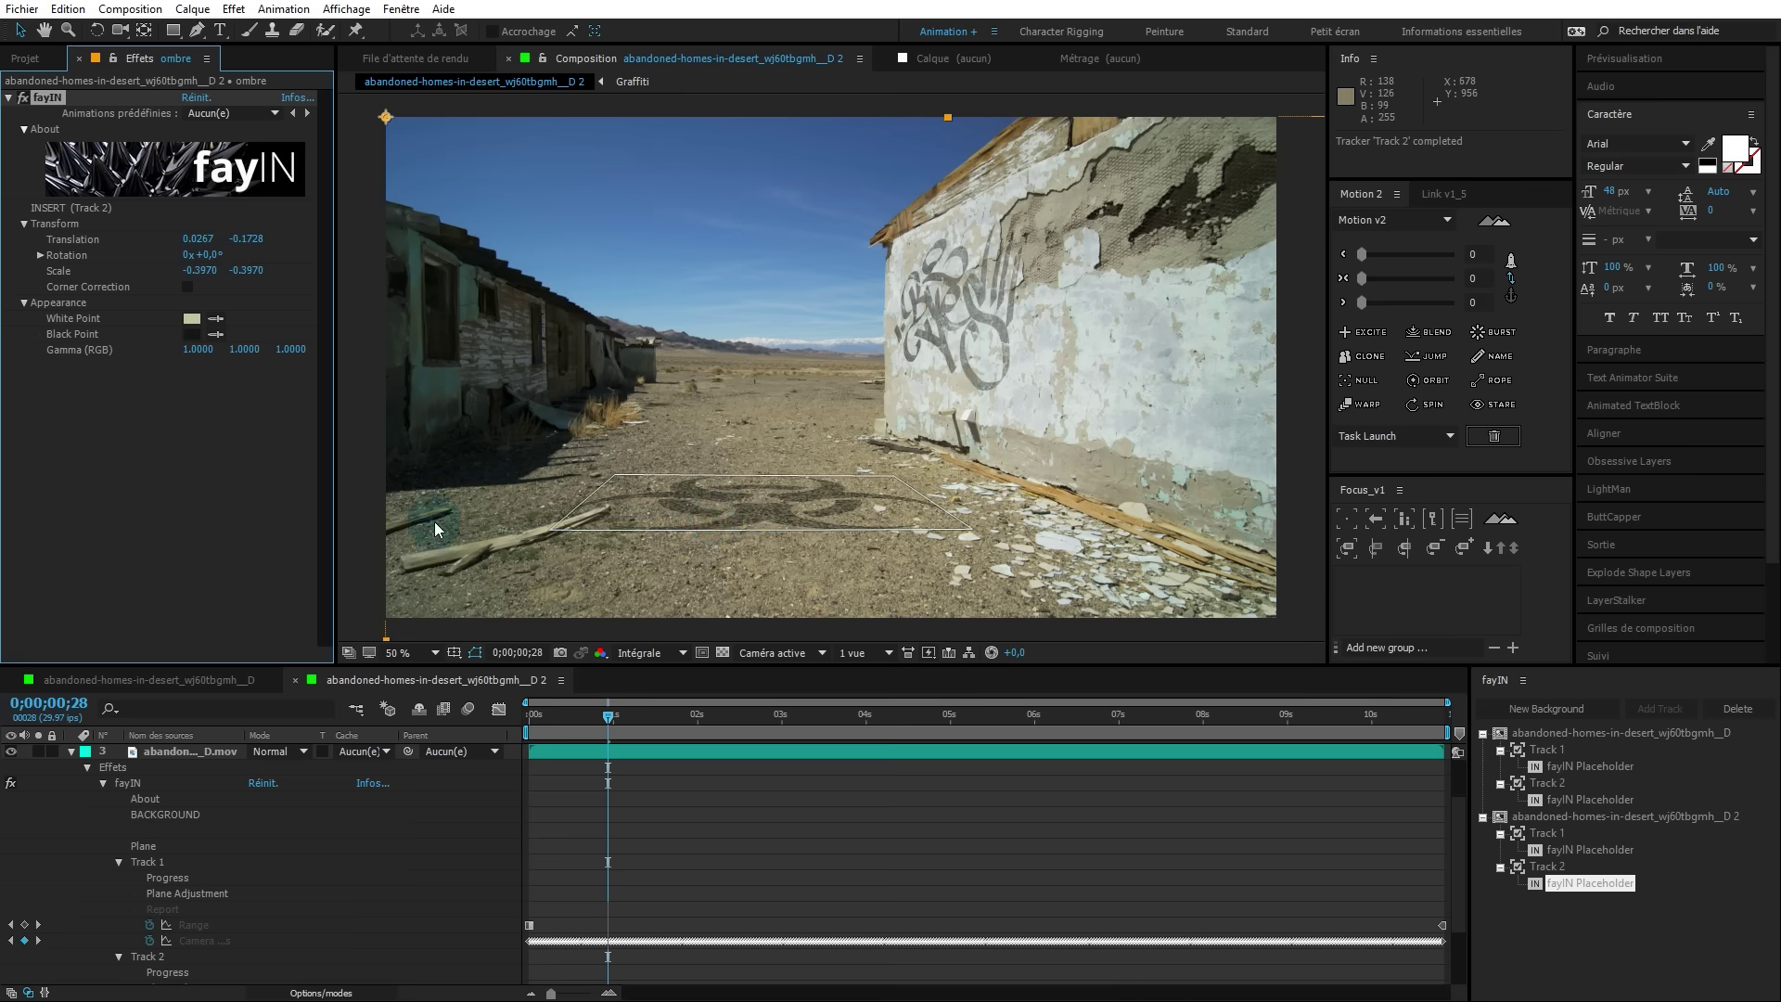
Set the ombre layer's opacity to 88%.
click(237, 754)
key(ctrl+z)
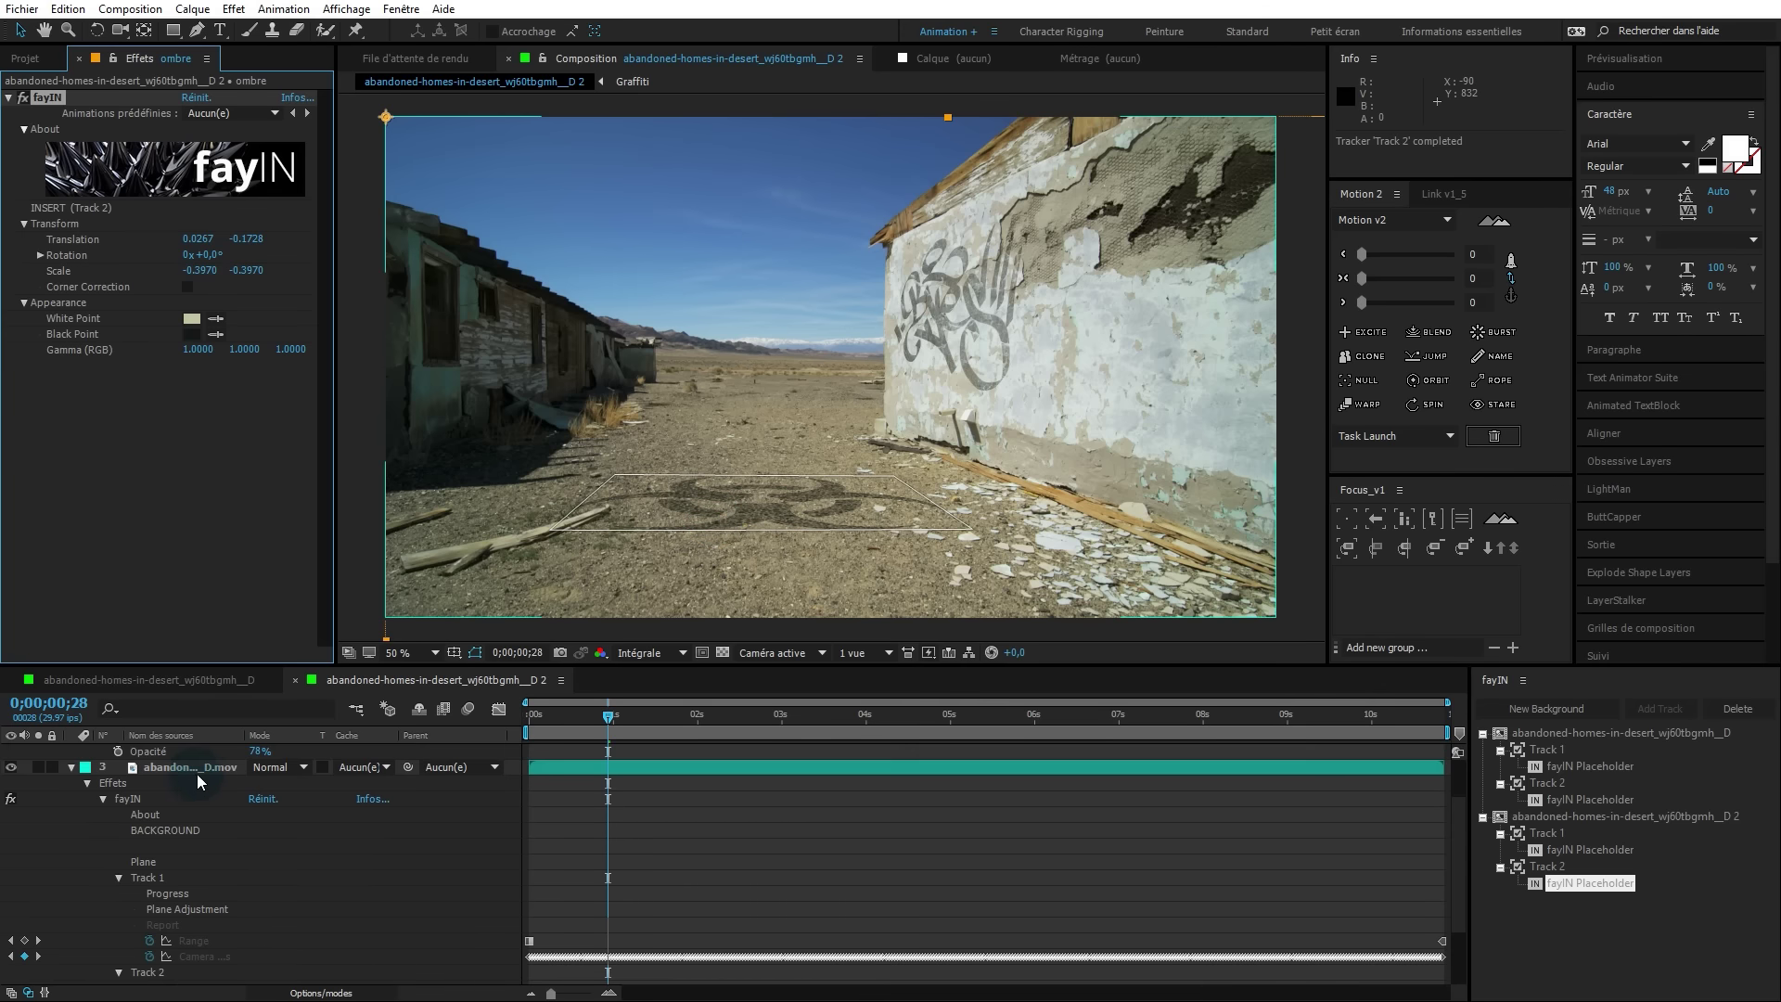
click(197, 751)
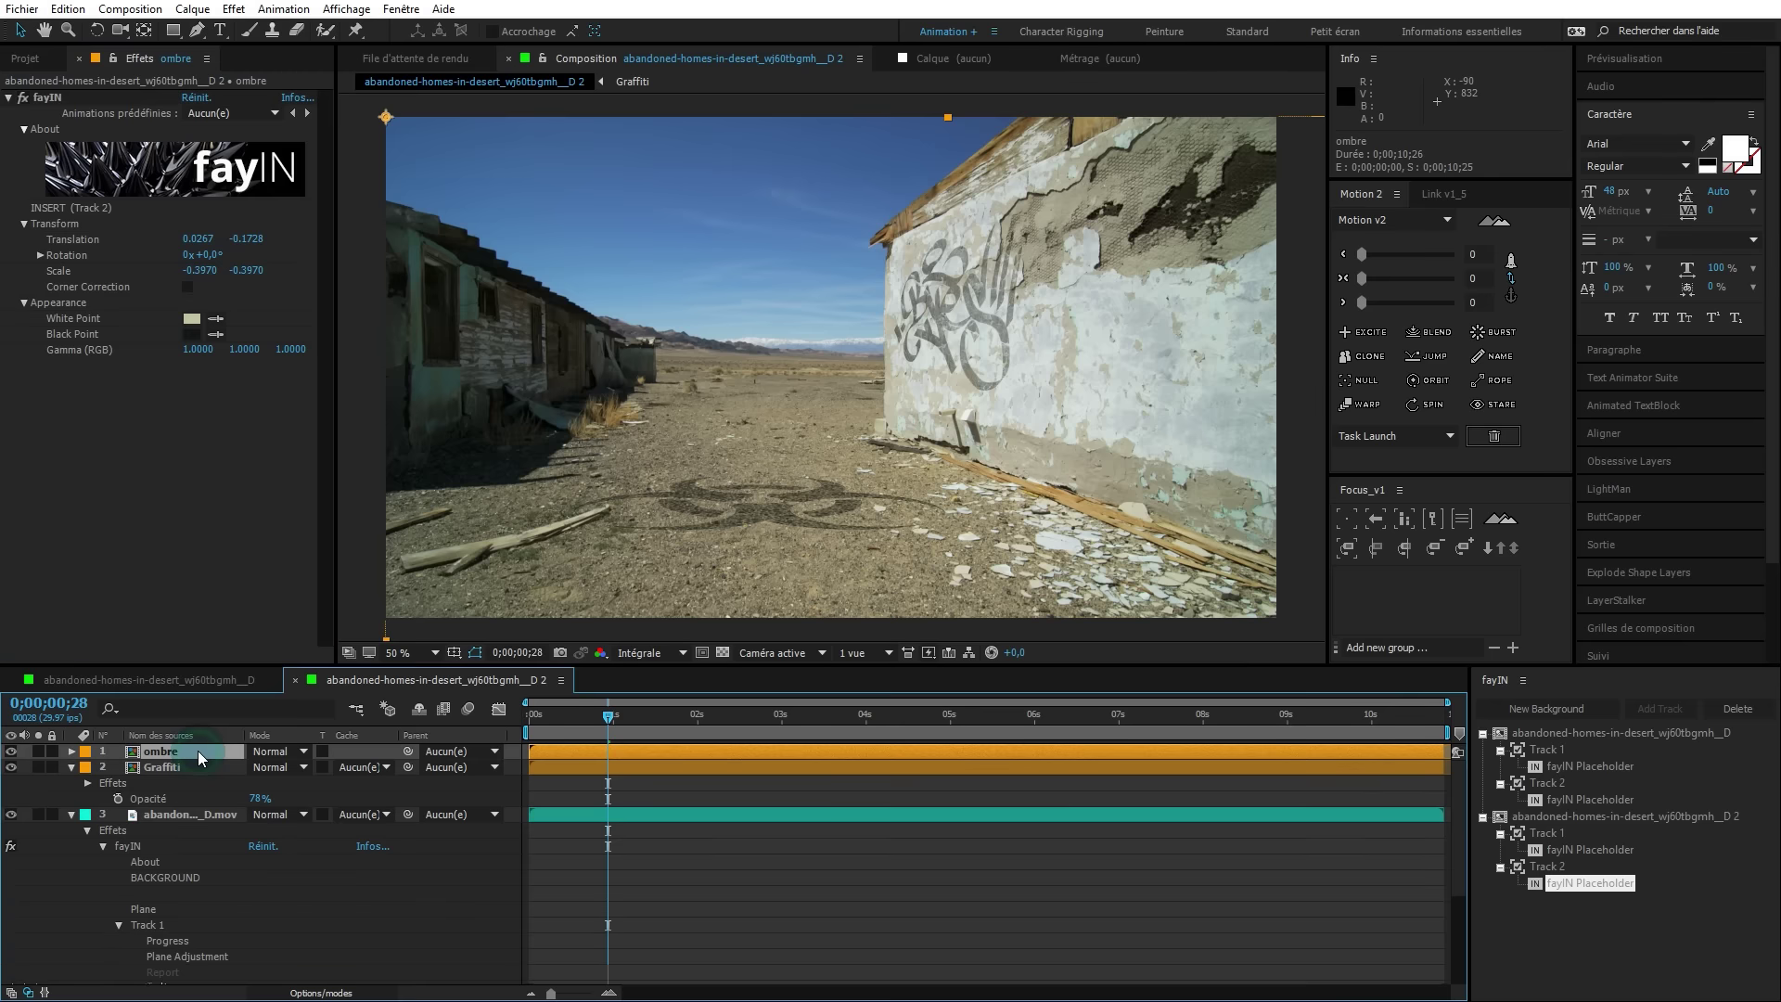
key(t)
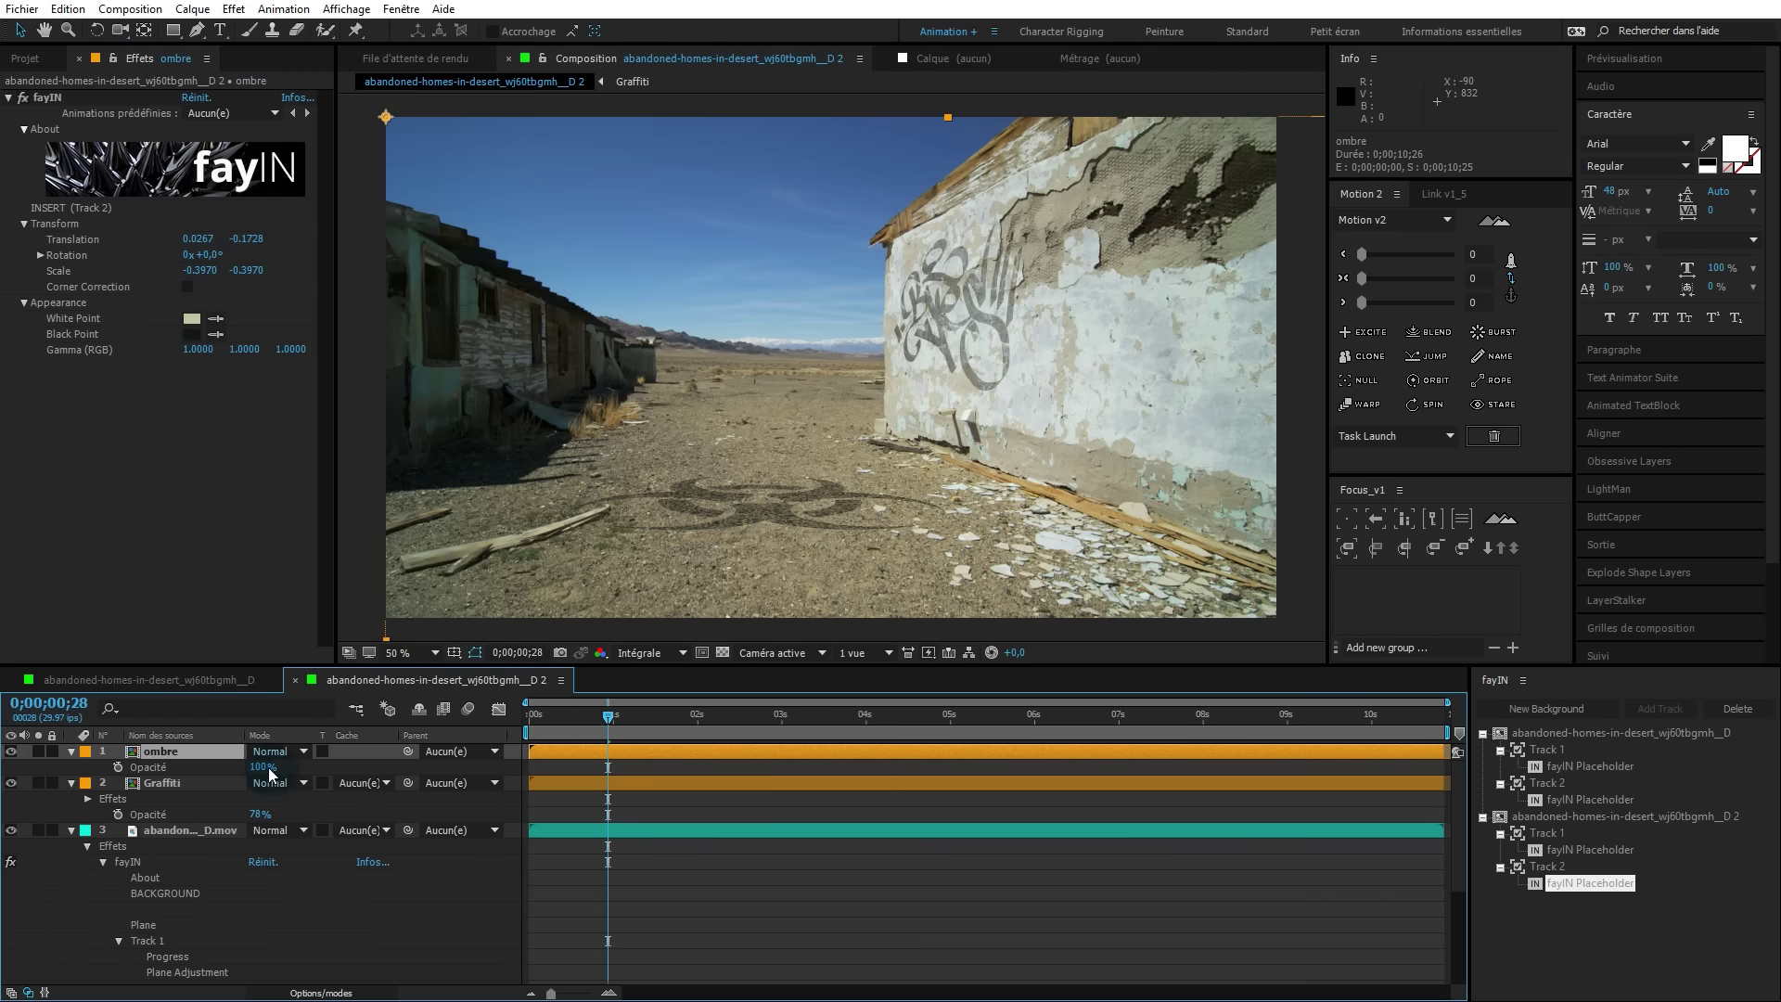
drag(264, 766, 251, 766)
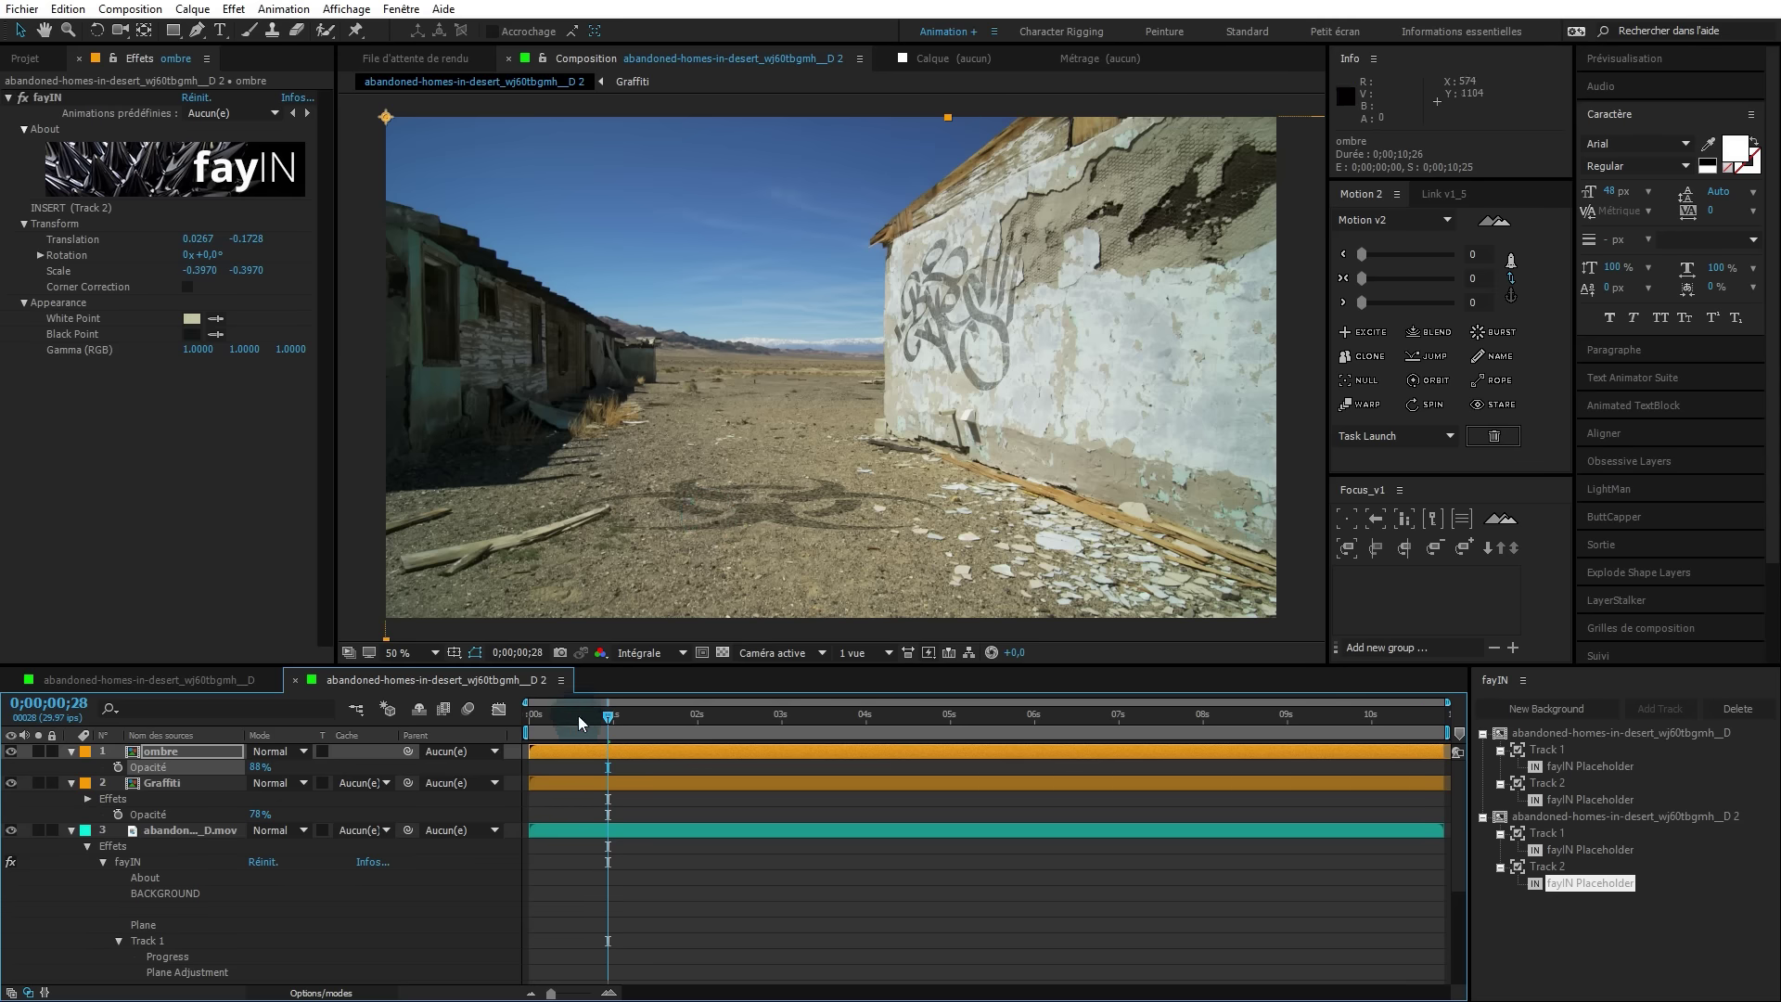
Apply Flou accéléré to the ombre layer with an intensity of 2,0 and edge pixel repetition enabled.
drag(608, 722, 652, 719)
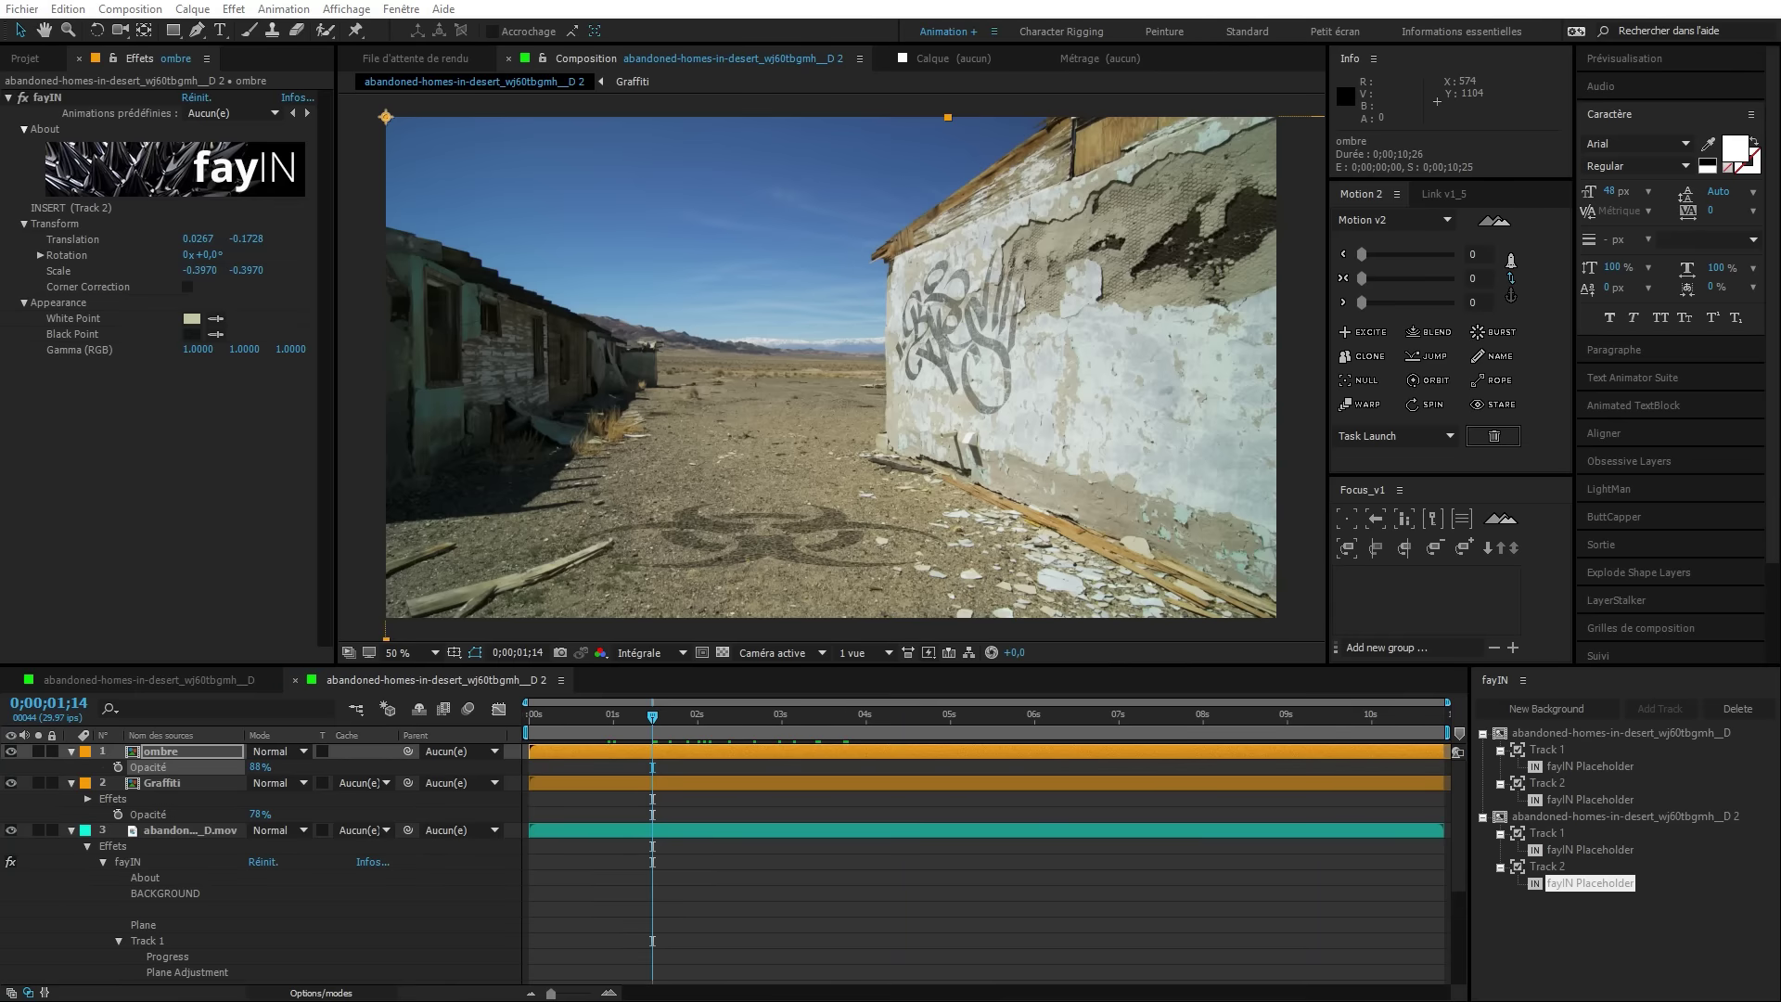
key(ctrl+alt+shift+e)
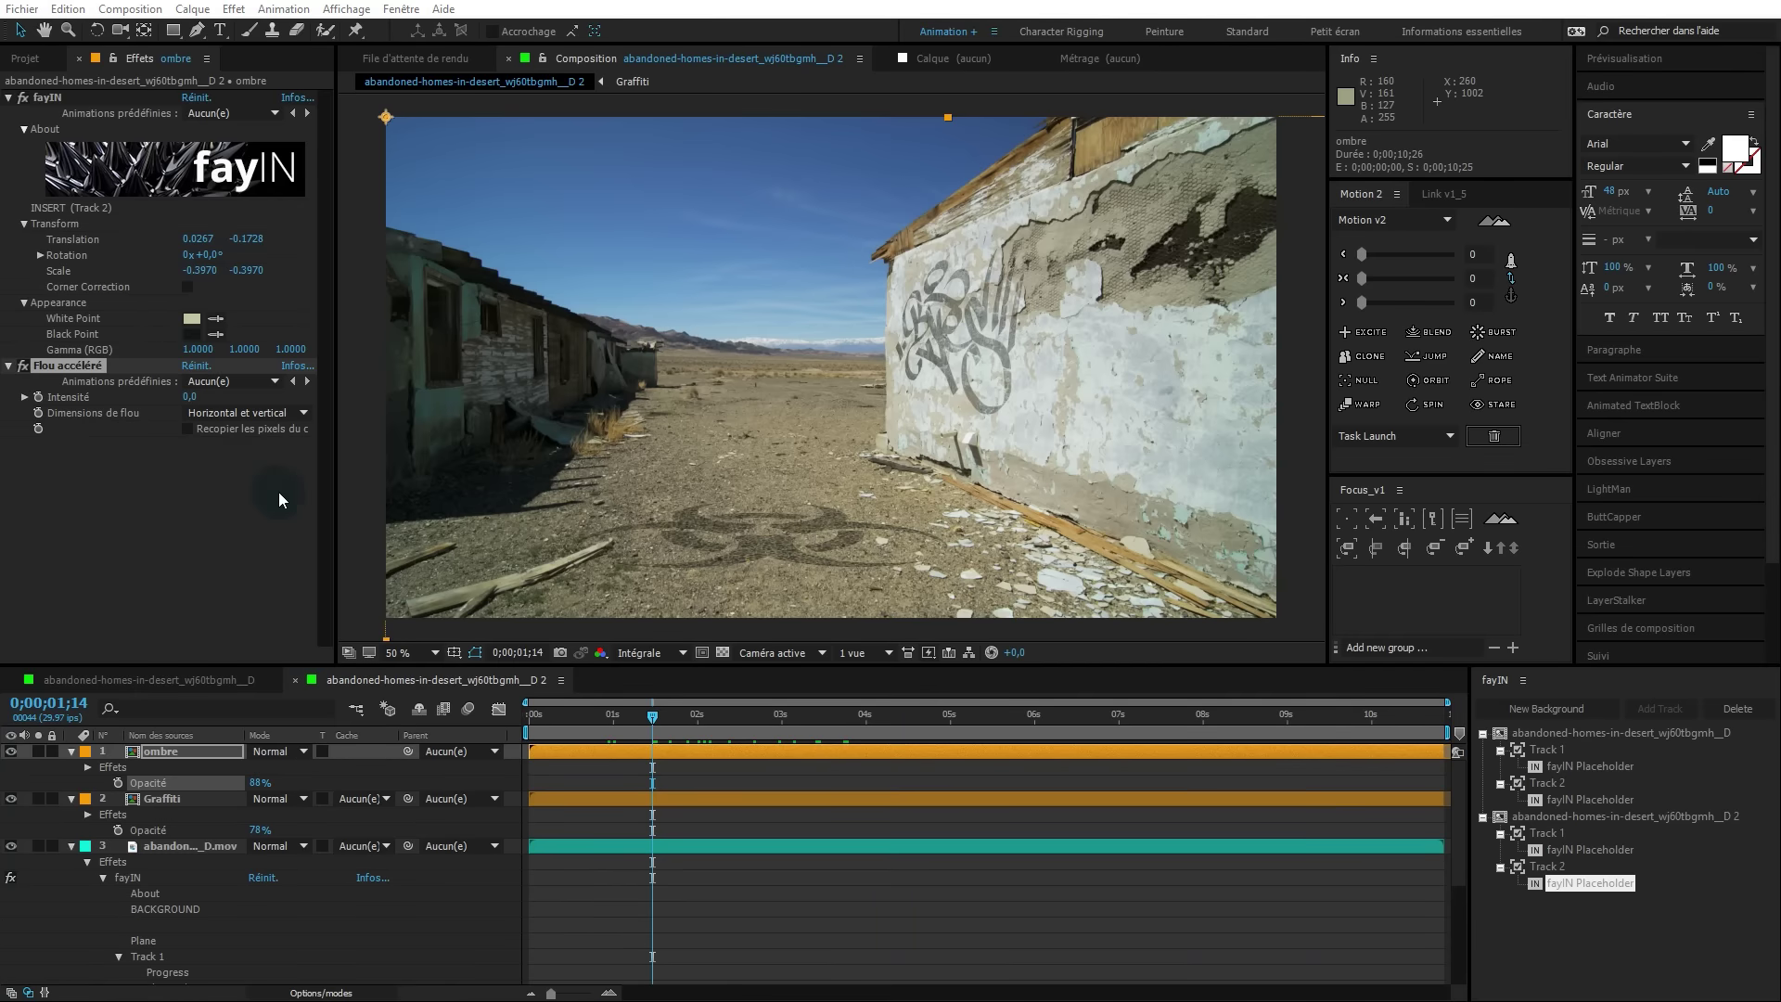
click(188, 397)
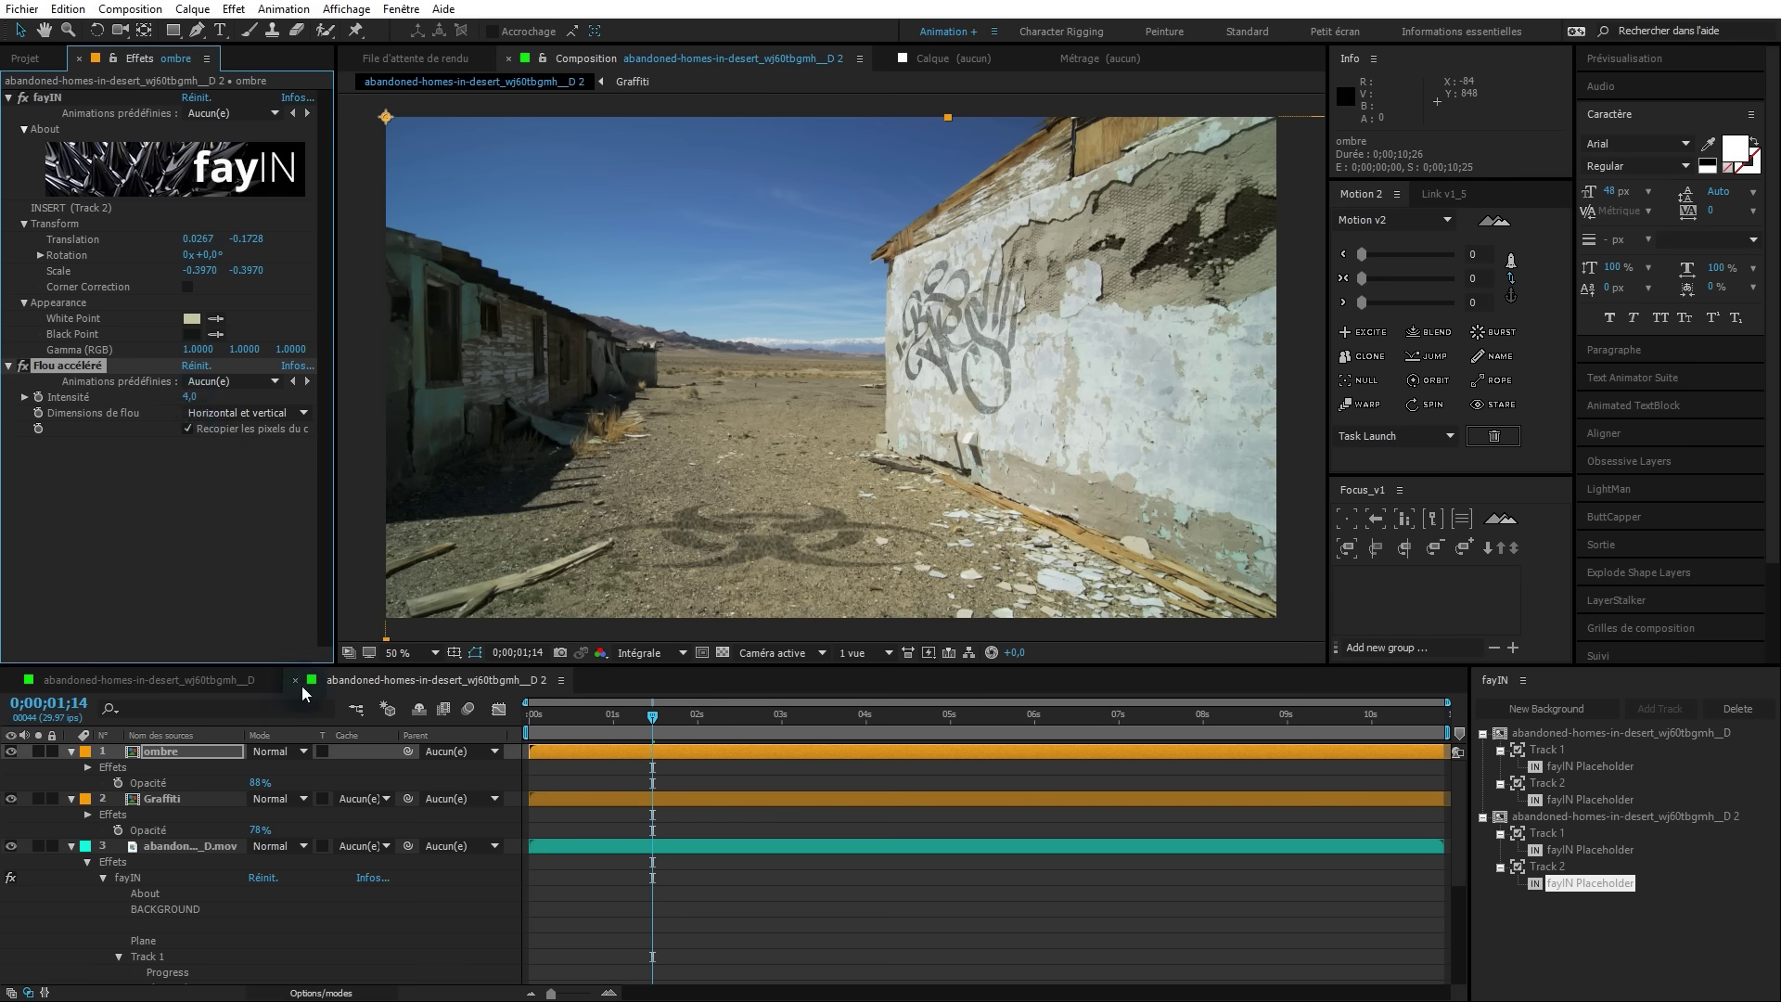
click(189, 397)
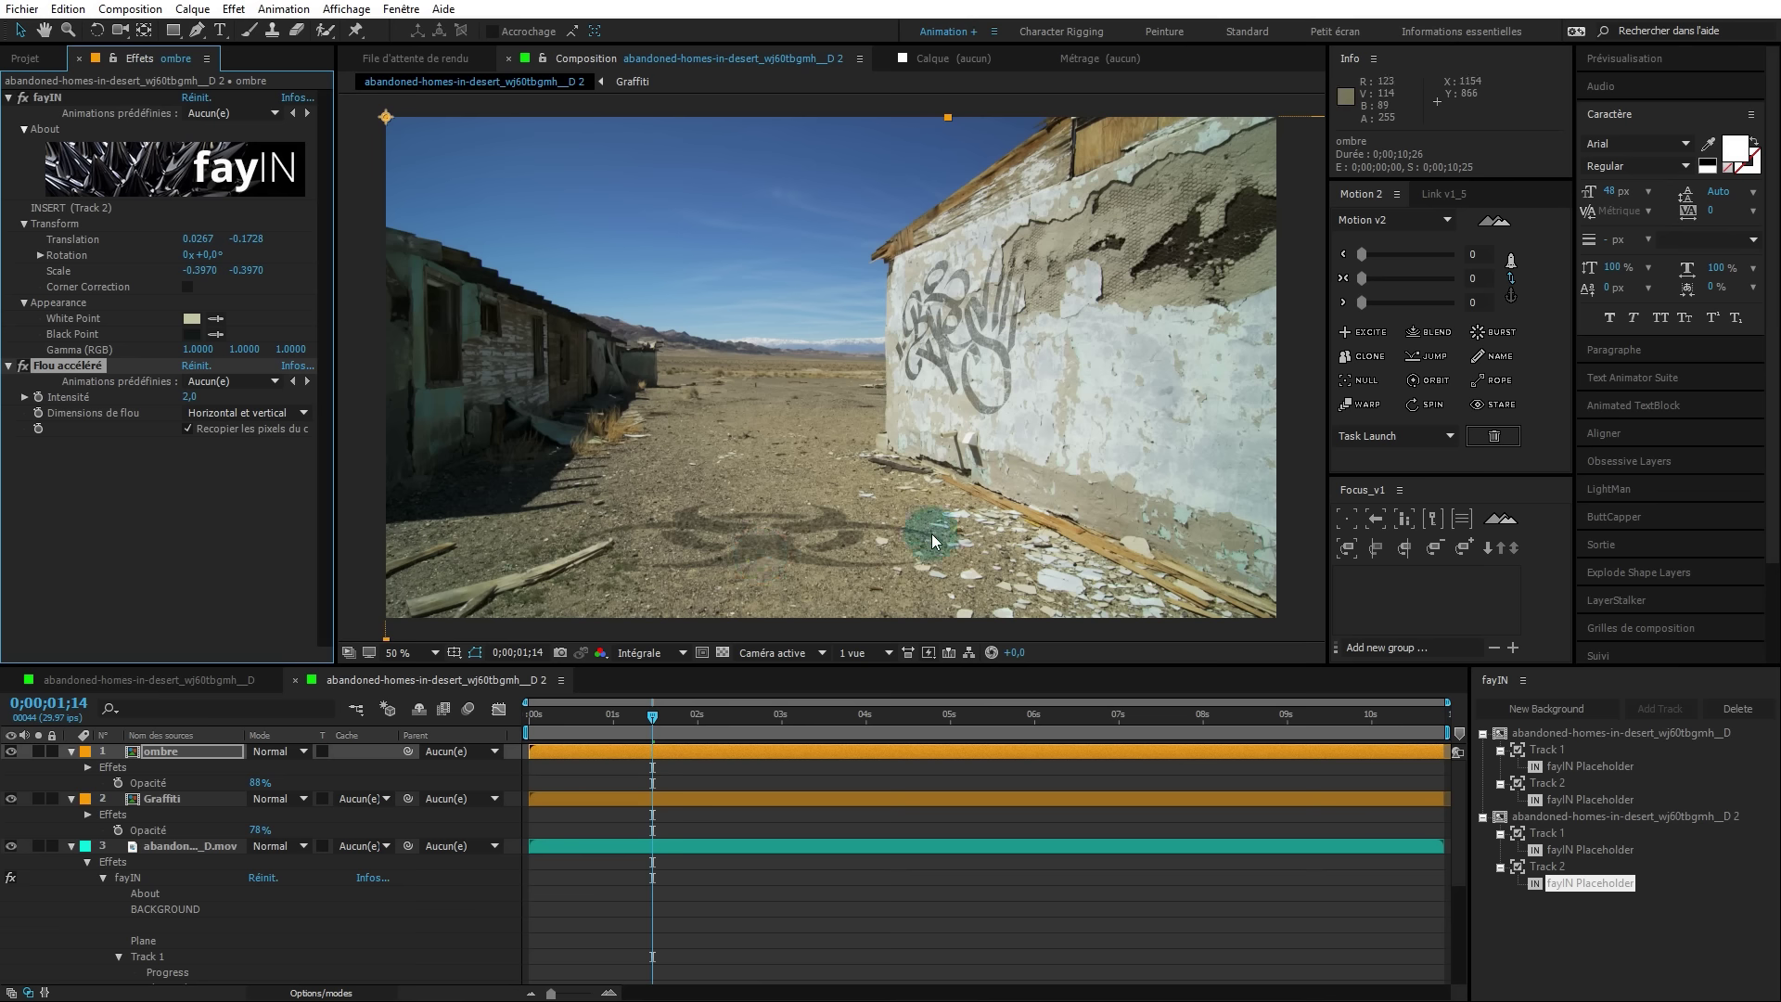
Preview the composition from its first frame and end the work area at 0;00;06;25.
drag(652, 721, 510, 733)
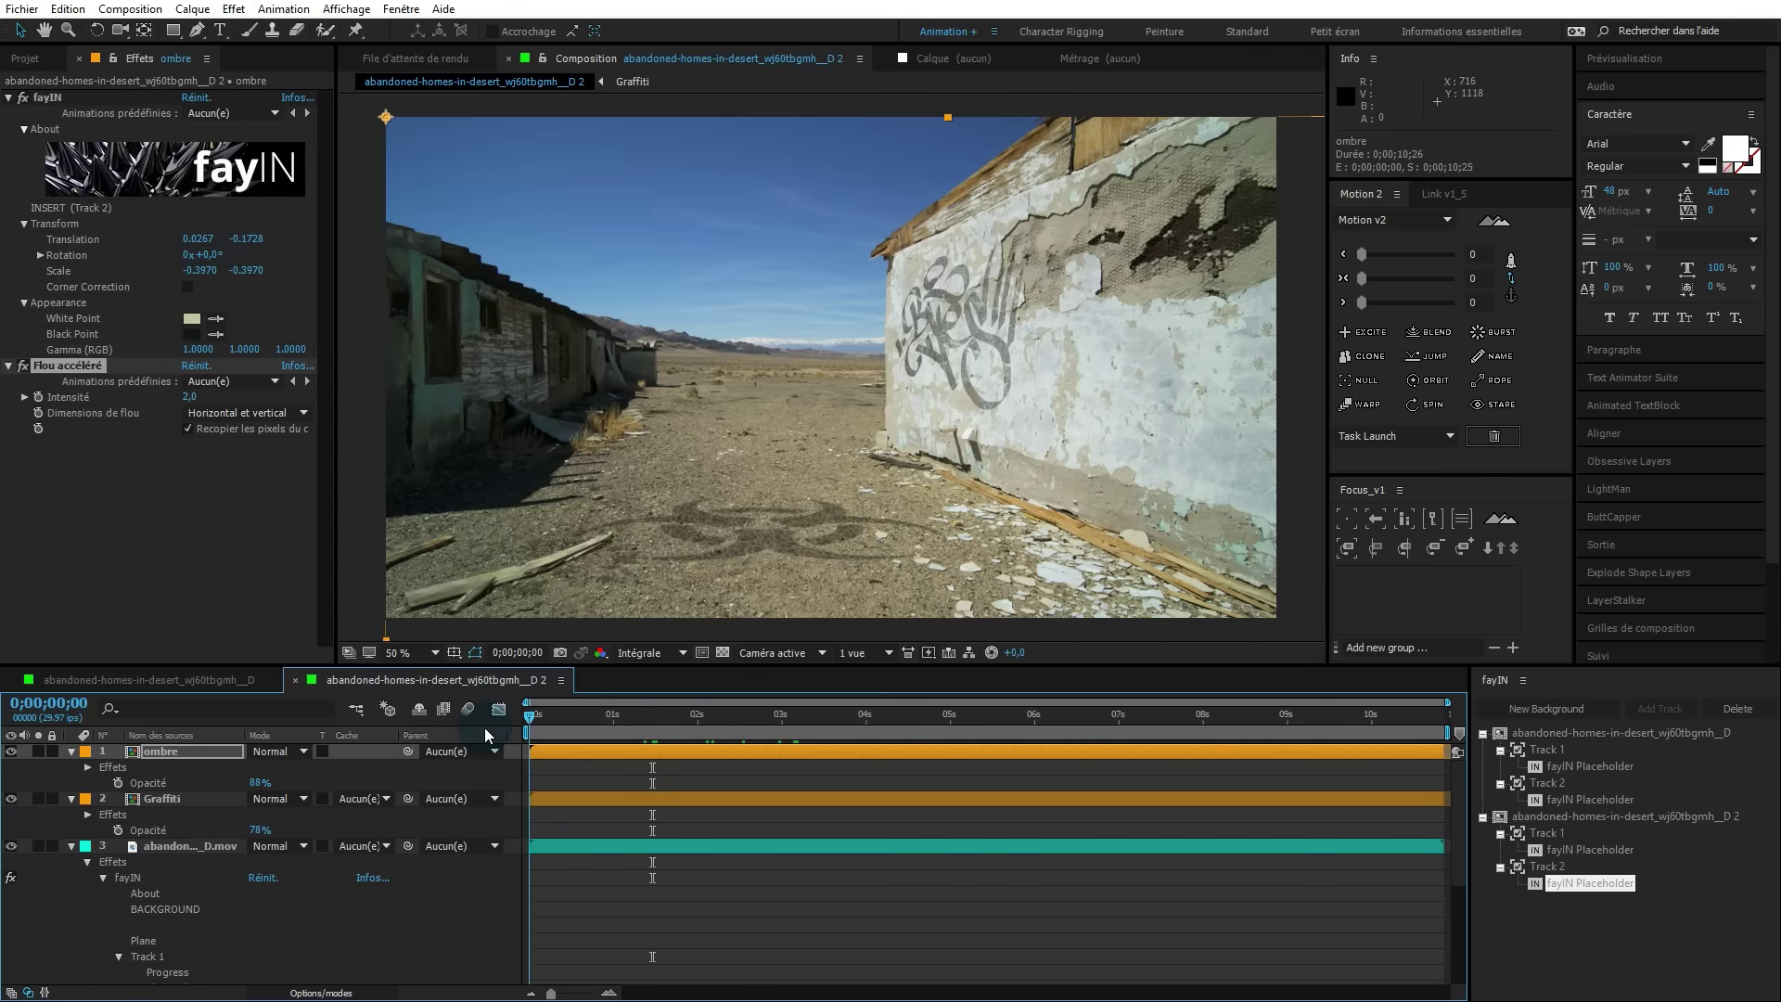
key(space)
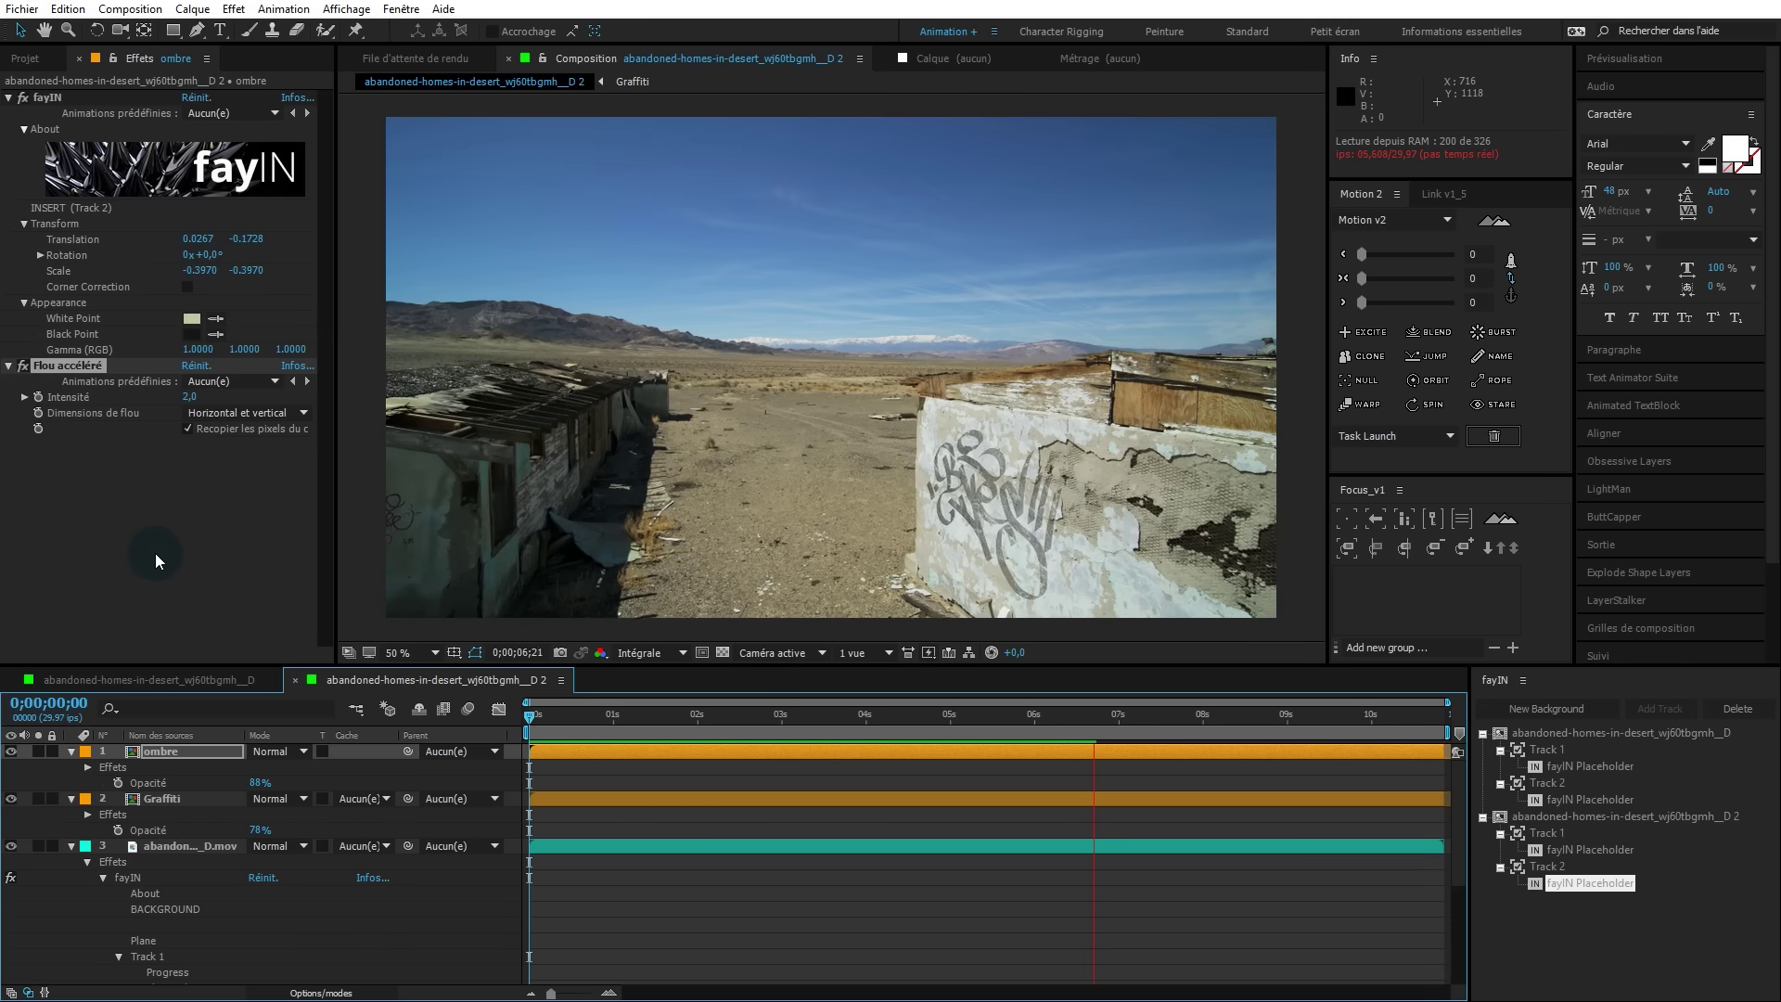
key(space)
key(n)
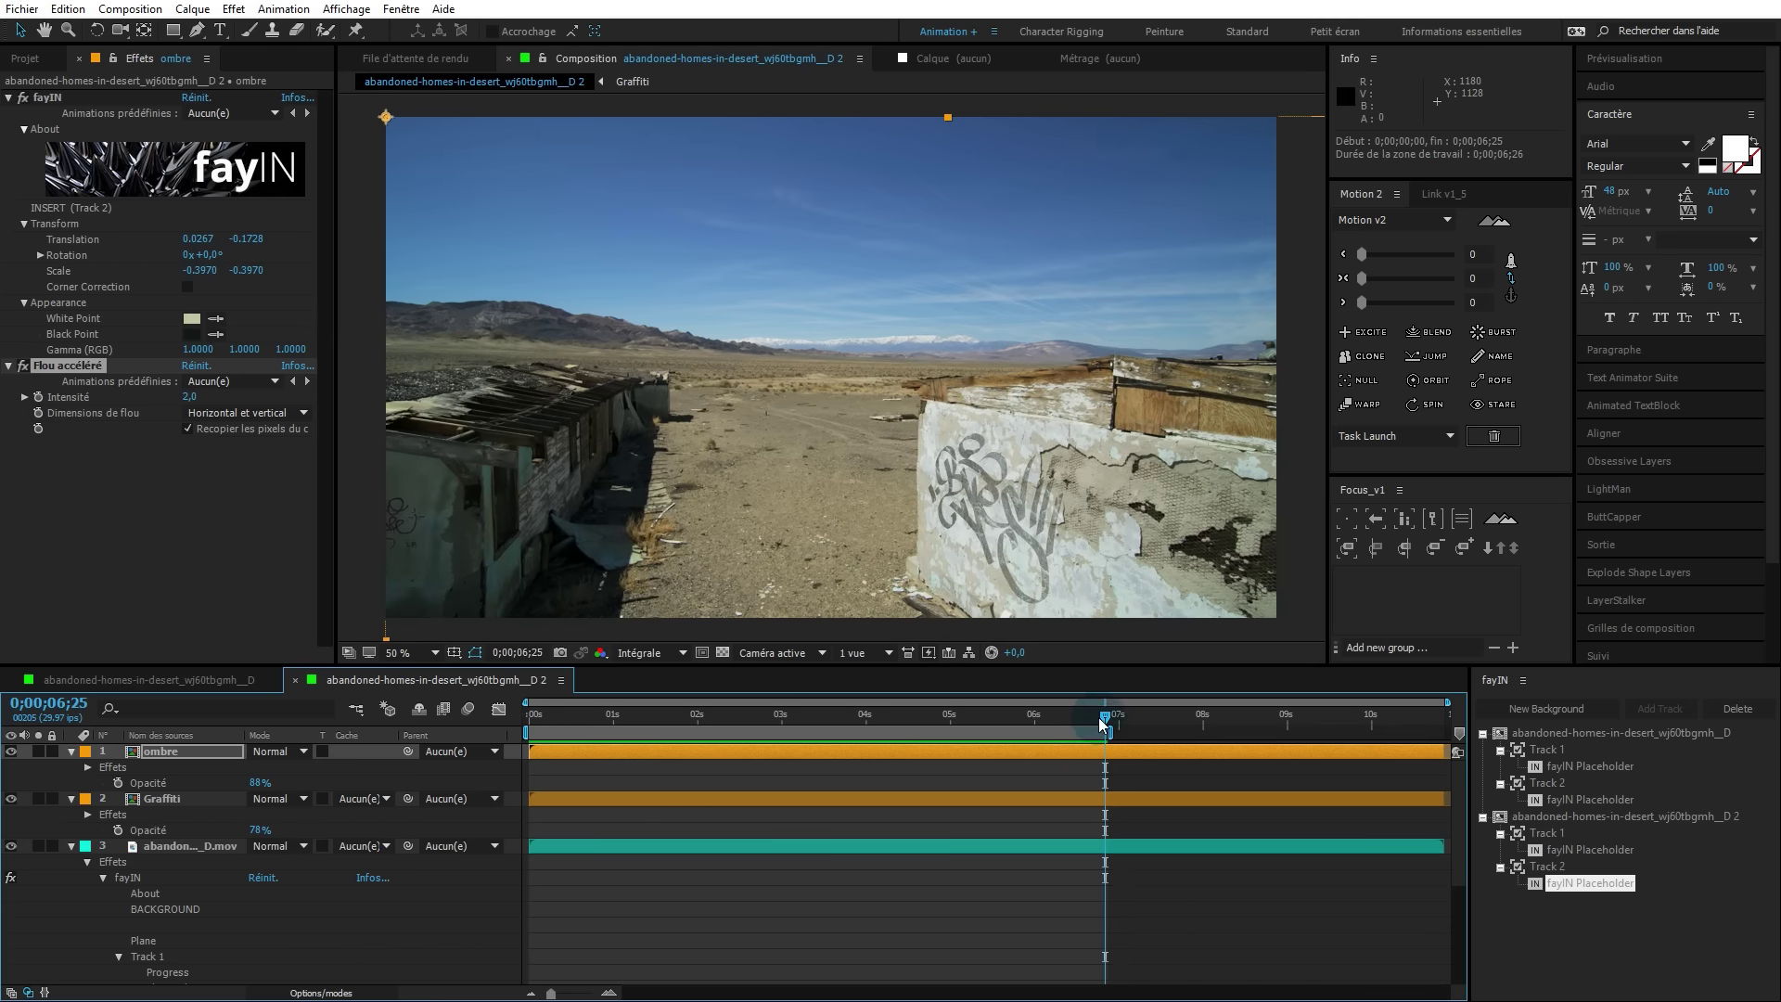
Scrub through the composition and play it from the start to examine how the ombre insert follows the ground.
drag(1106, 719, 792, 715)
drag(911, 715, 742, 747)
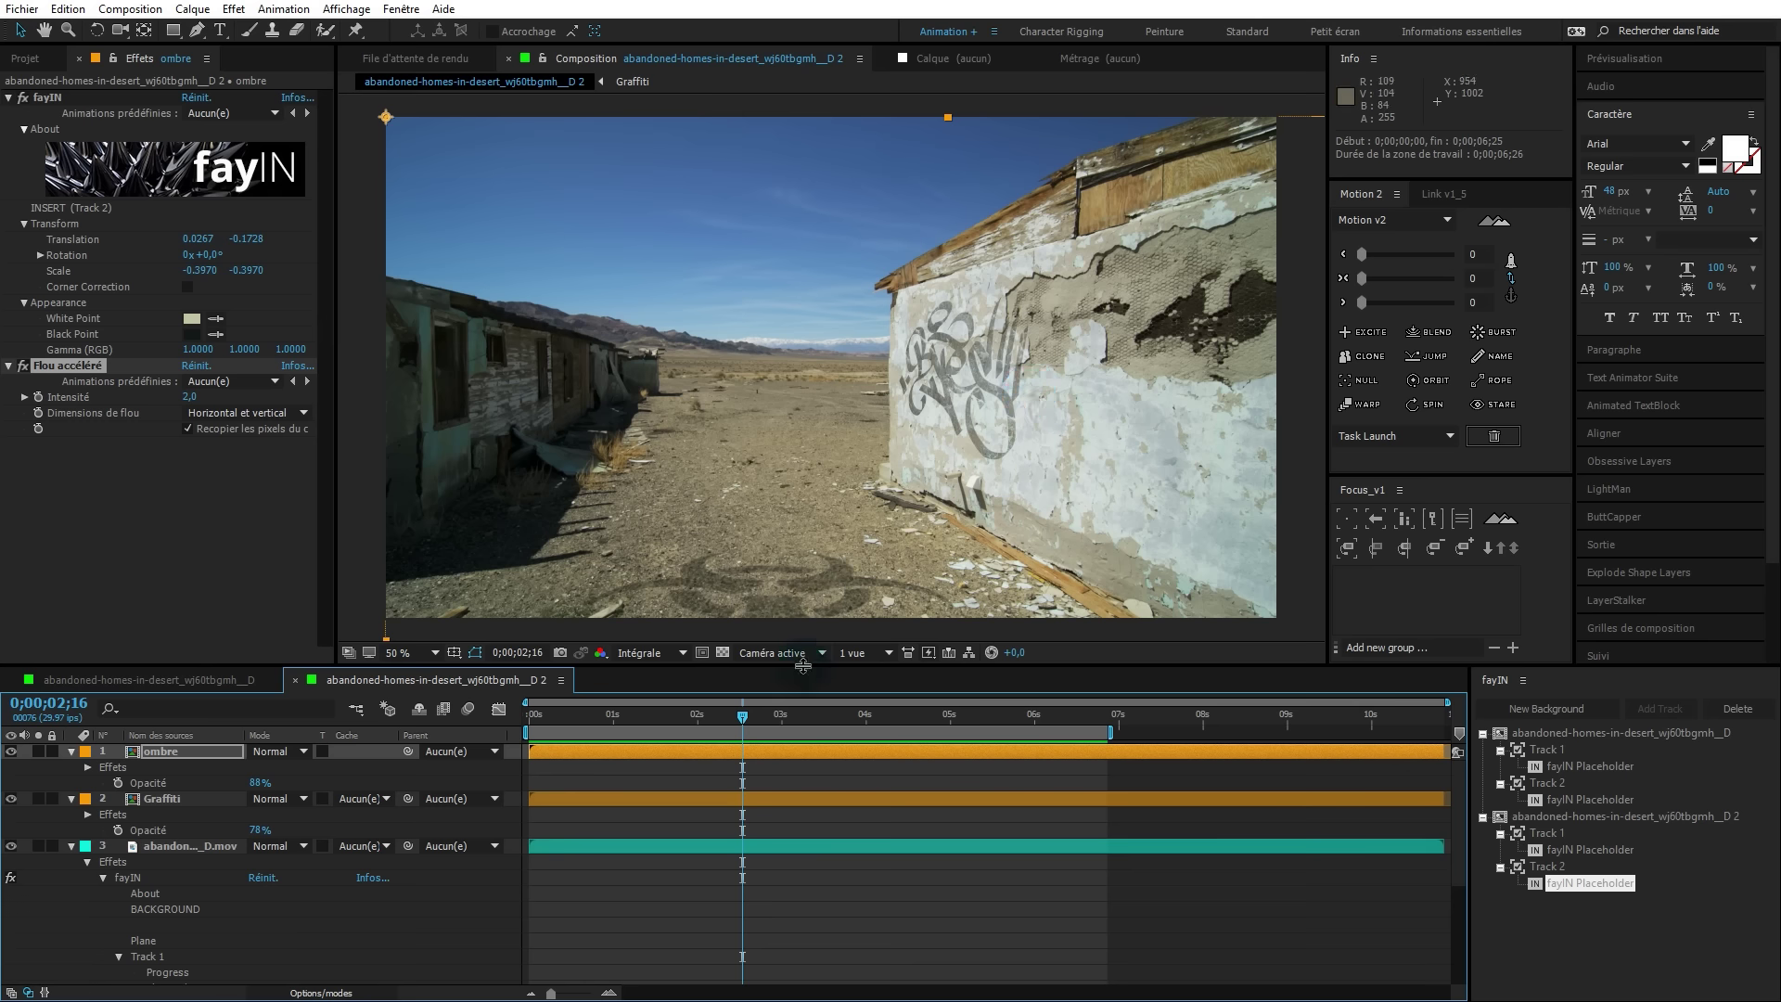
mouse_move(741, 722)
mouse_down()
mouse_move(567, 742)
mouse_move(744, 729)
mouse_up()
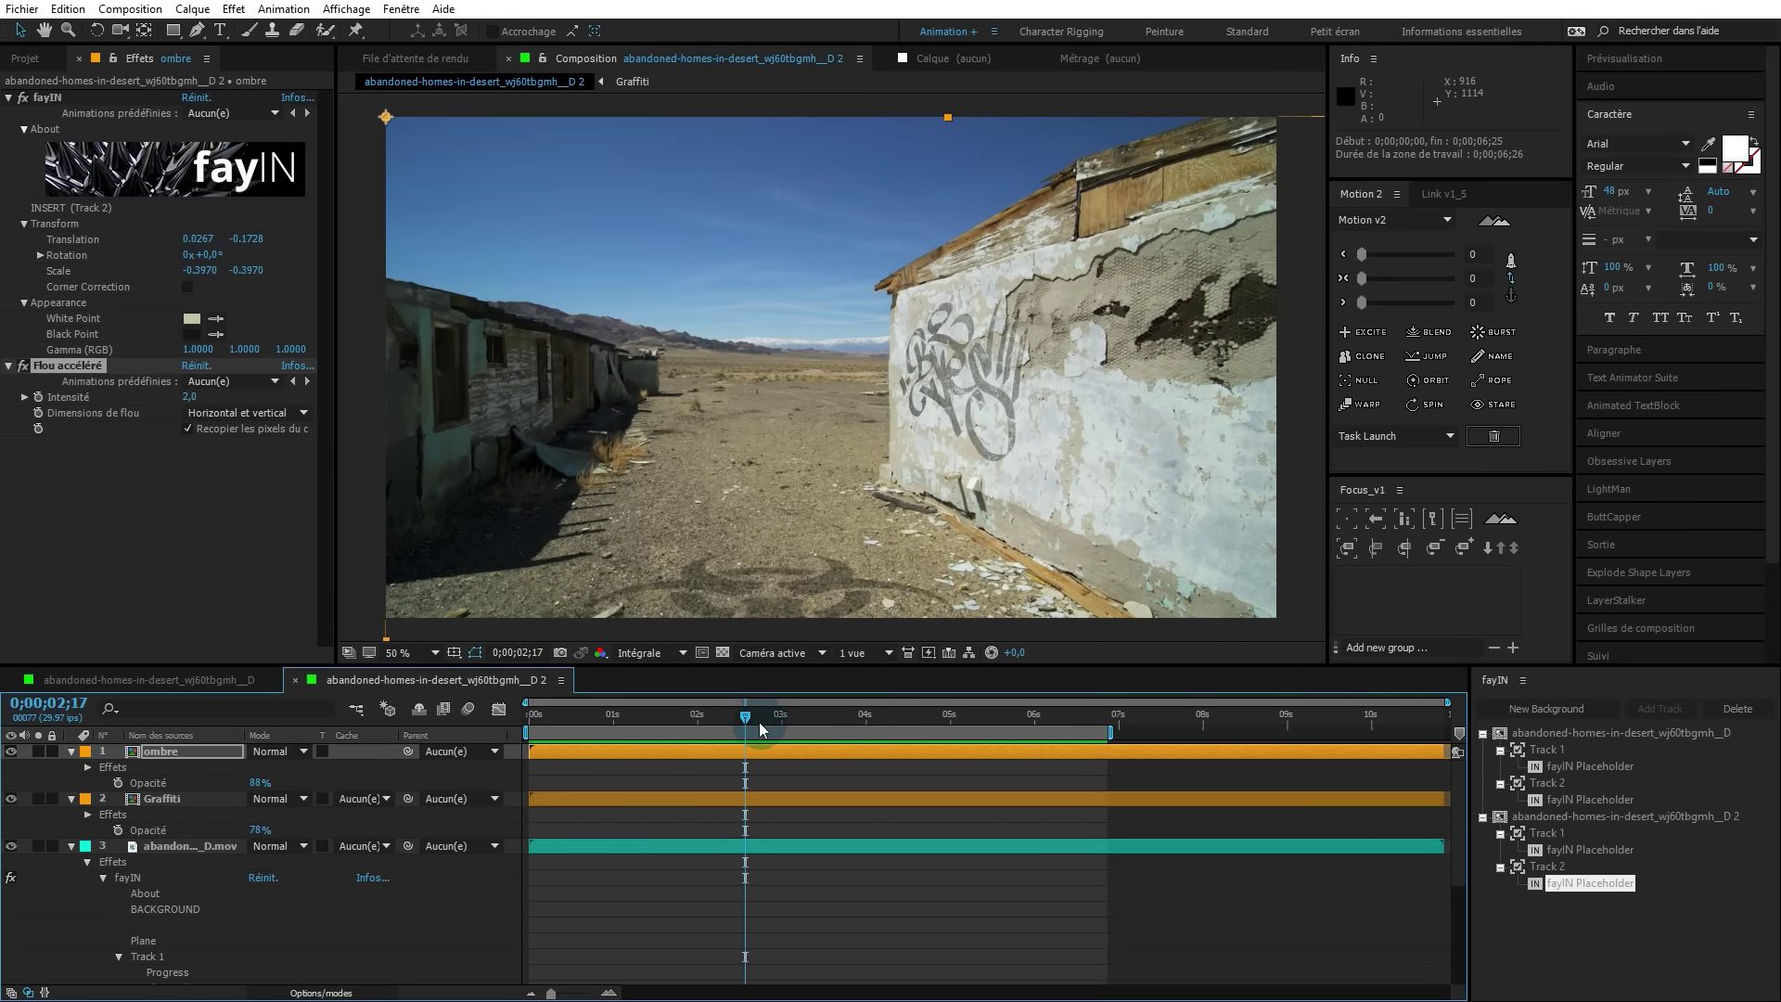
drag(775, 720, 602, 723)
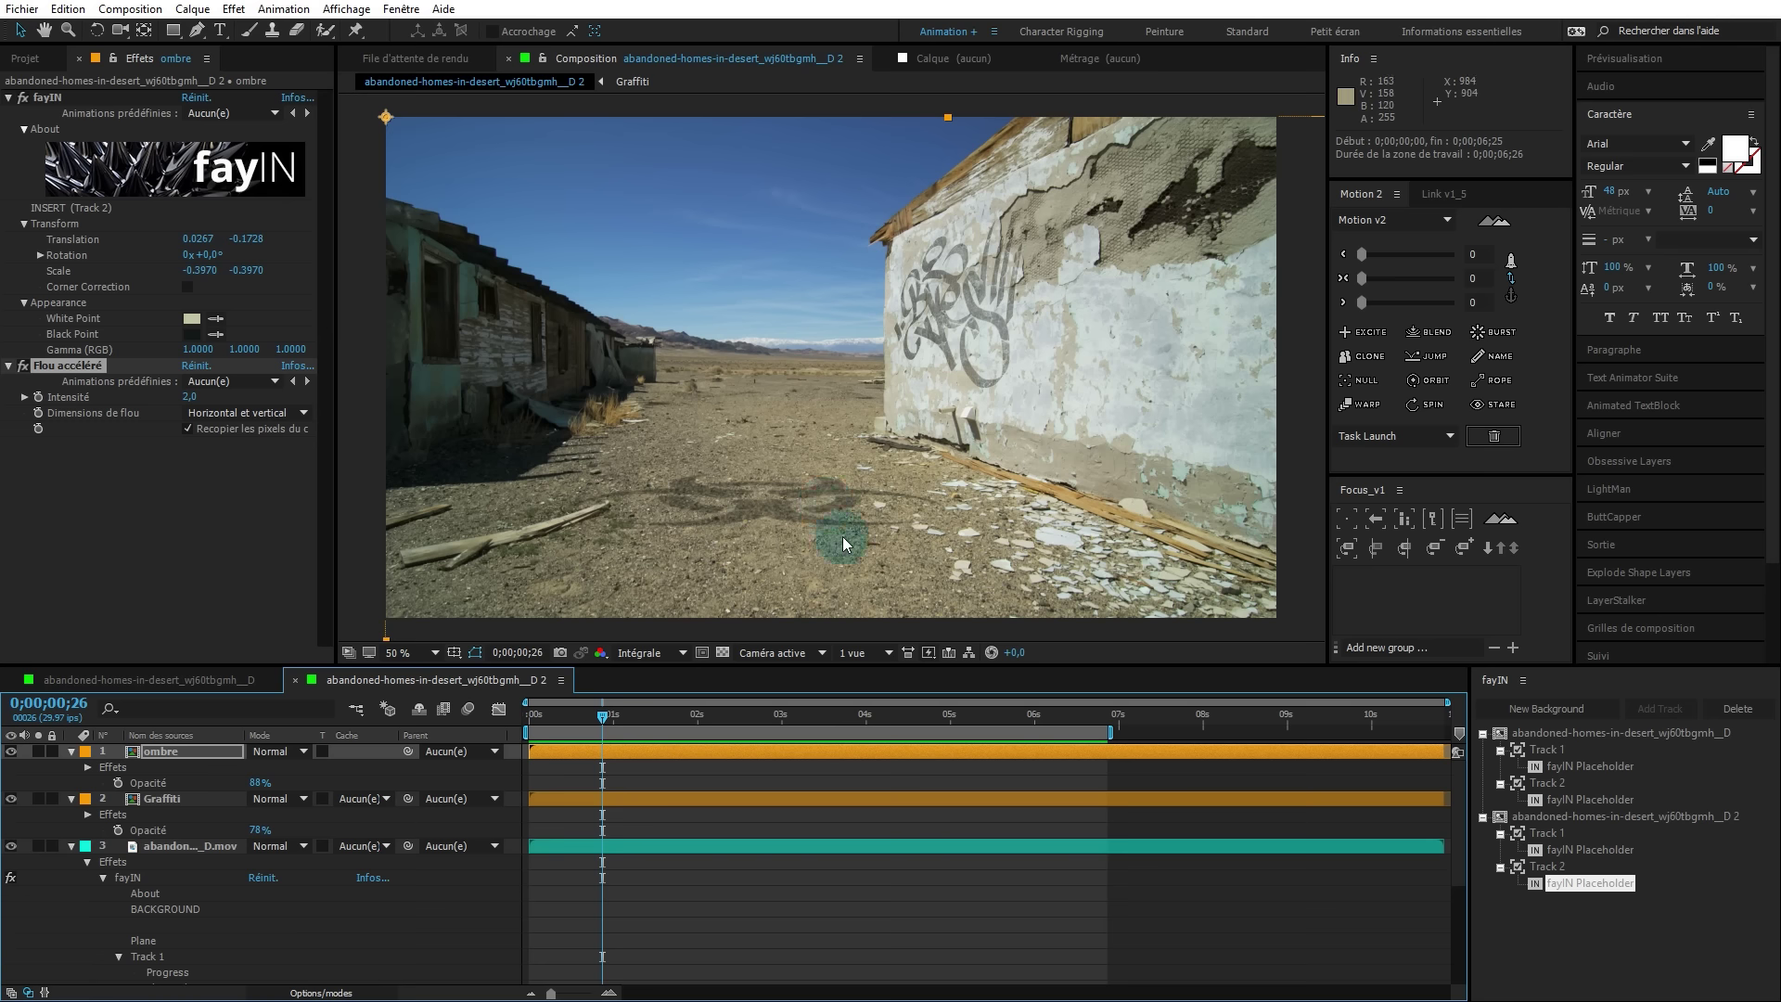
drag(603, 718, 529, 730)
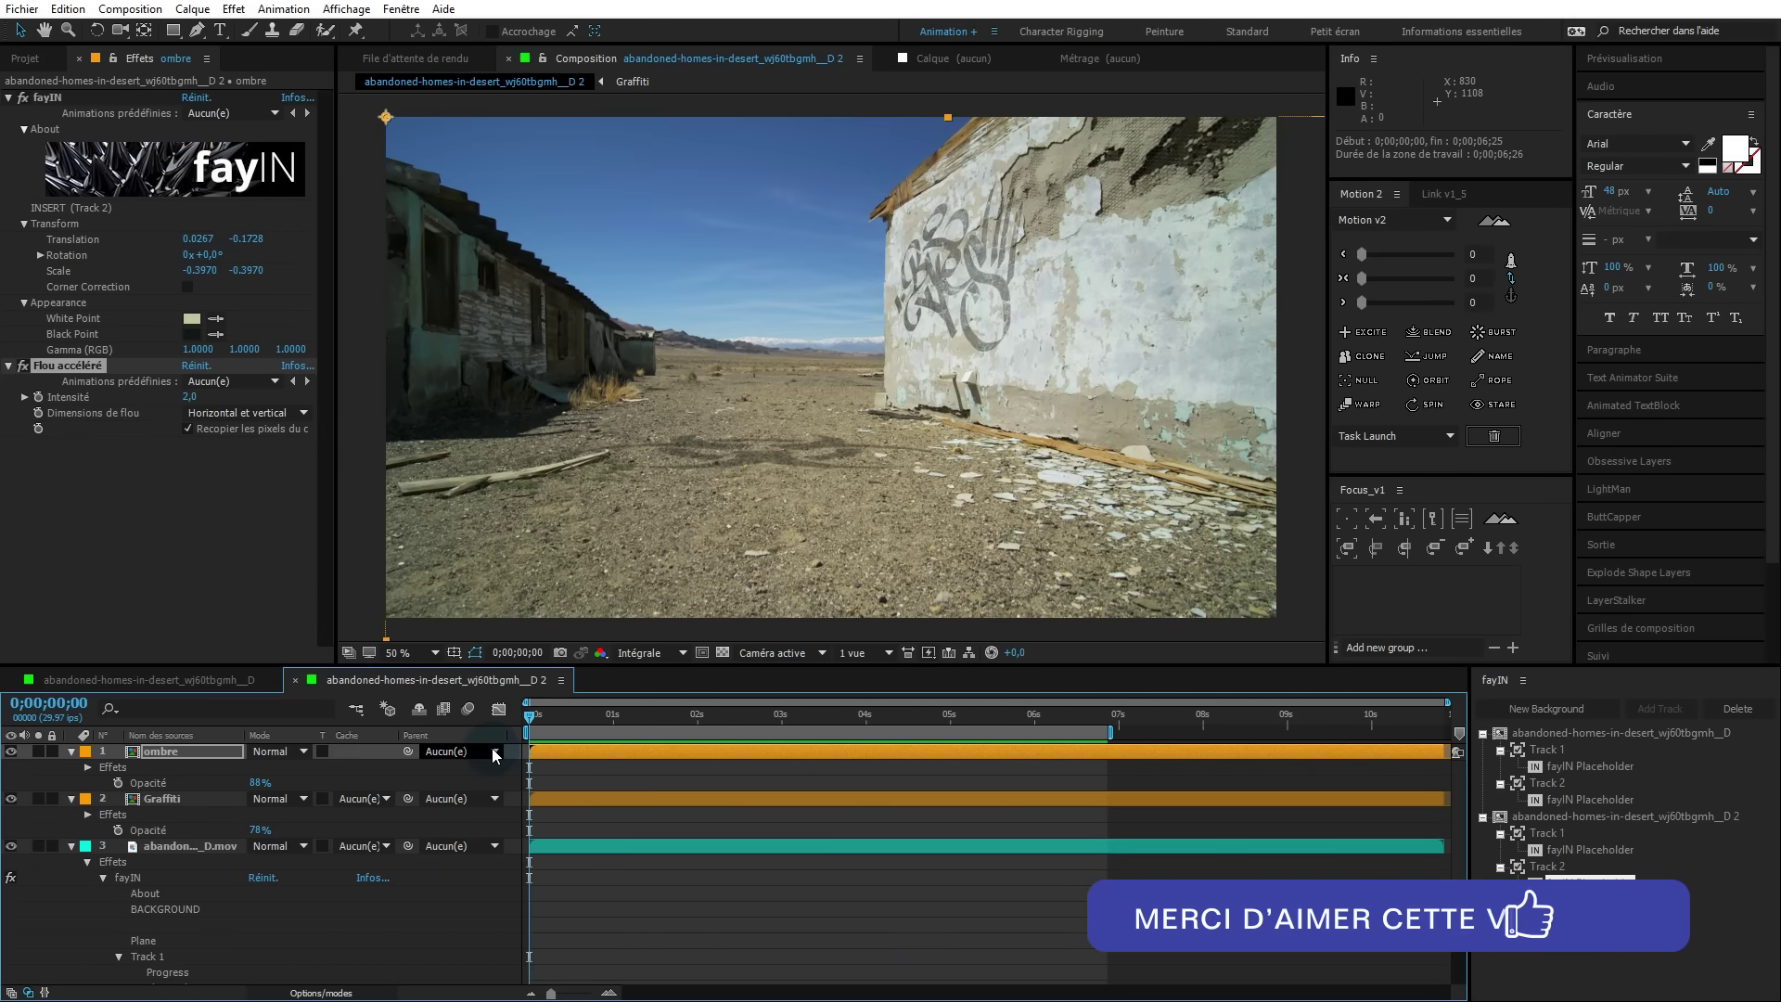
key(space)
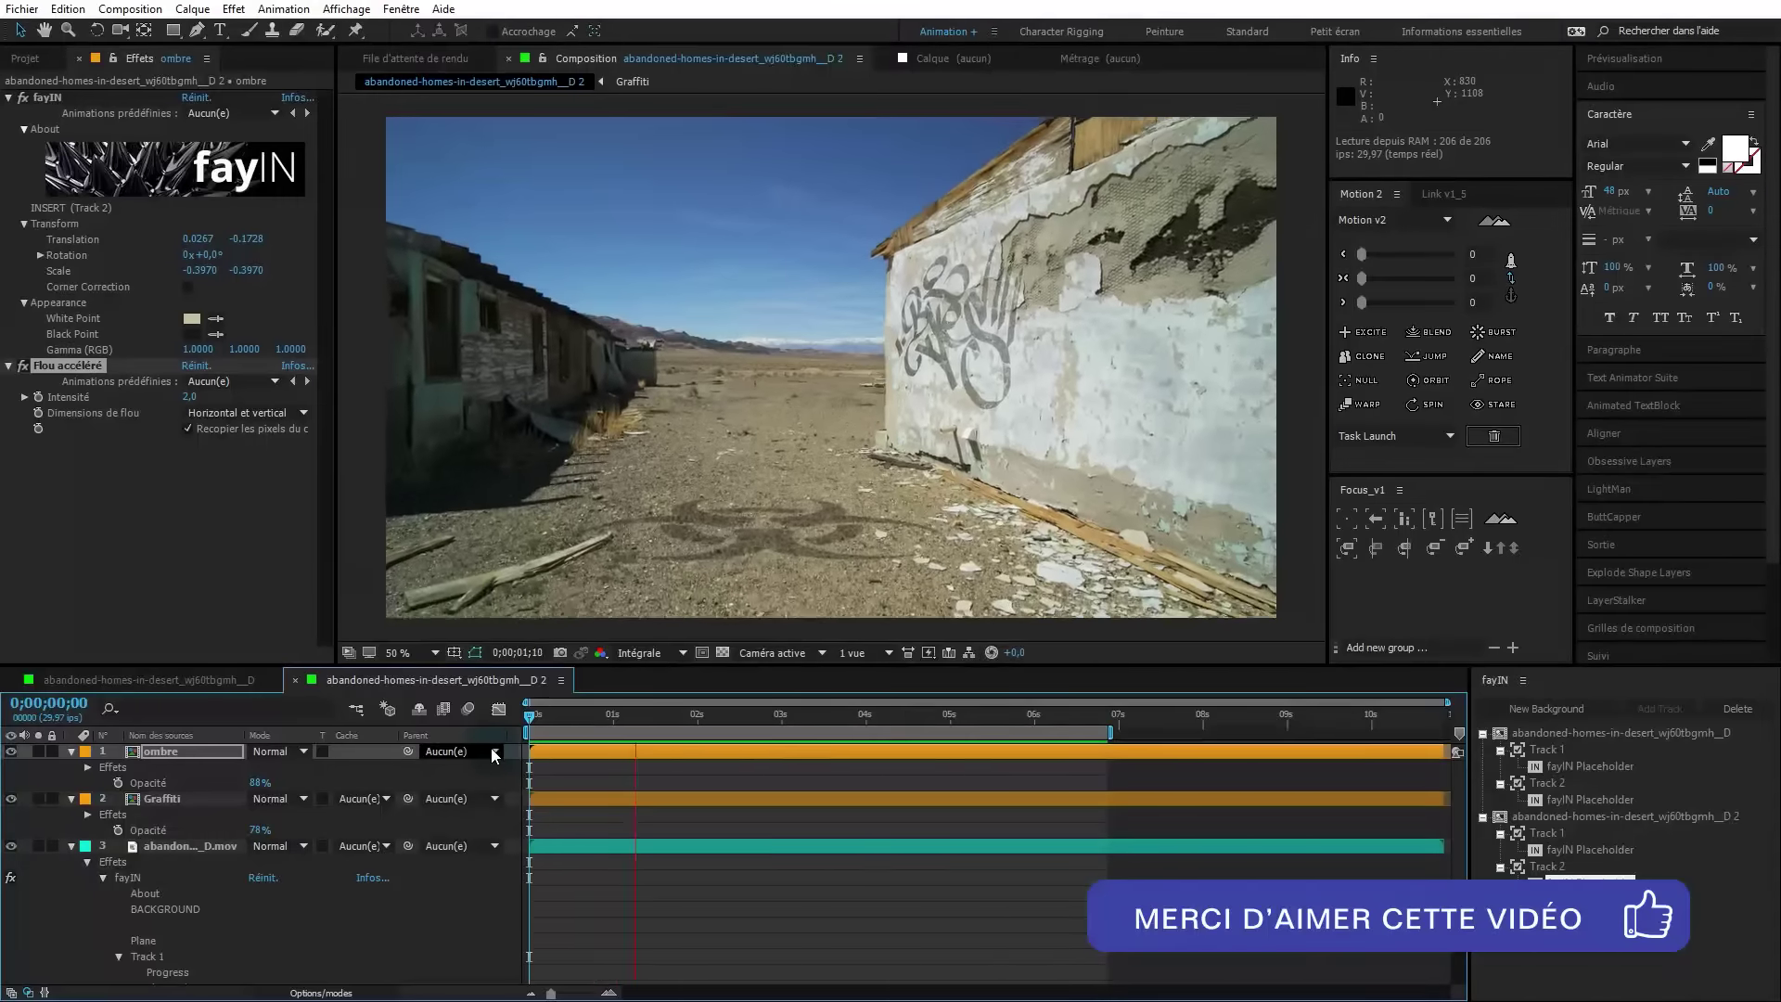